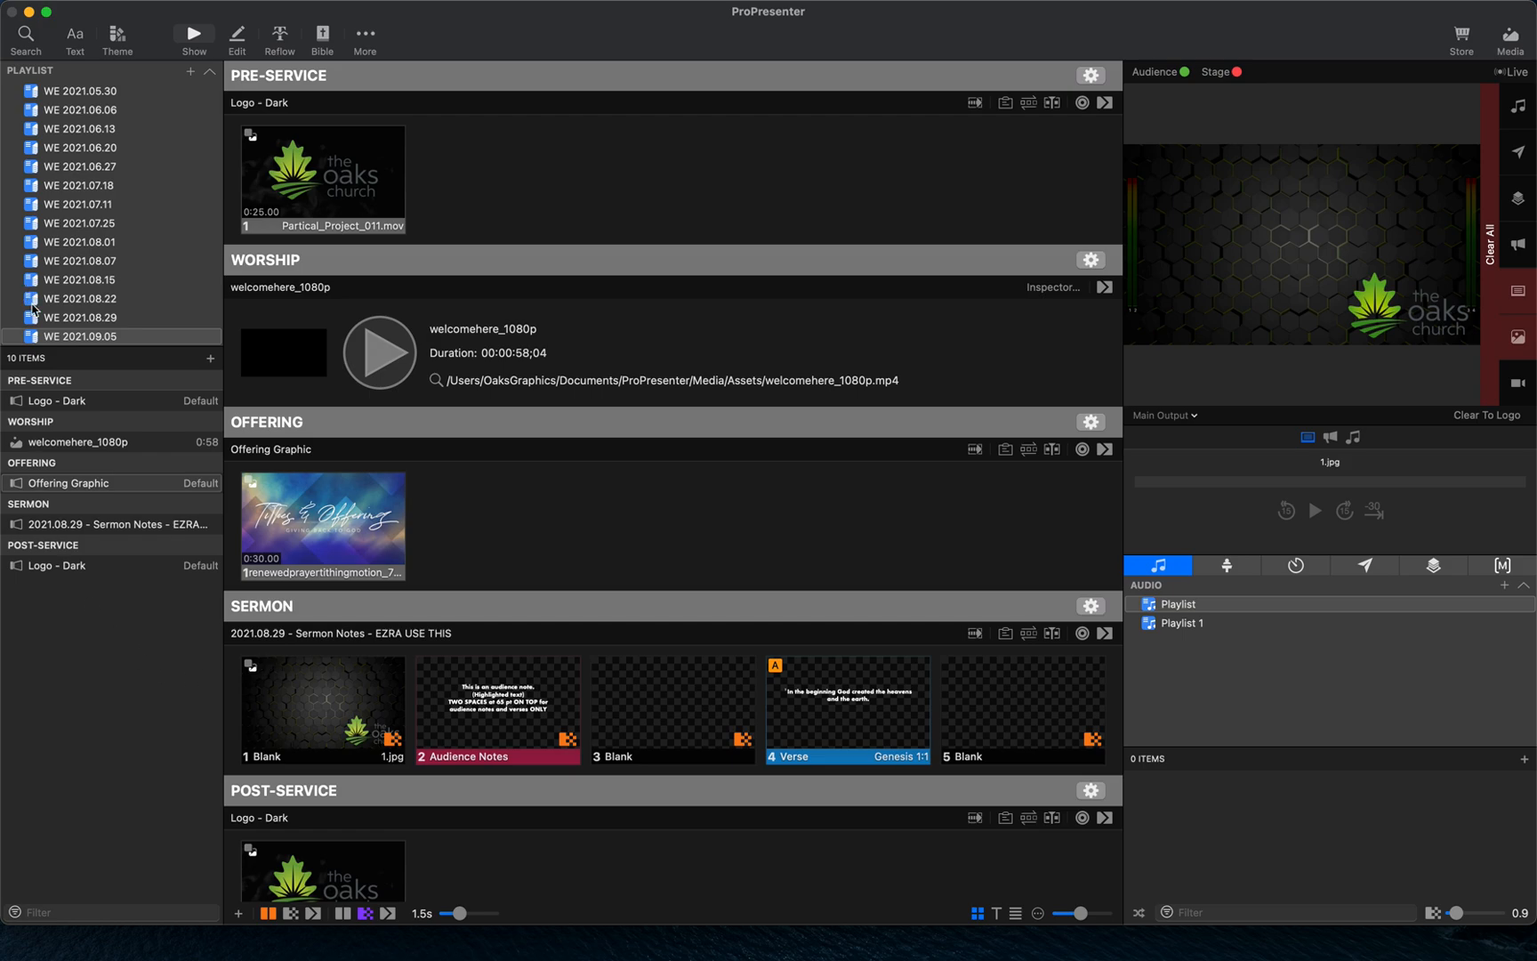
# - Open the WE 2021.09.05 playlist and look over its service items
pyautogui.scroll(-3, 147, 330)
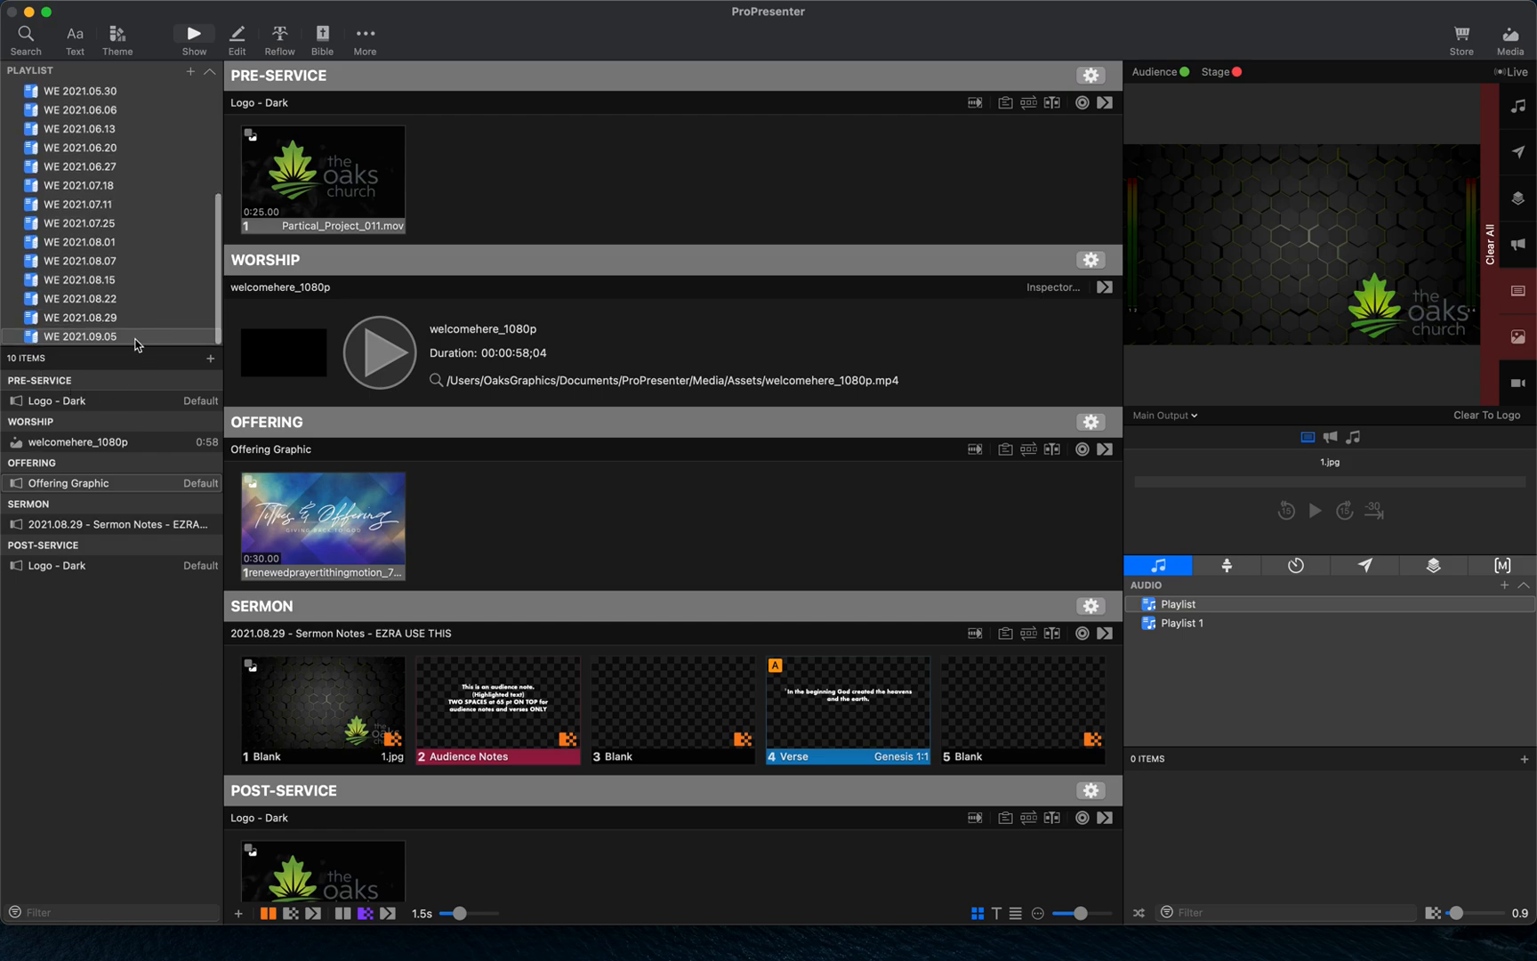
pyautogui.click(151, 339)
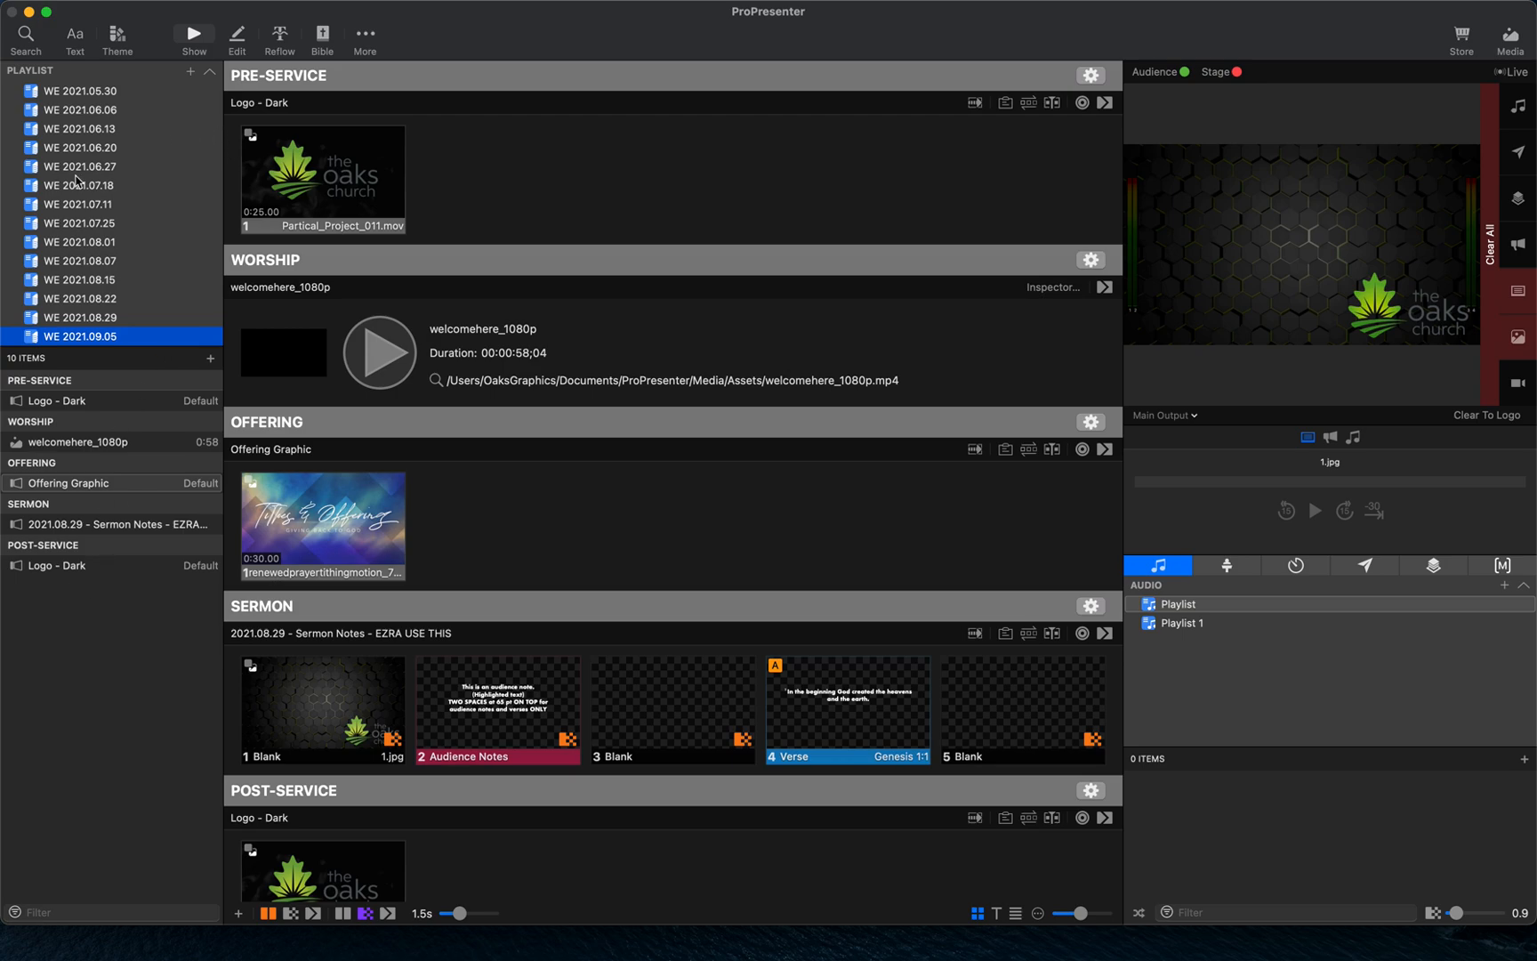
pyautogui.scroll(5, 76, 180)
pyautogui.scroll(-5, 108, 230)
pyautogui.scroll(5, 102, 161)
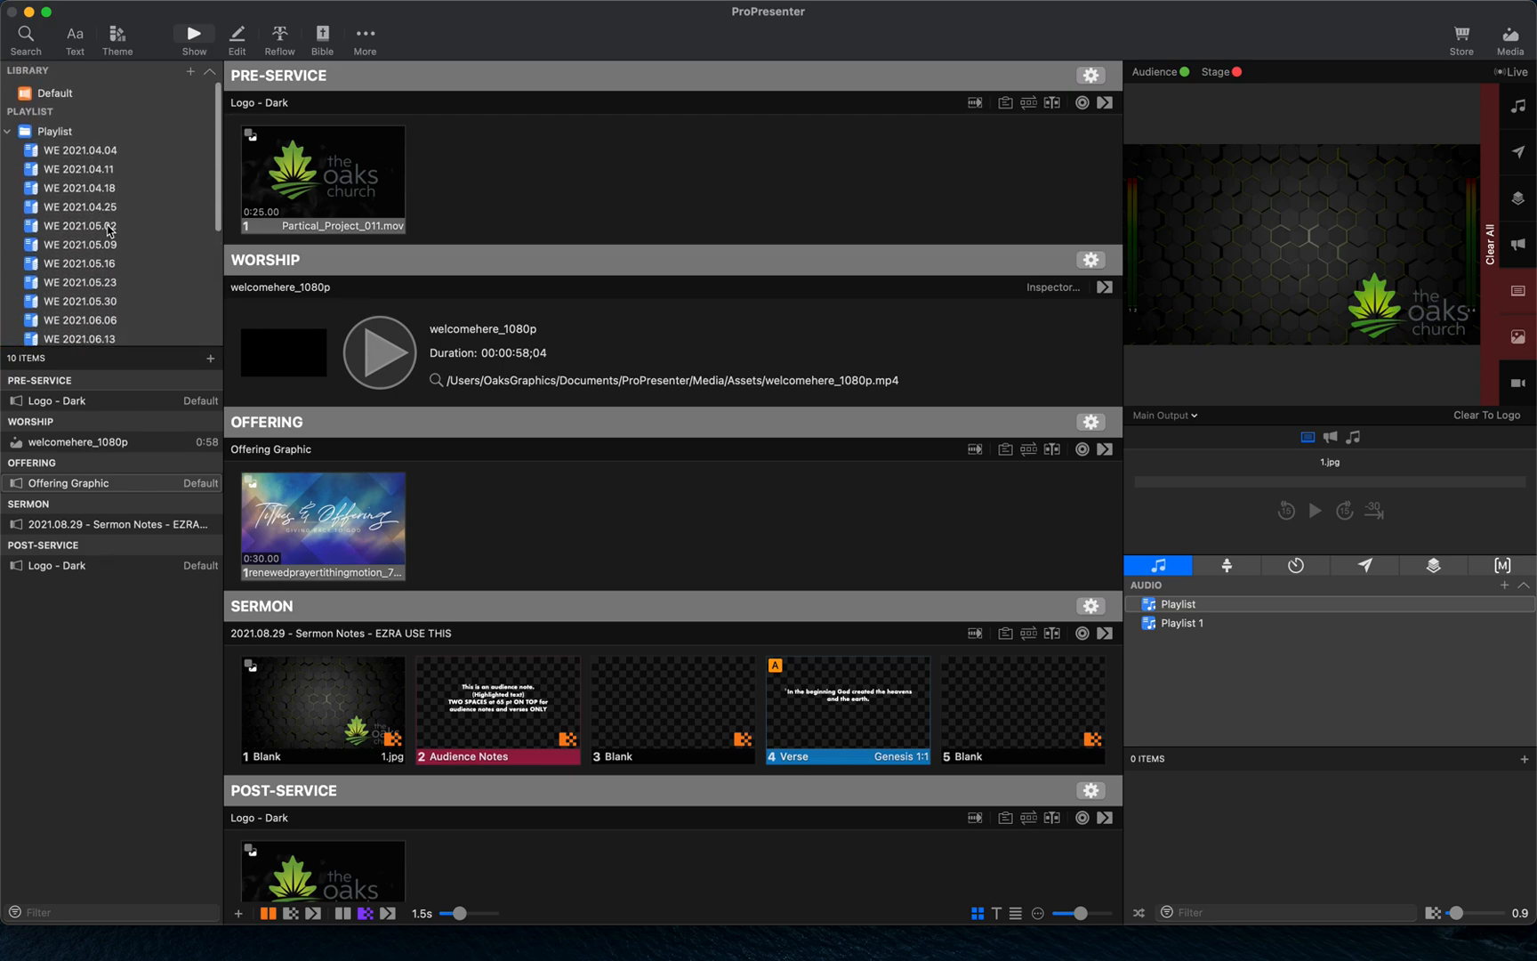
# - Open the Default library and browse through its list of songs
pyautogui.click(89, 96)
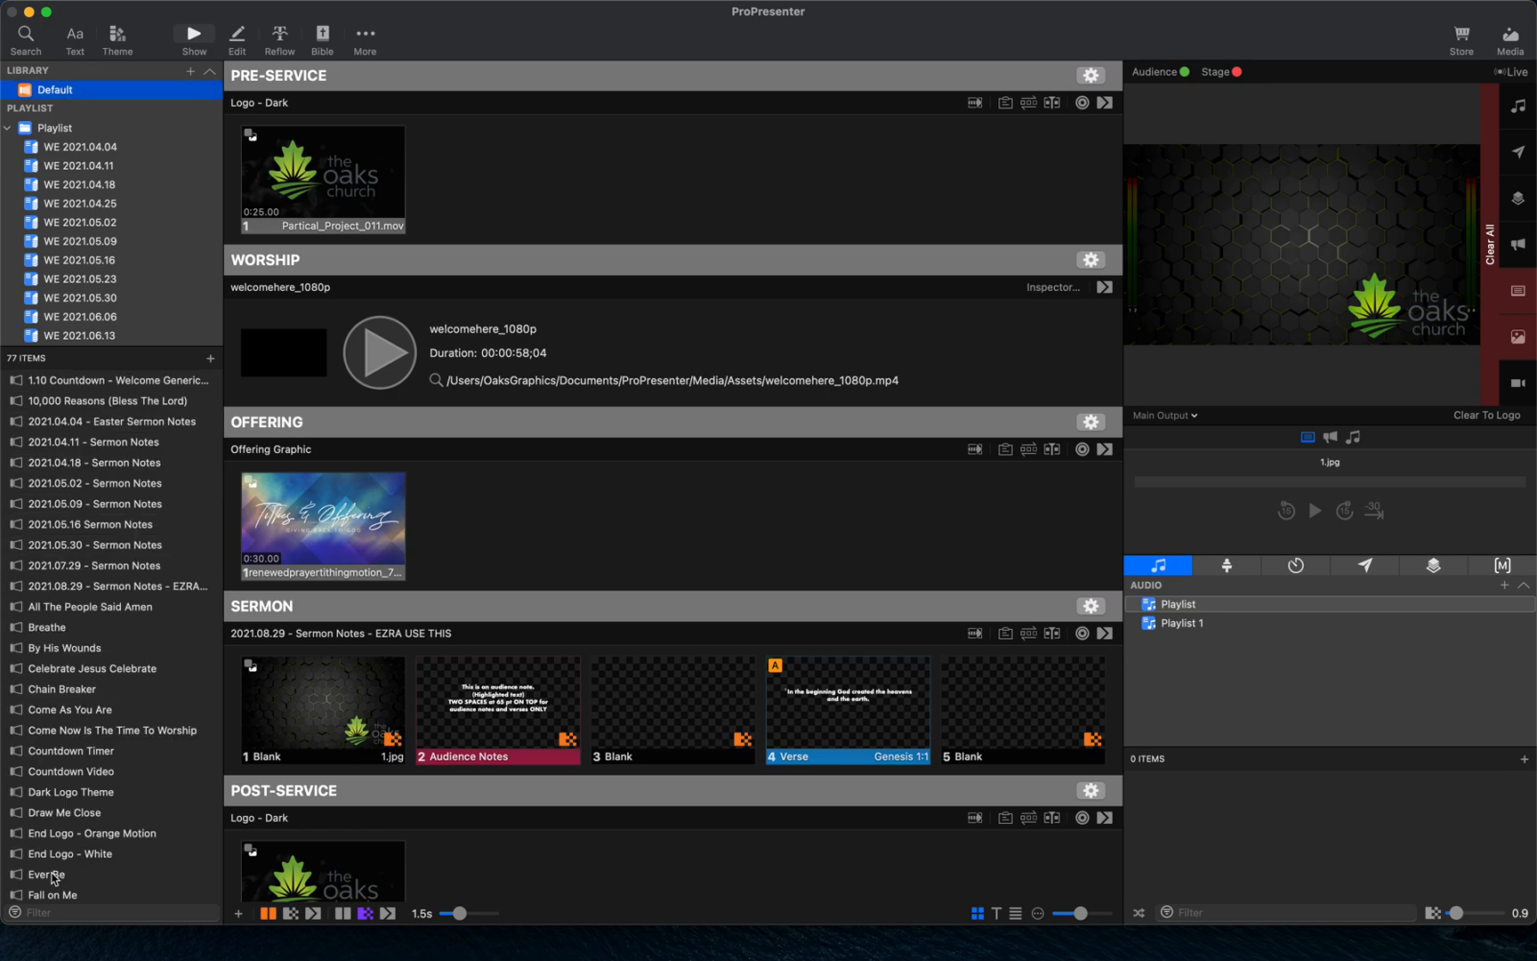
pyautogui.scroll(-5, 54, 877)
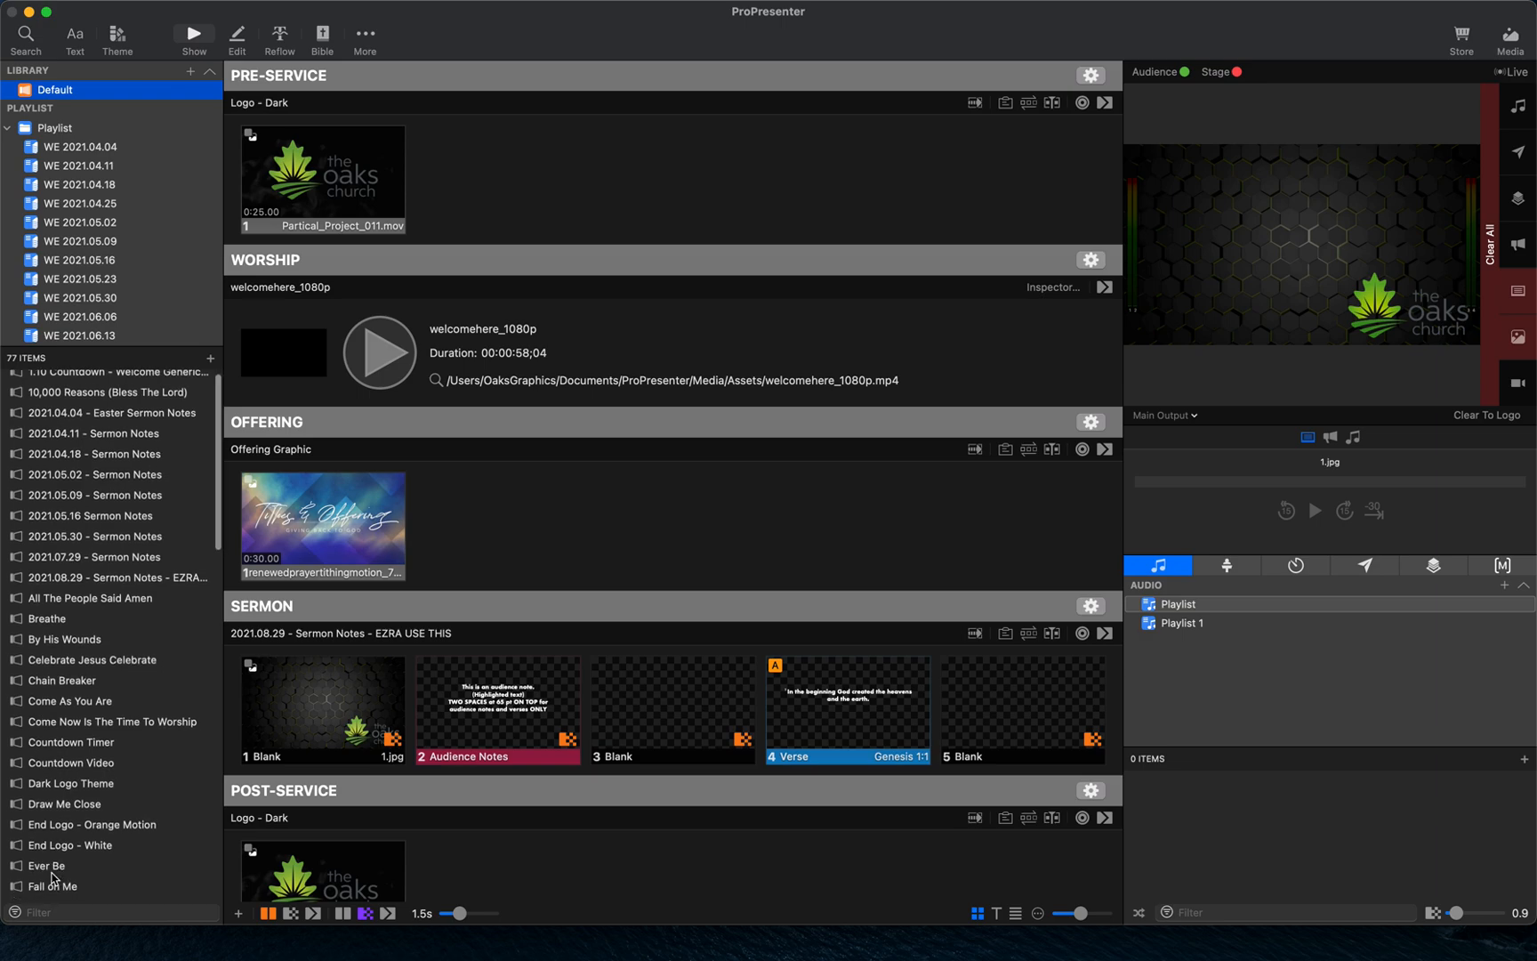
pyautogui.scroll(1, 52, 879)
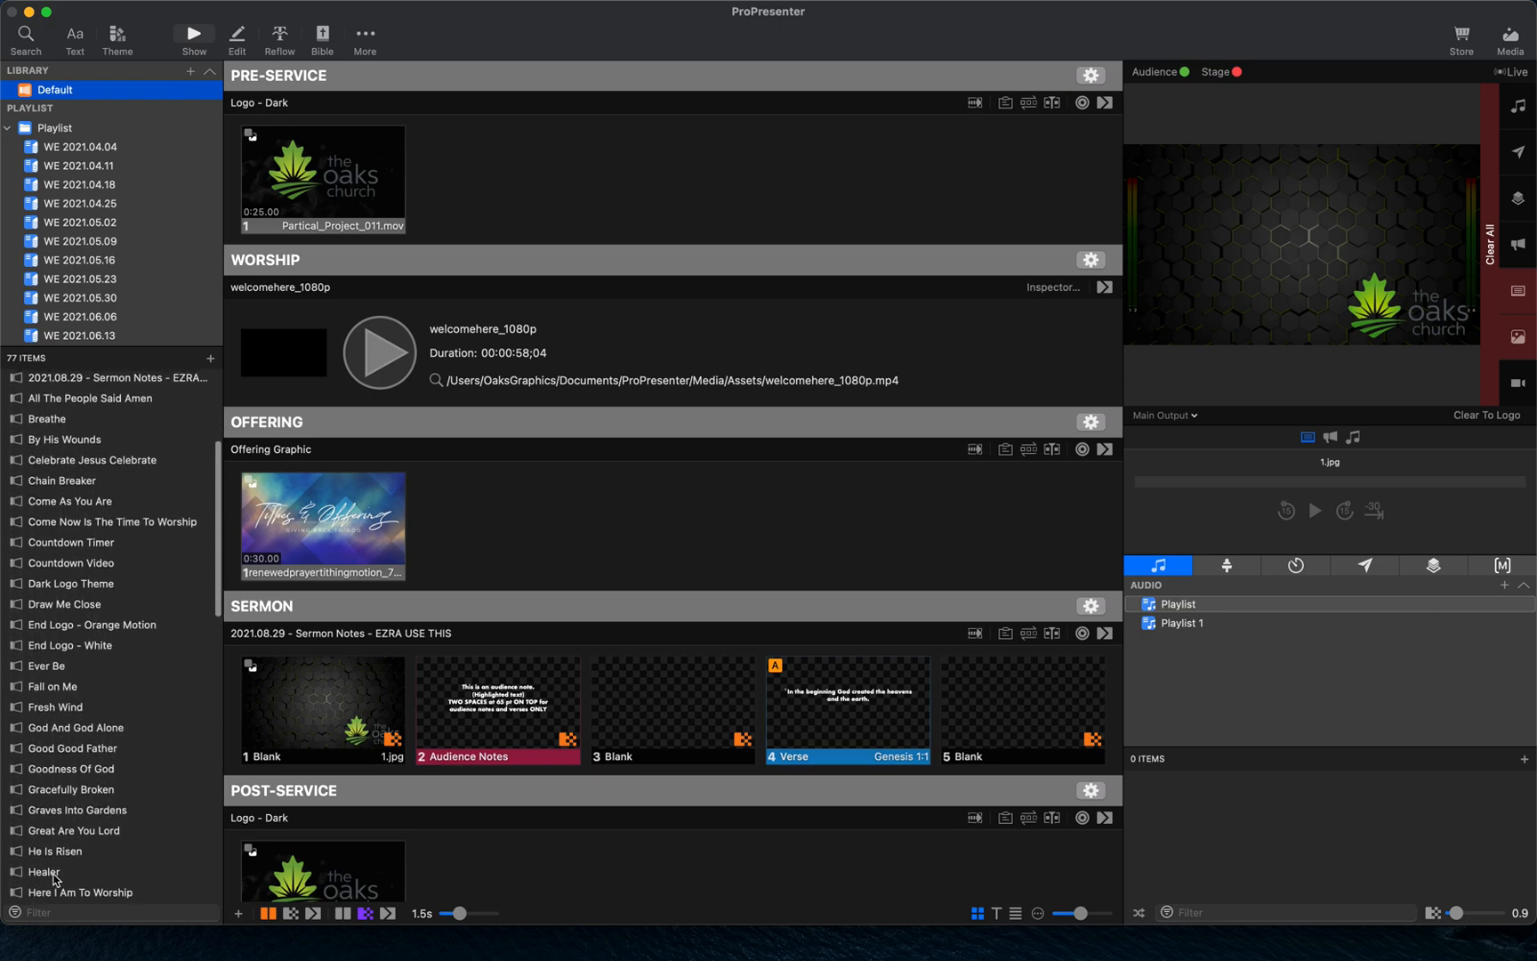
pyautogui.scroll(-5, 48, 214)
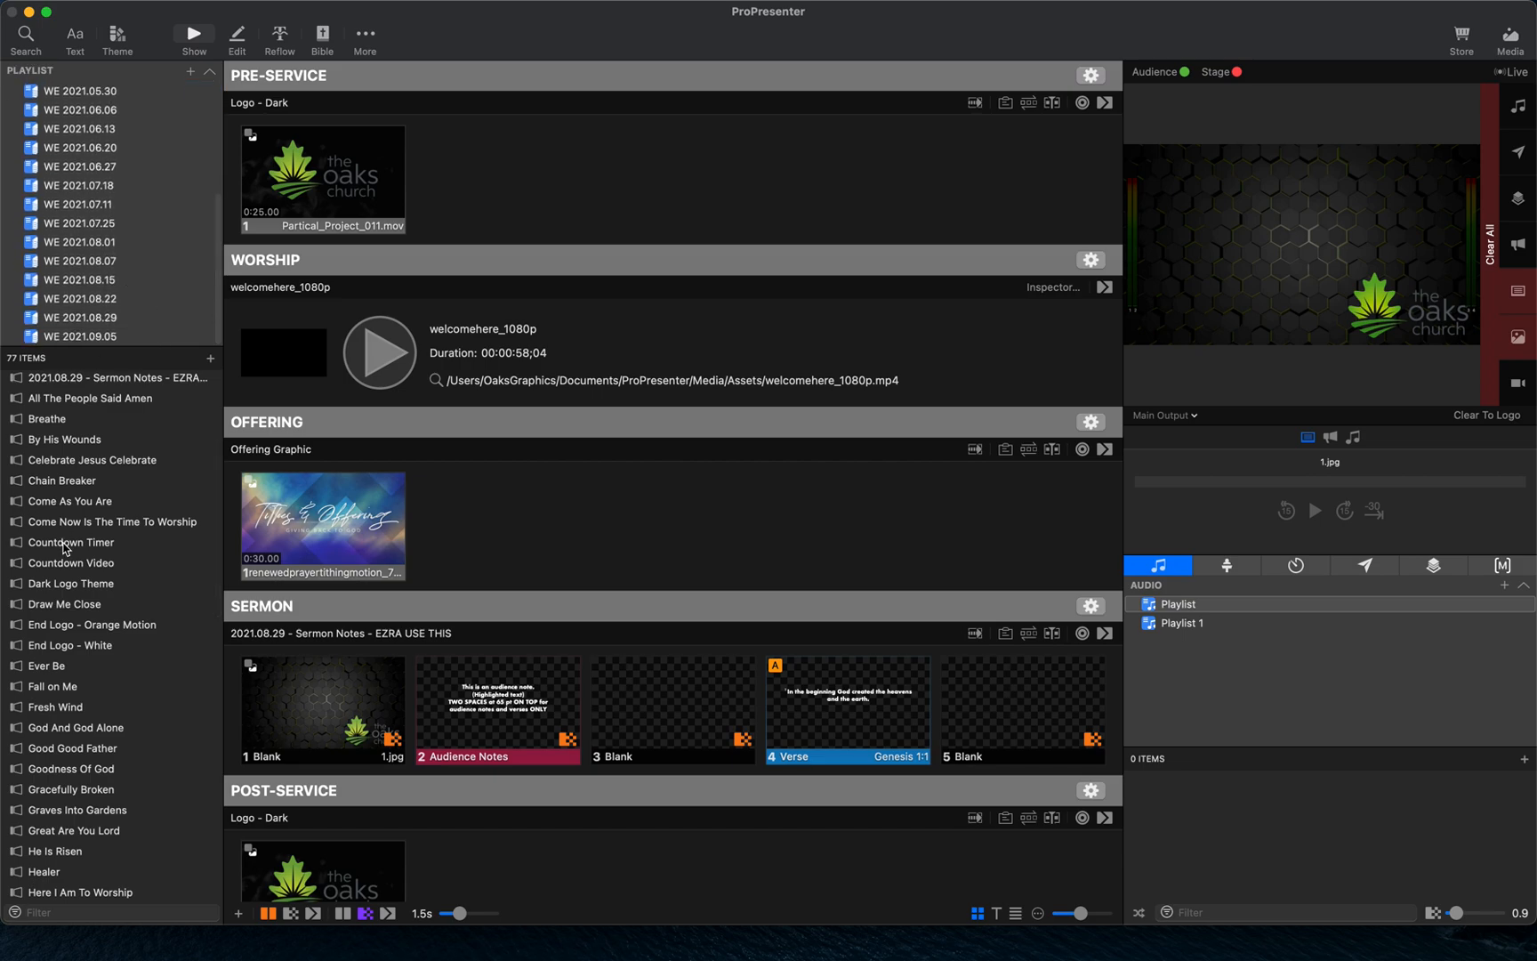
pyautogui.scroll(5, 143, 169)
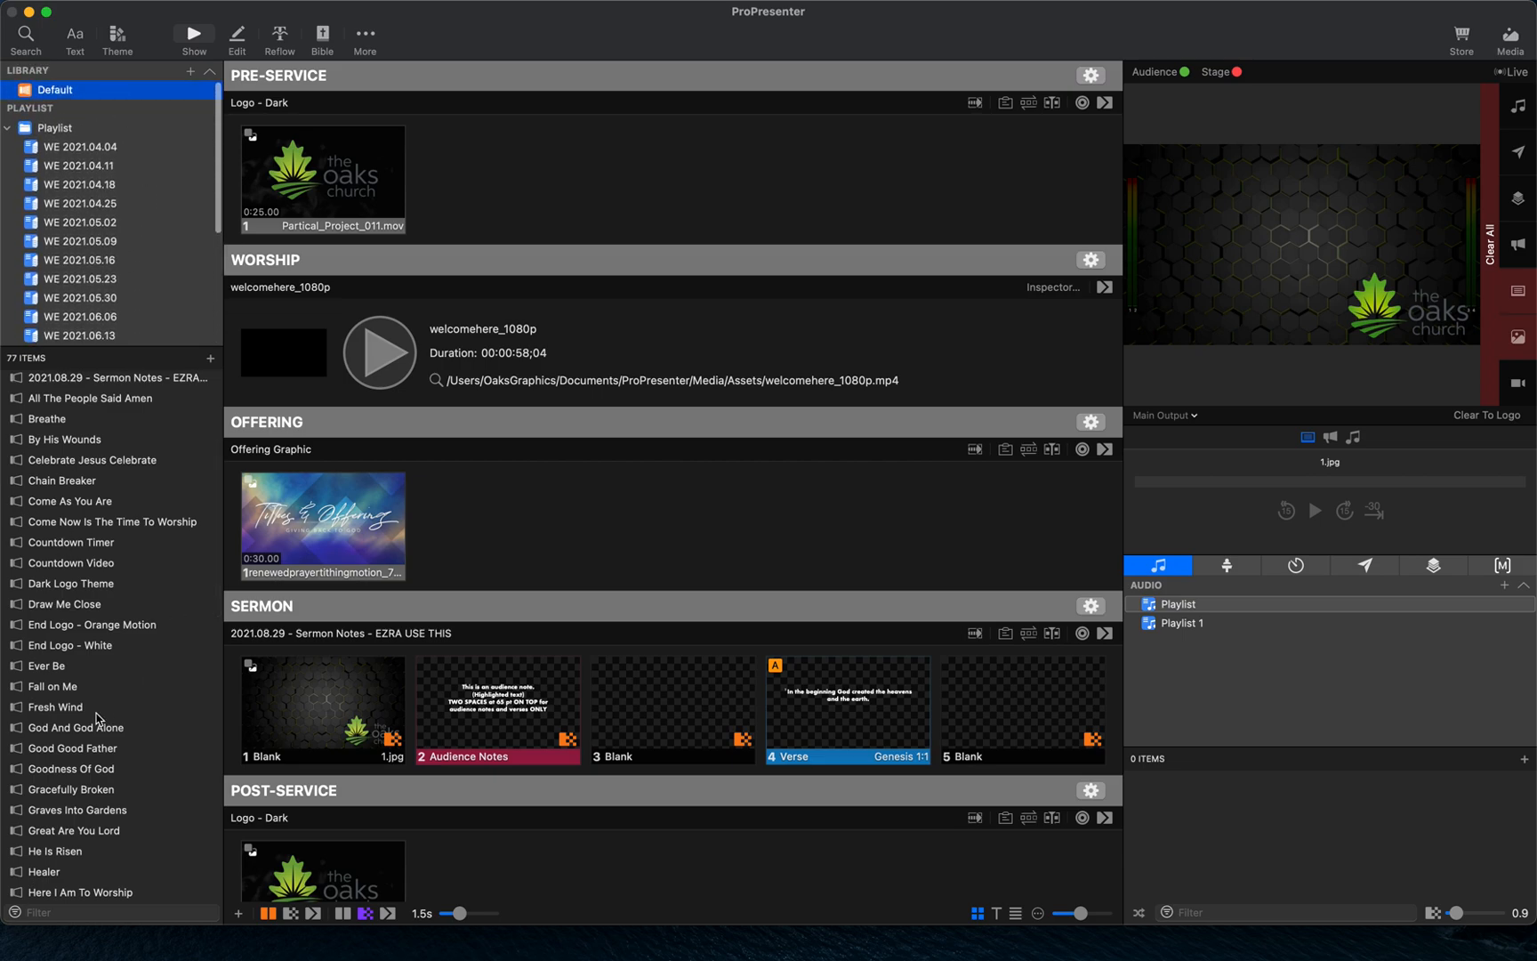
pyautogui.scroll(-5, 145, 239)
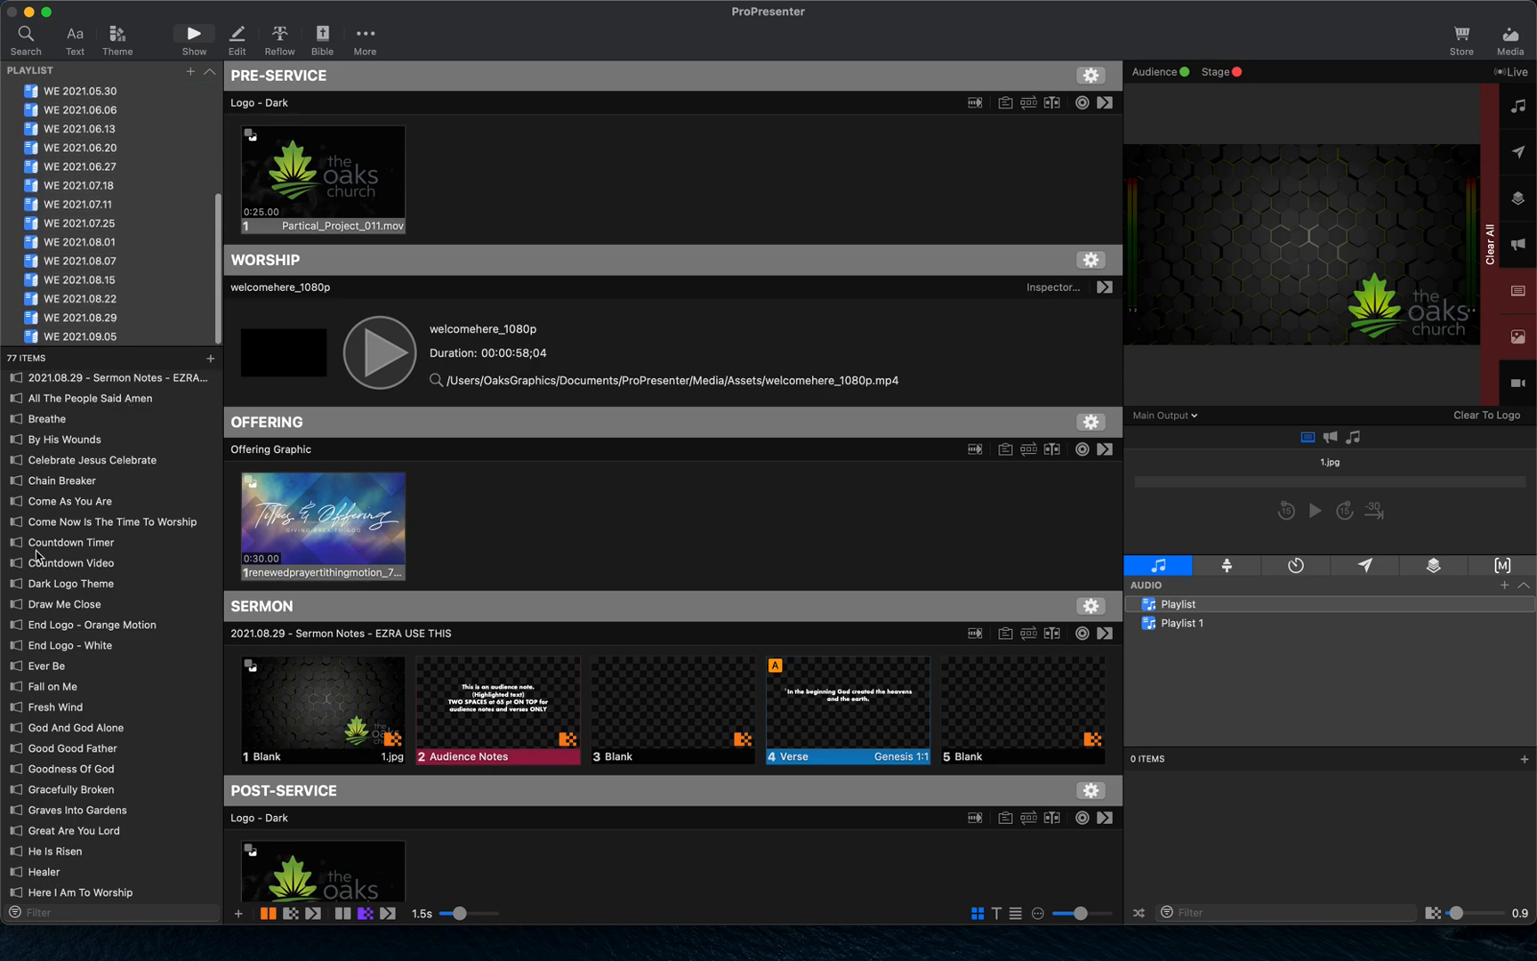
# - Add the songs Ever Be and Healer from the library to the WE 2021.09.05 playlist
pyautogui.click(82, 671)
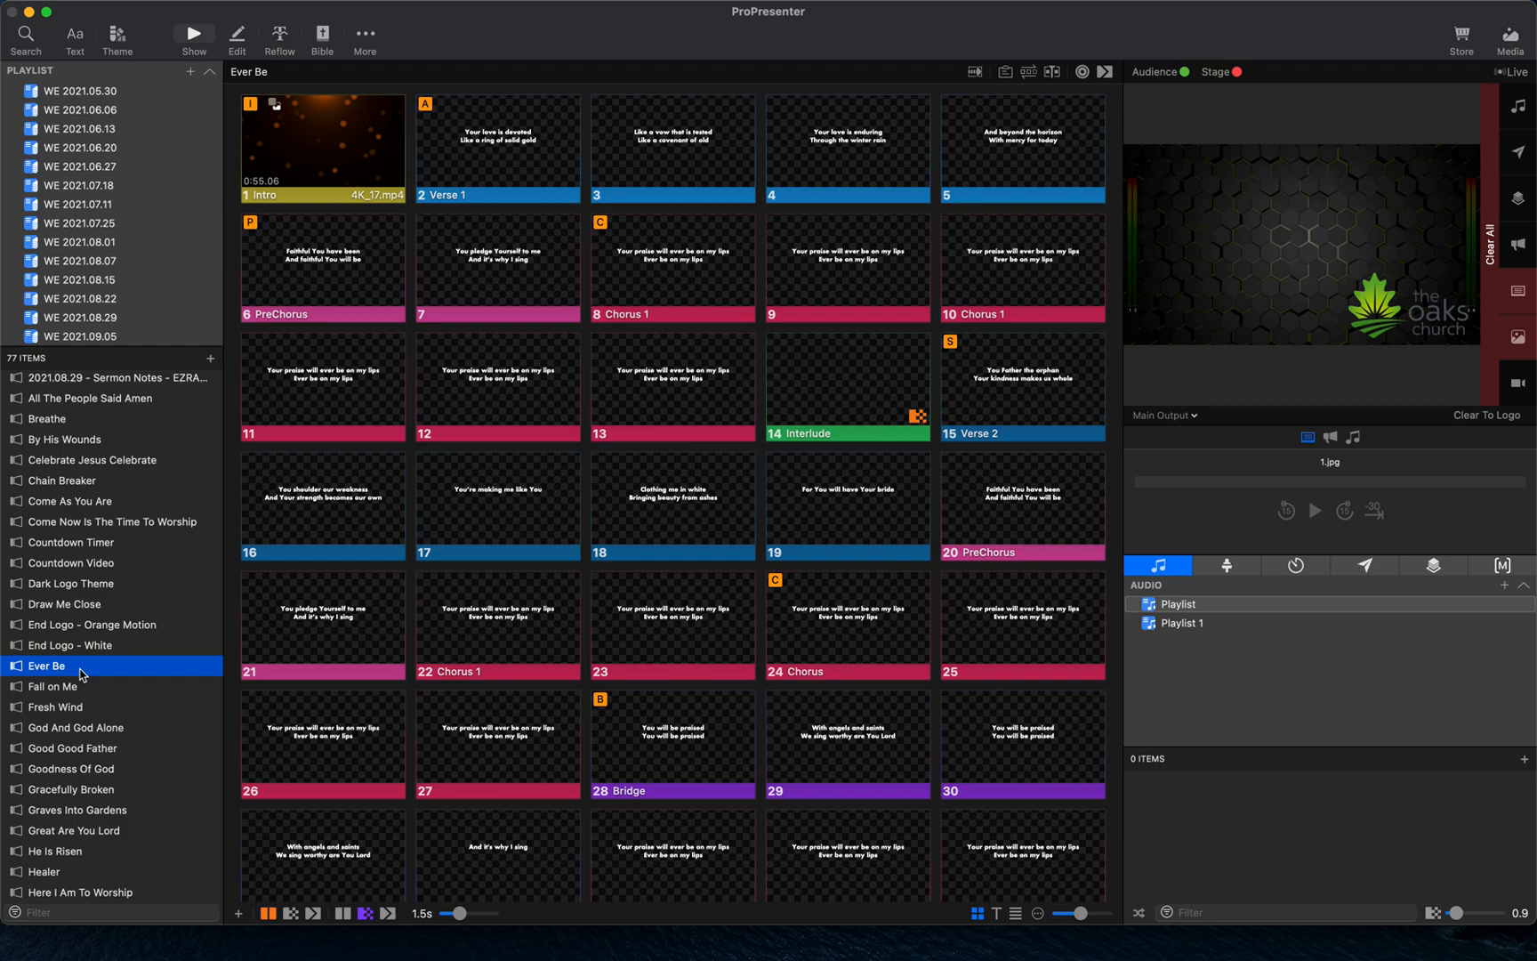
pyautogui.moveTo(80, 674); pyautogui.dragTo(102, 341)
pyautogui.scroll(-5, 103, 709)
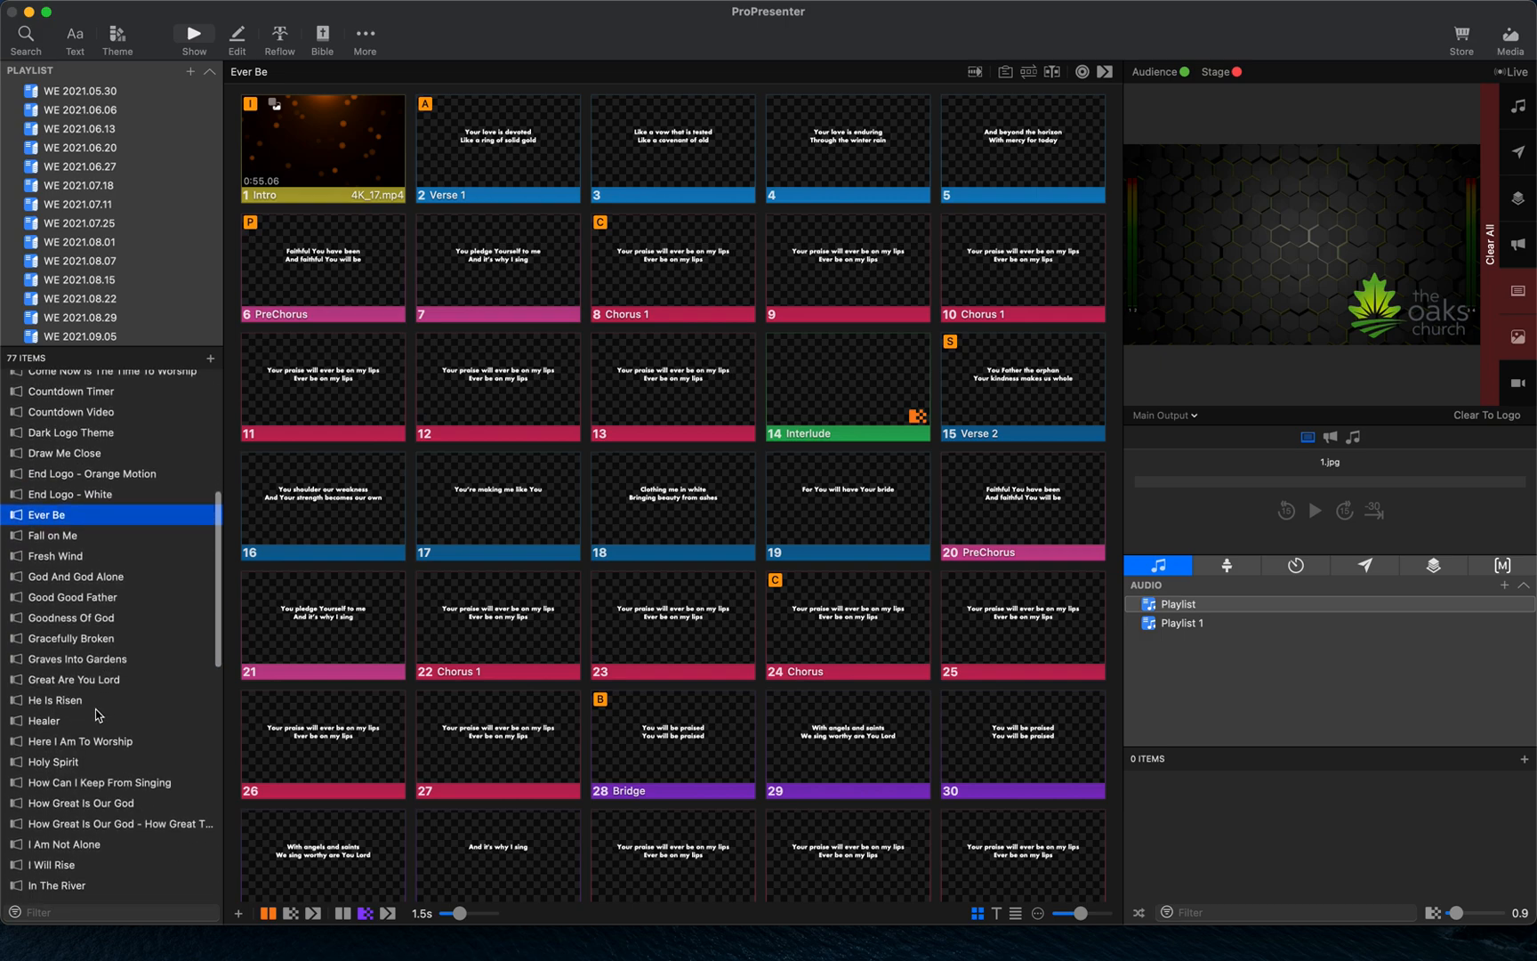
pyautogui.click(96, 722)
pyautogui.moveTo(96, 727)
pyautogui.mouseDown()
pyautogui.moveTo(135, 359)
pyautogui.moveTo(105, 341)
pyautogui.mouseUp()
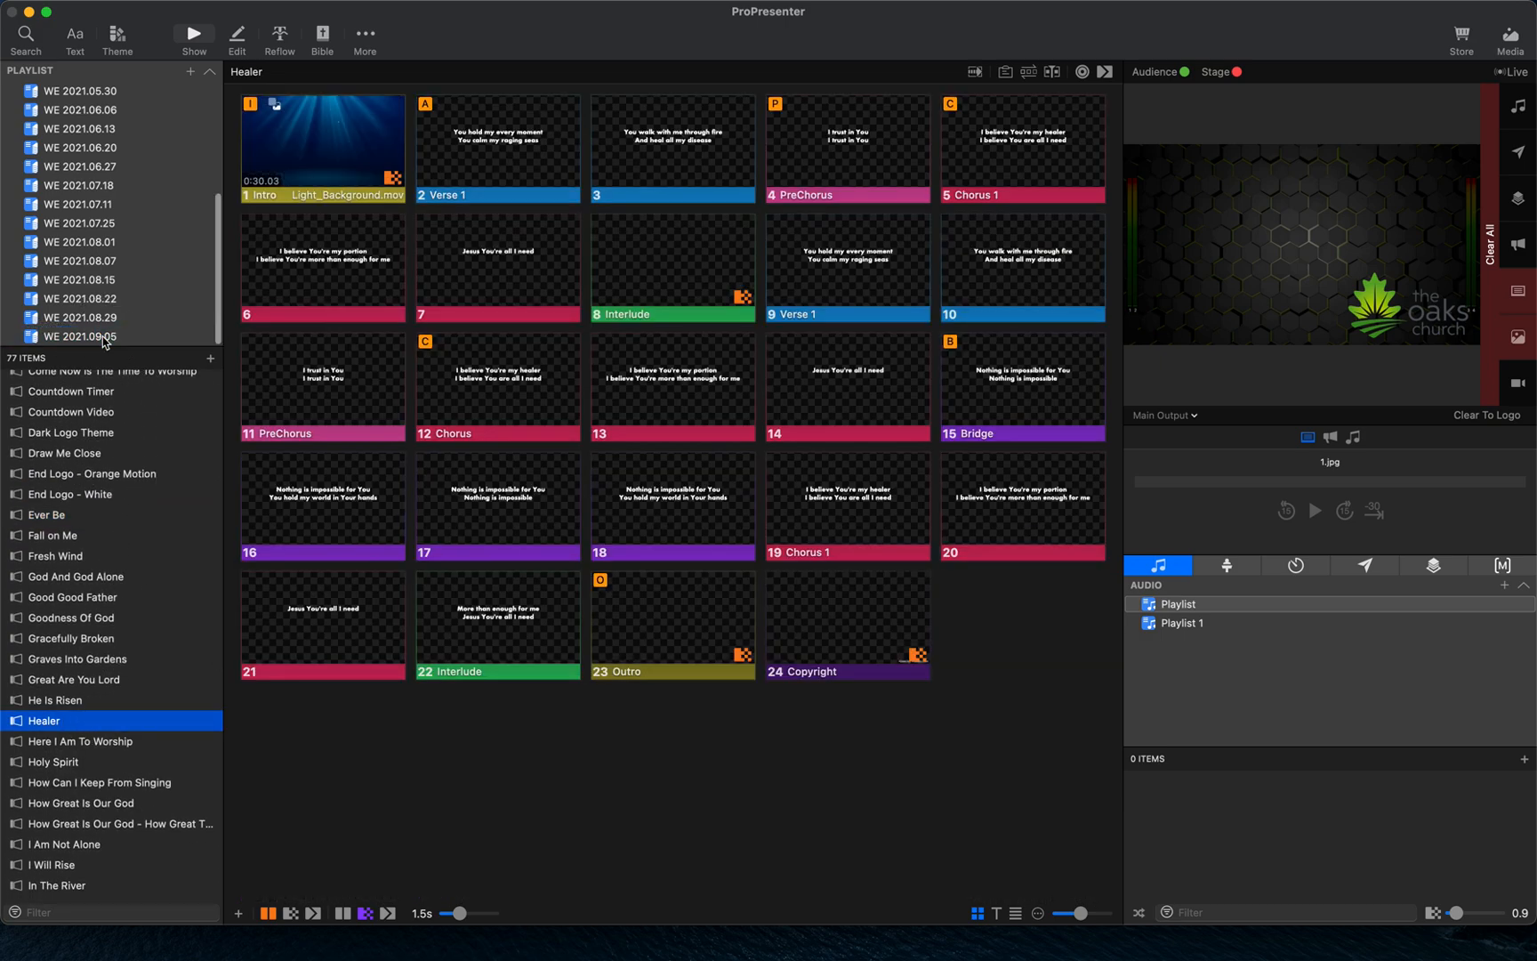
# - Open Lord I Need You and trigger its Verse 1 slide and Intro background slide
pyautogui.scroll(-5, 123, 407)
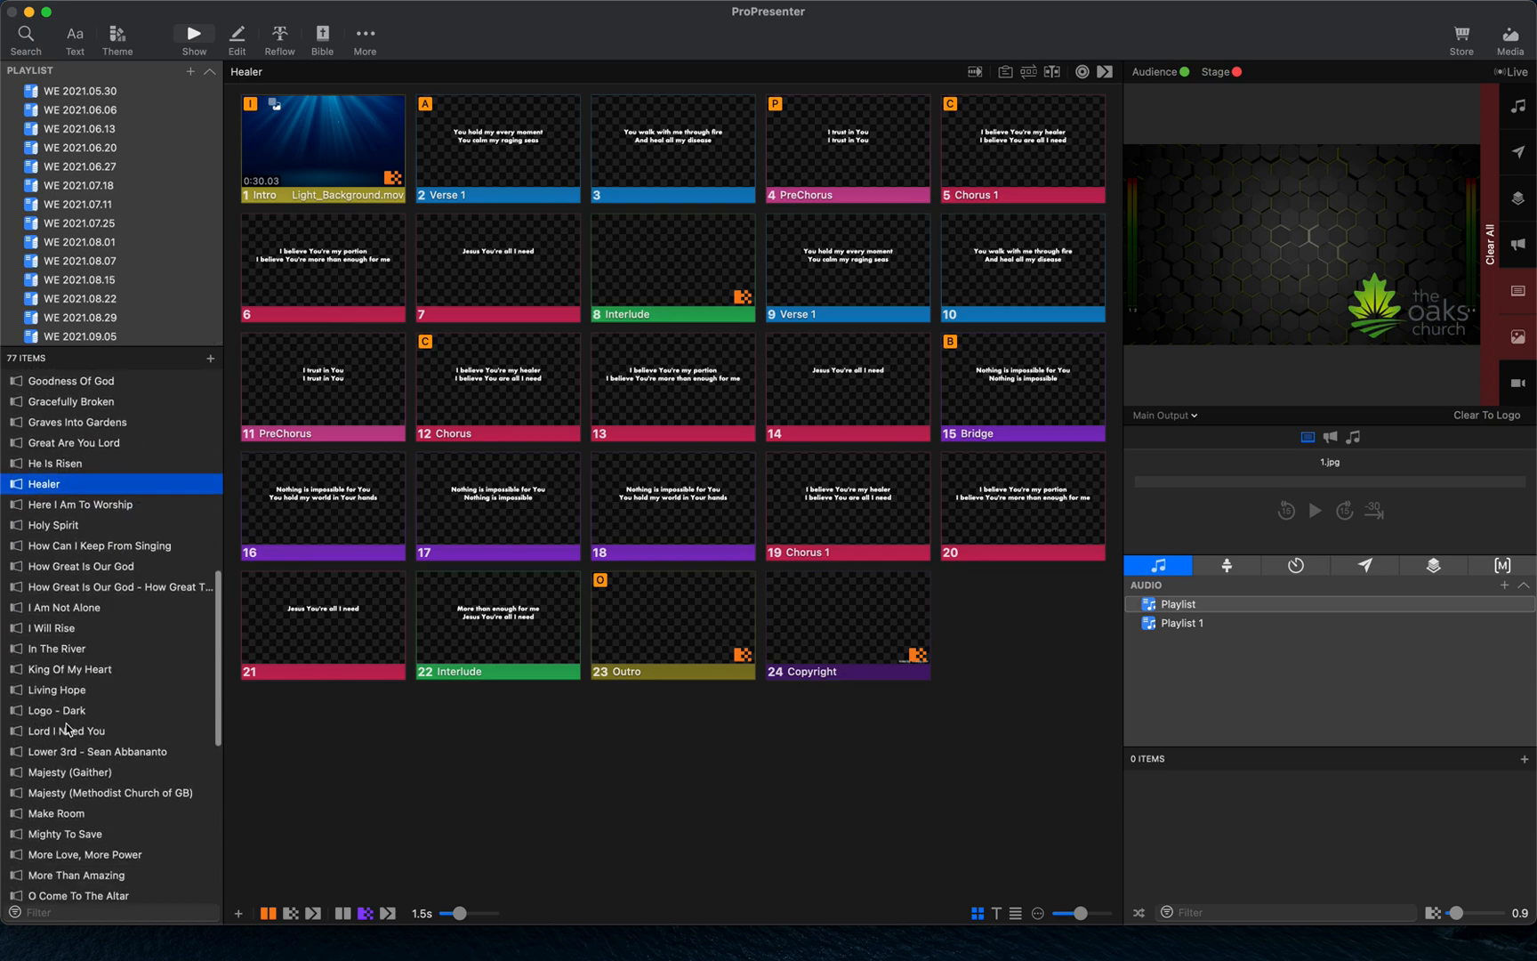
pyautogui.click(76, 733)
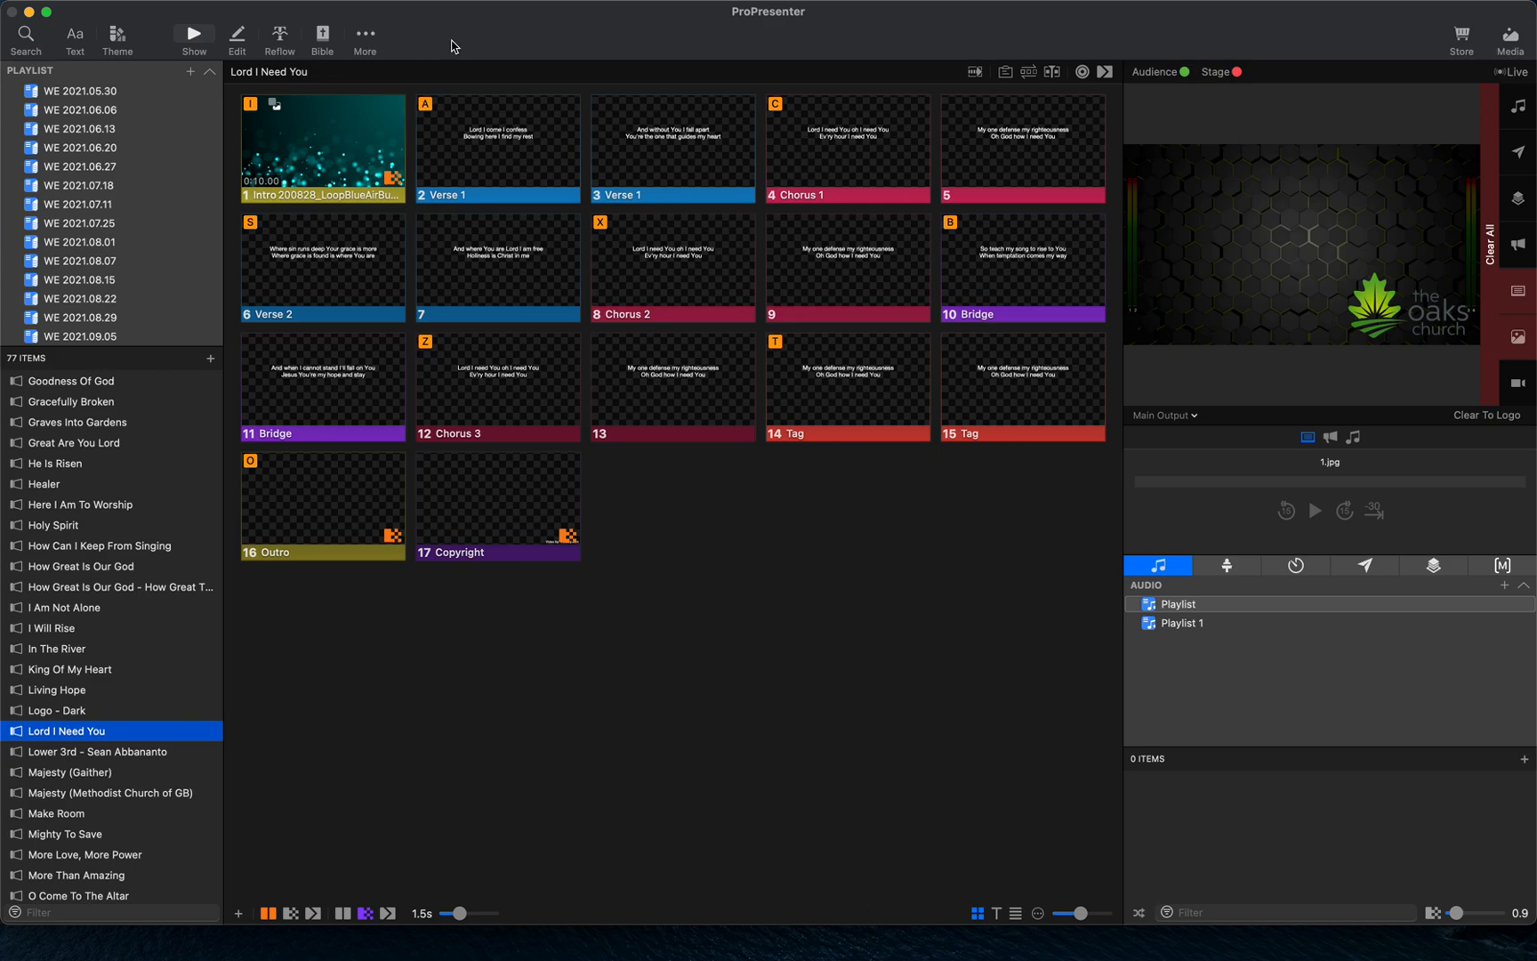
pyautogui.click(556, 121)
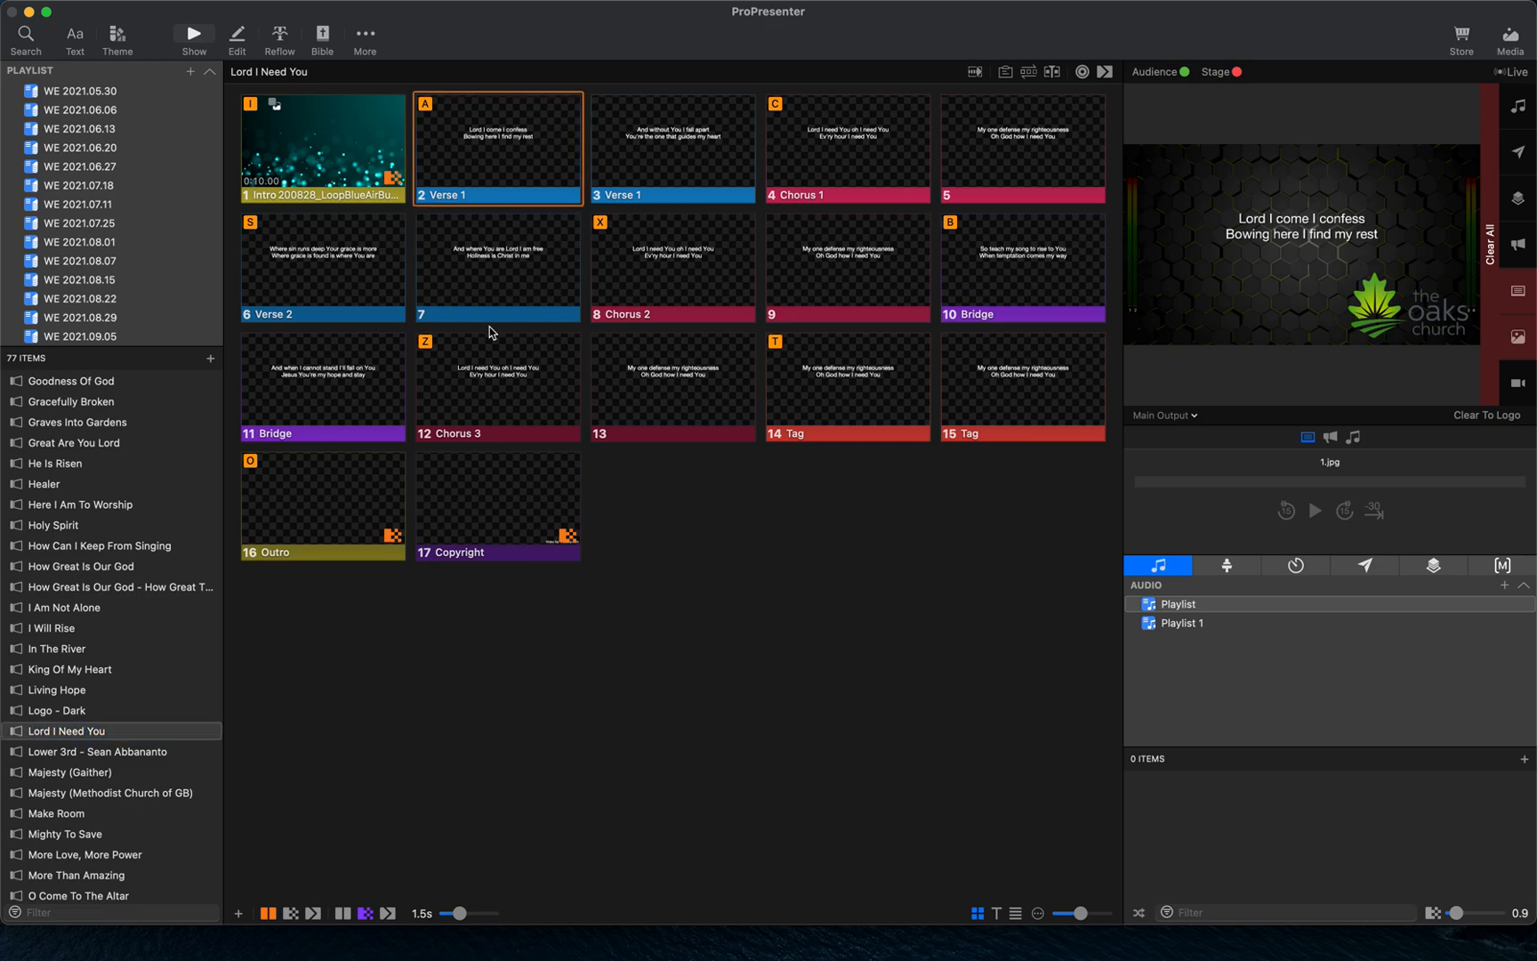
pyautogui.click(340, 165)
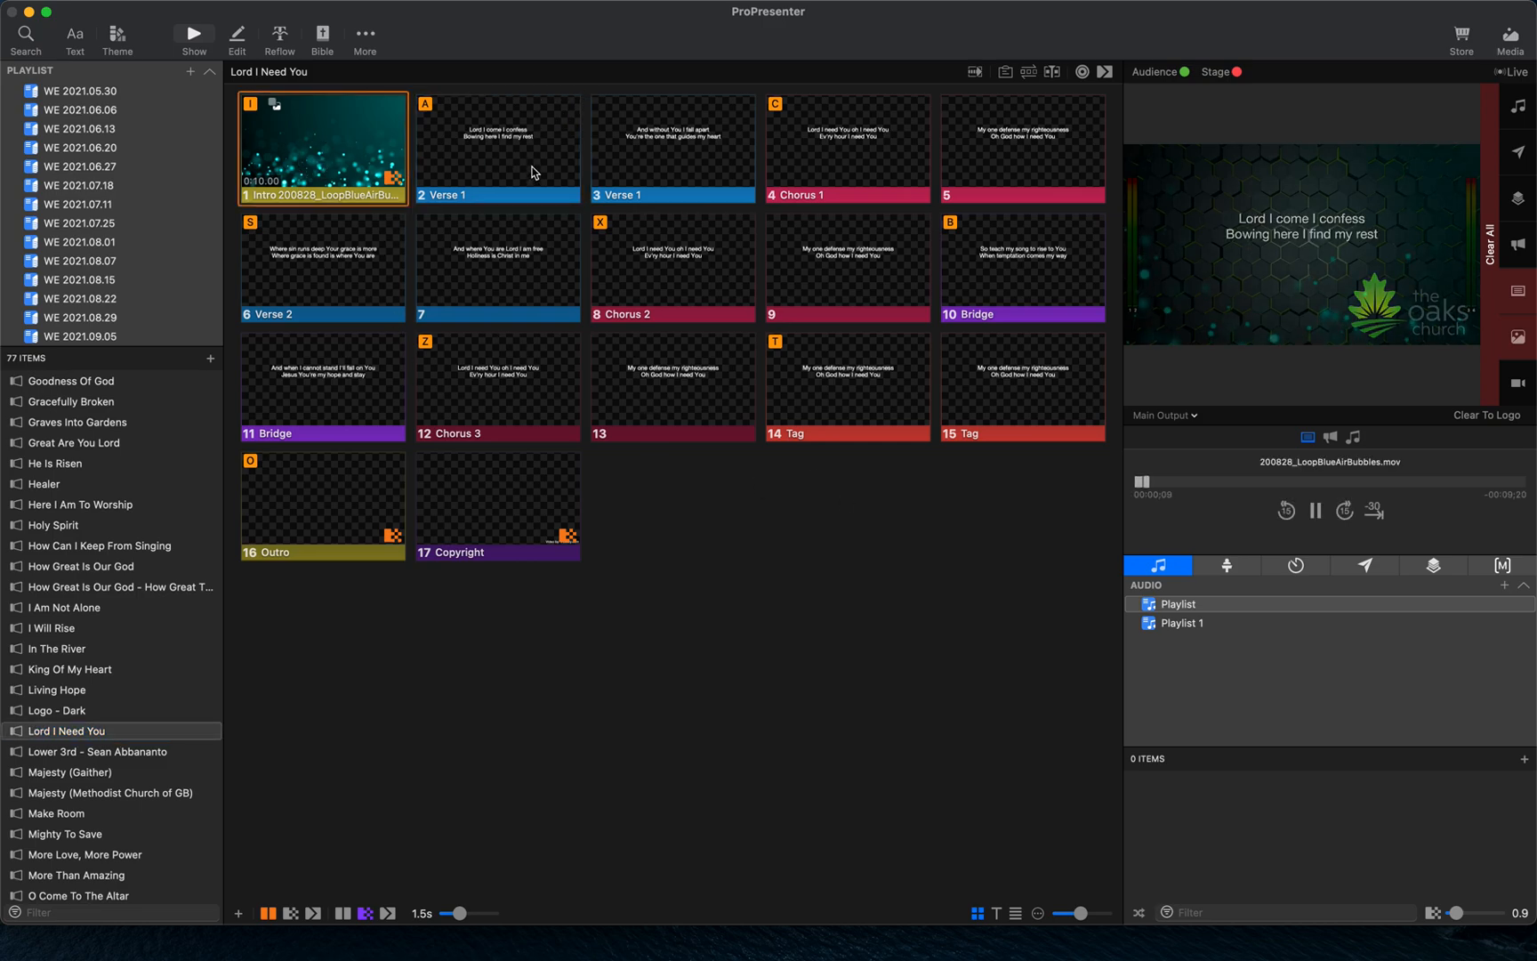
pyautogui.click(534, 165)
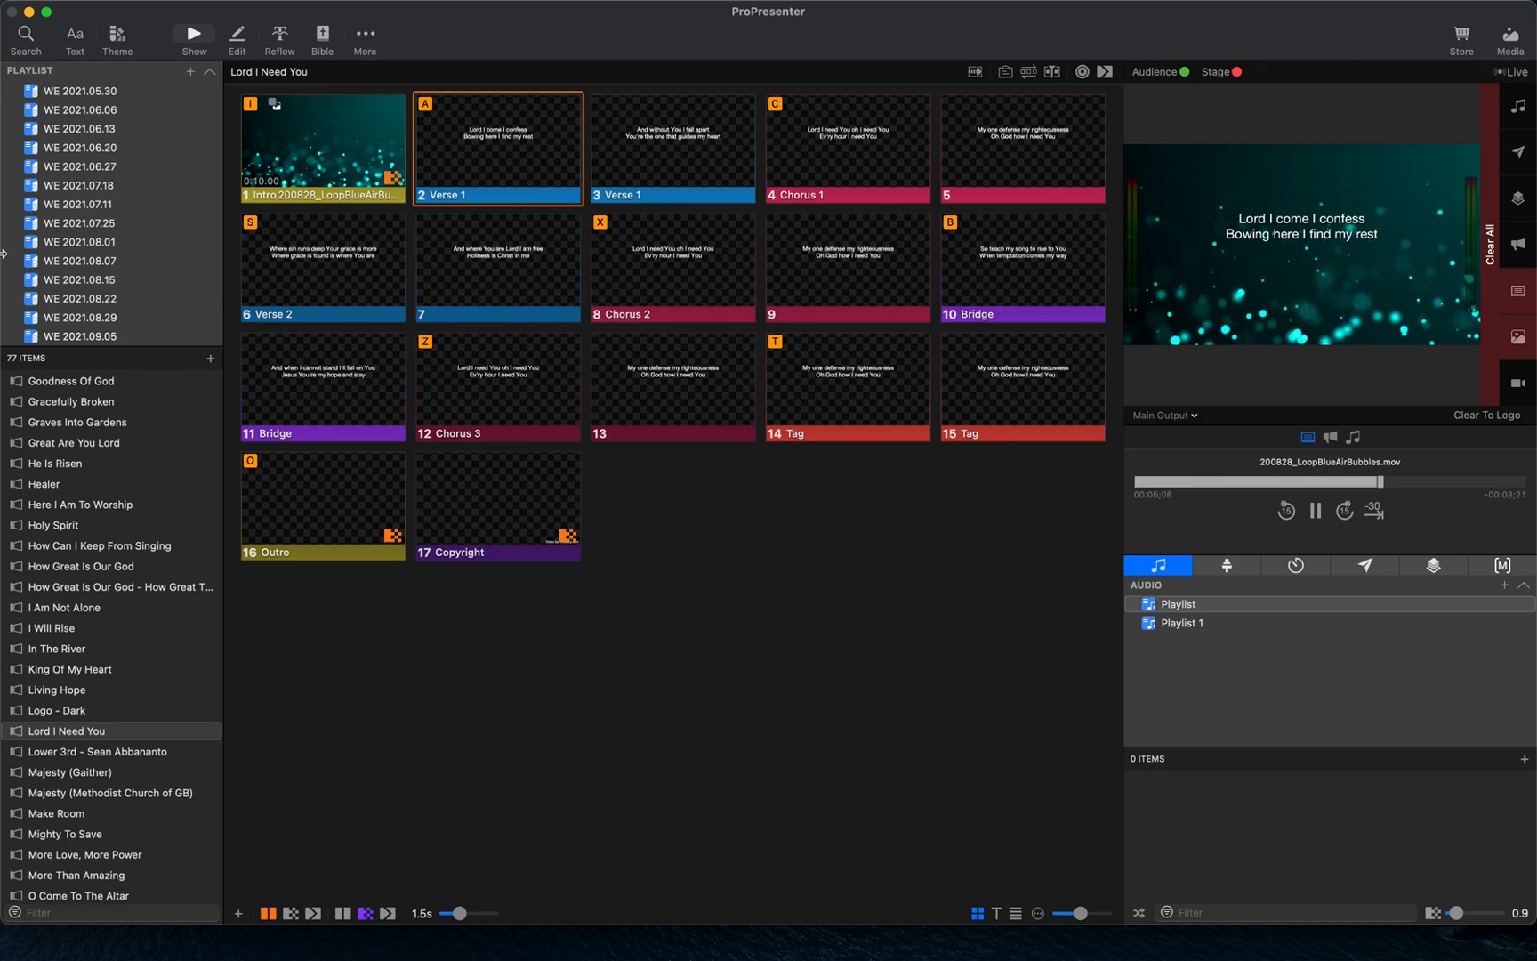
# - Open the WE 2021.09.05 playlist and trigger the Verse 1 slide of Ever Be
pyautogui.click(89, 336)
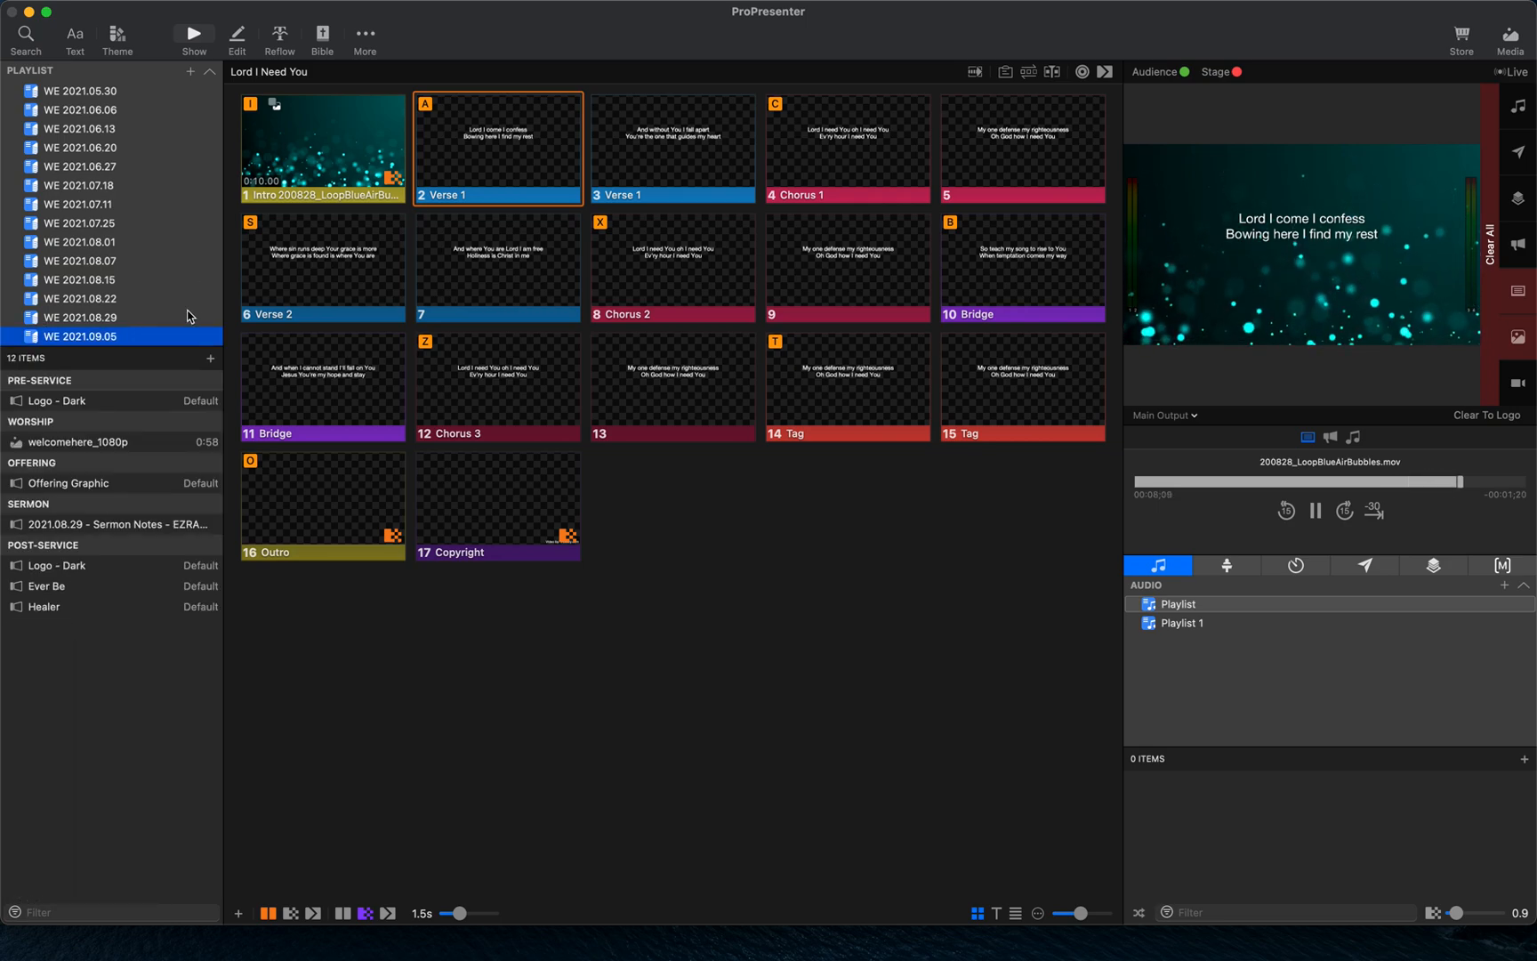
pyautogui.click(87, 586)
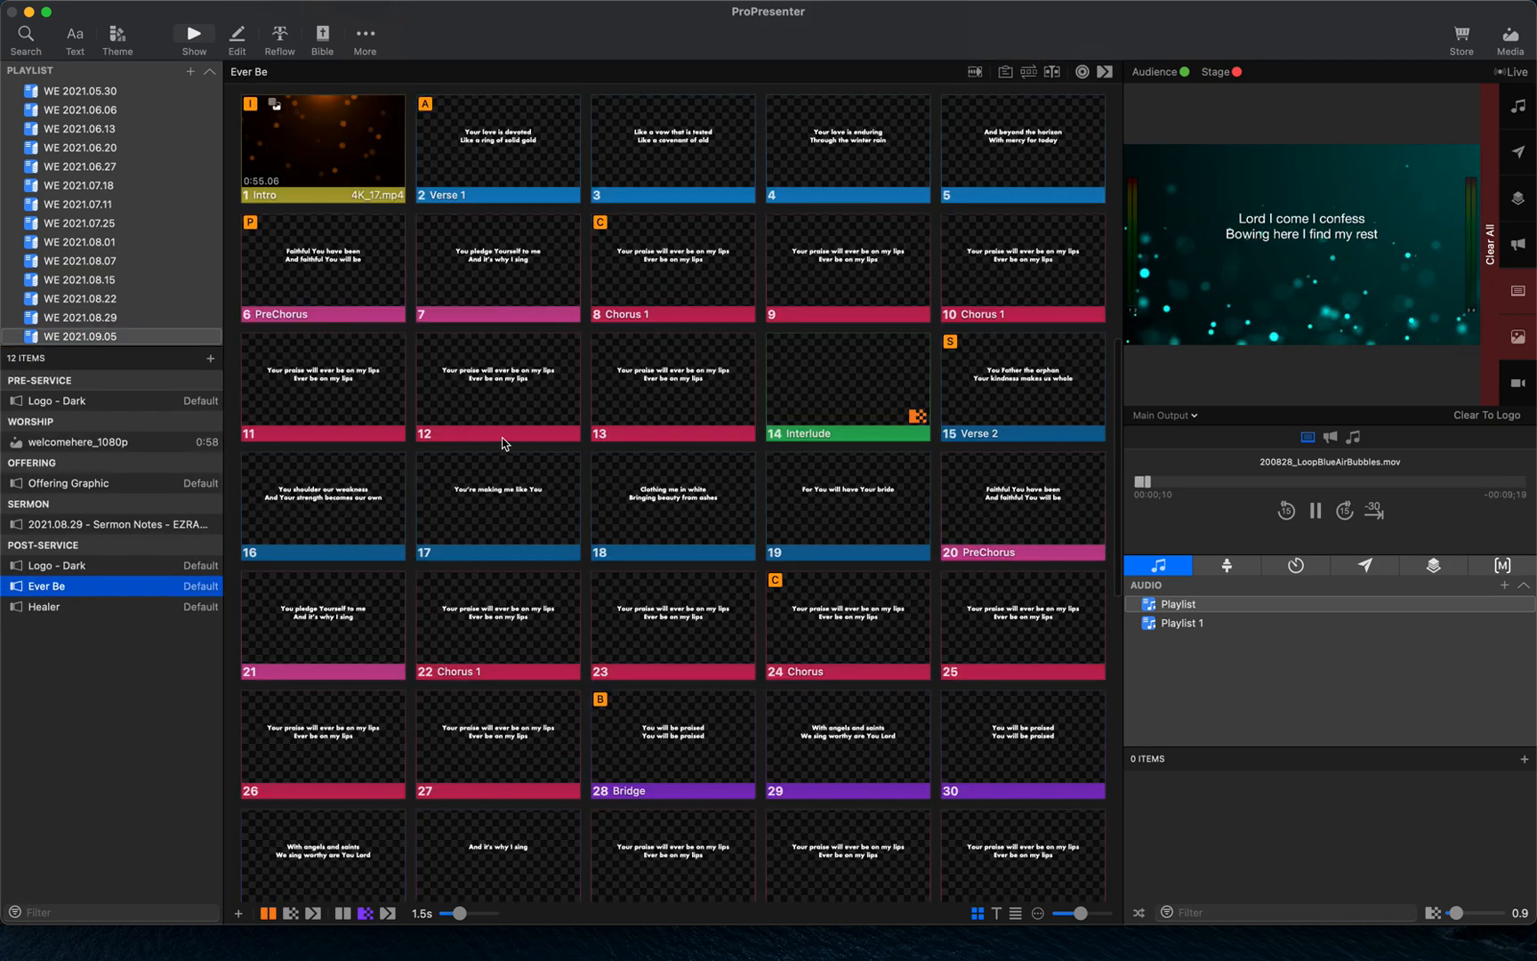
pyautogui.click(514, 155)
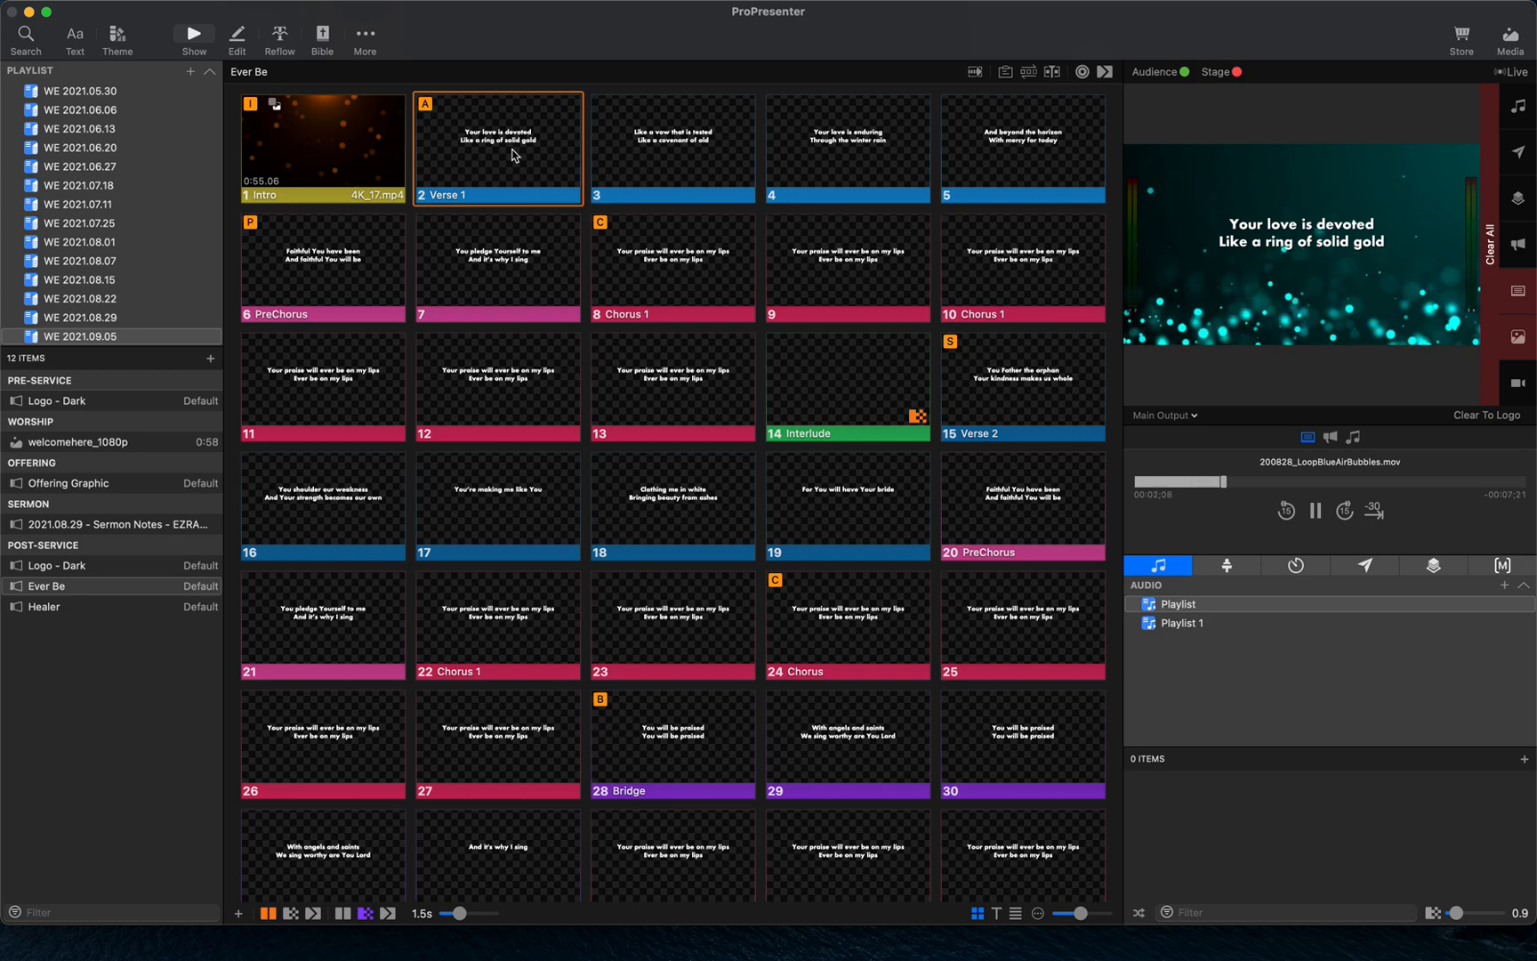
# - Switch between the Healer and Ever Be presentations in the playlist
pyautogui.click(86, 609)
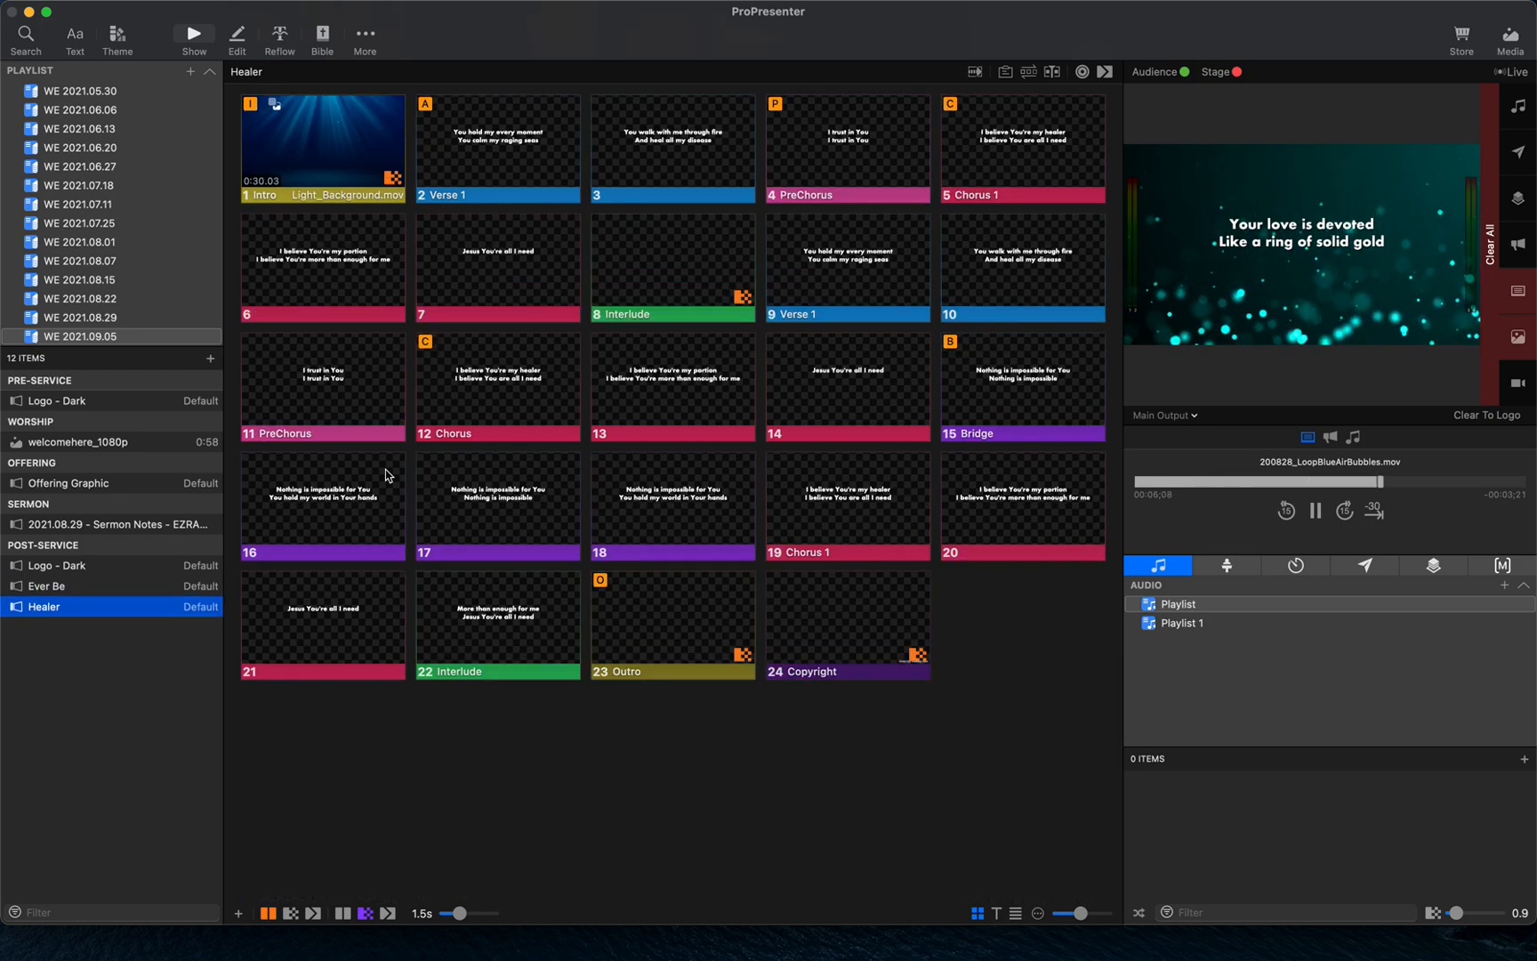
pyautogui.click(69, 591)
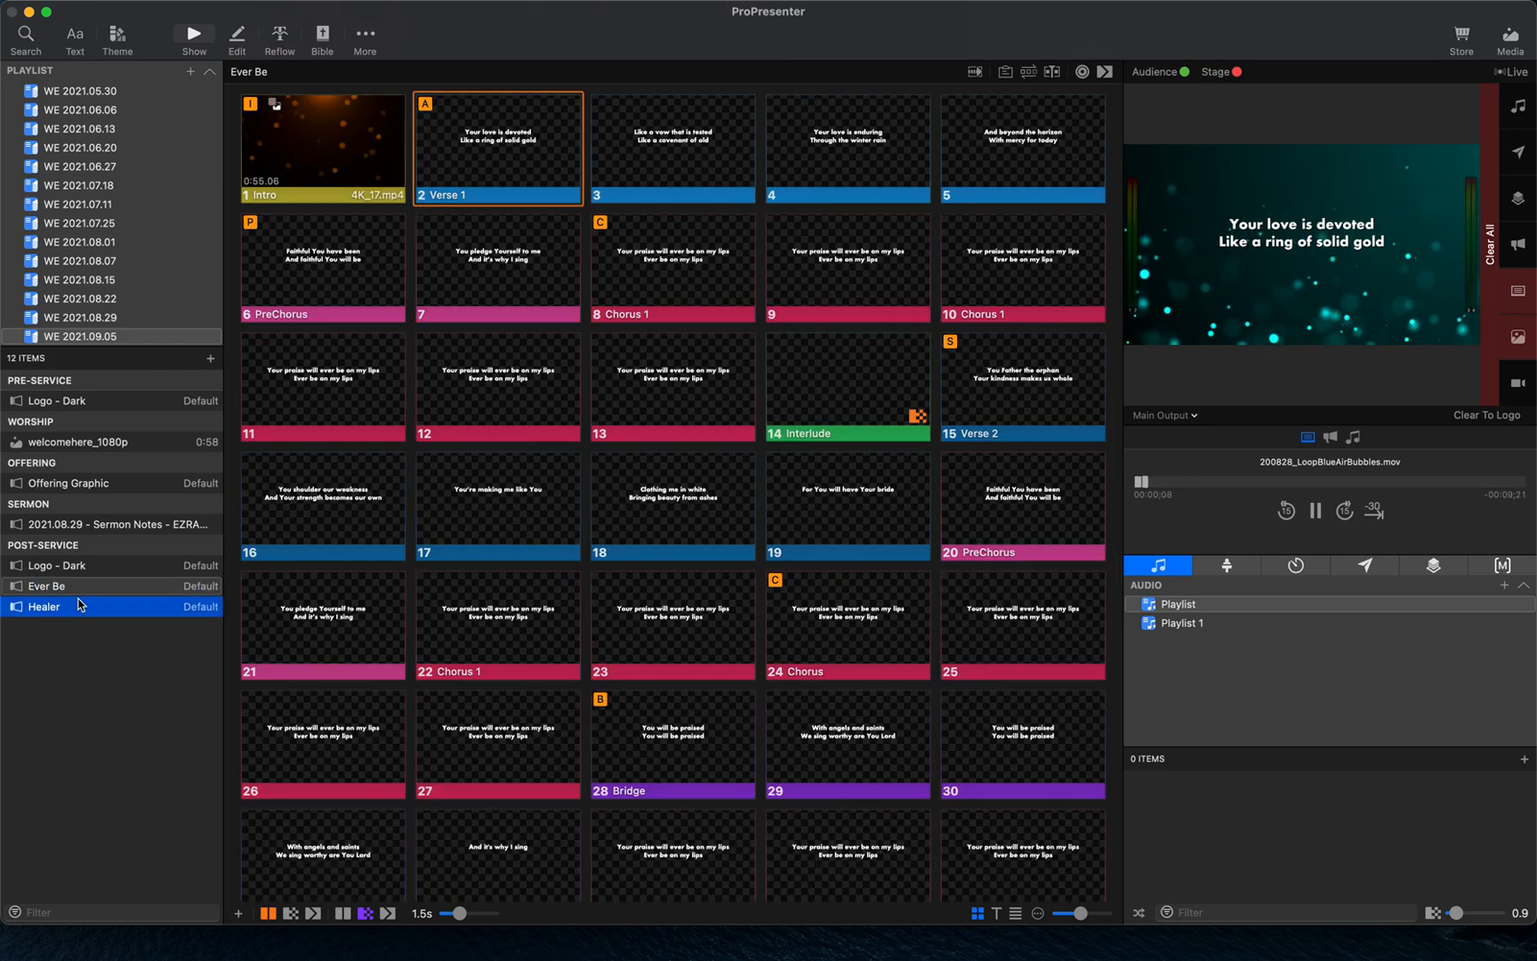
pyautogui.click(80, 606)
# - Return to the Default library, browse several songs, and trigger the Verse 1 slide of He Is Risen
pyautogui.scroll(5, 107, 222)
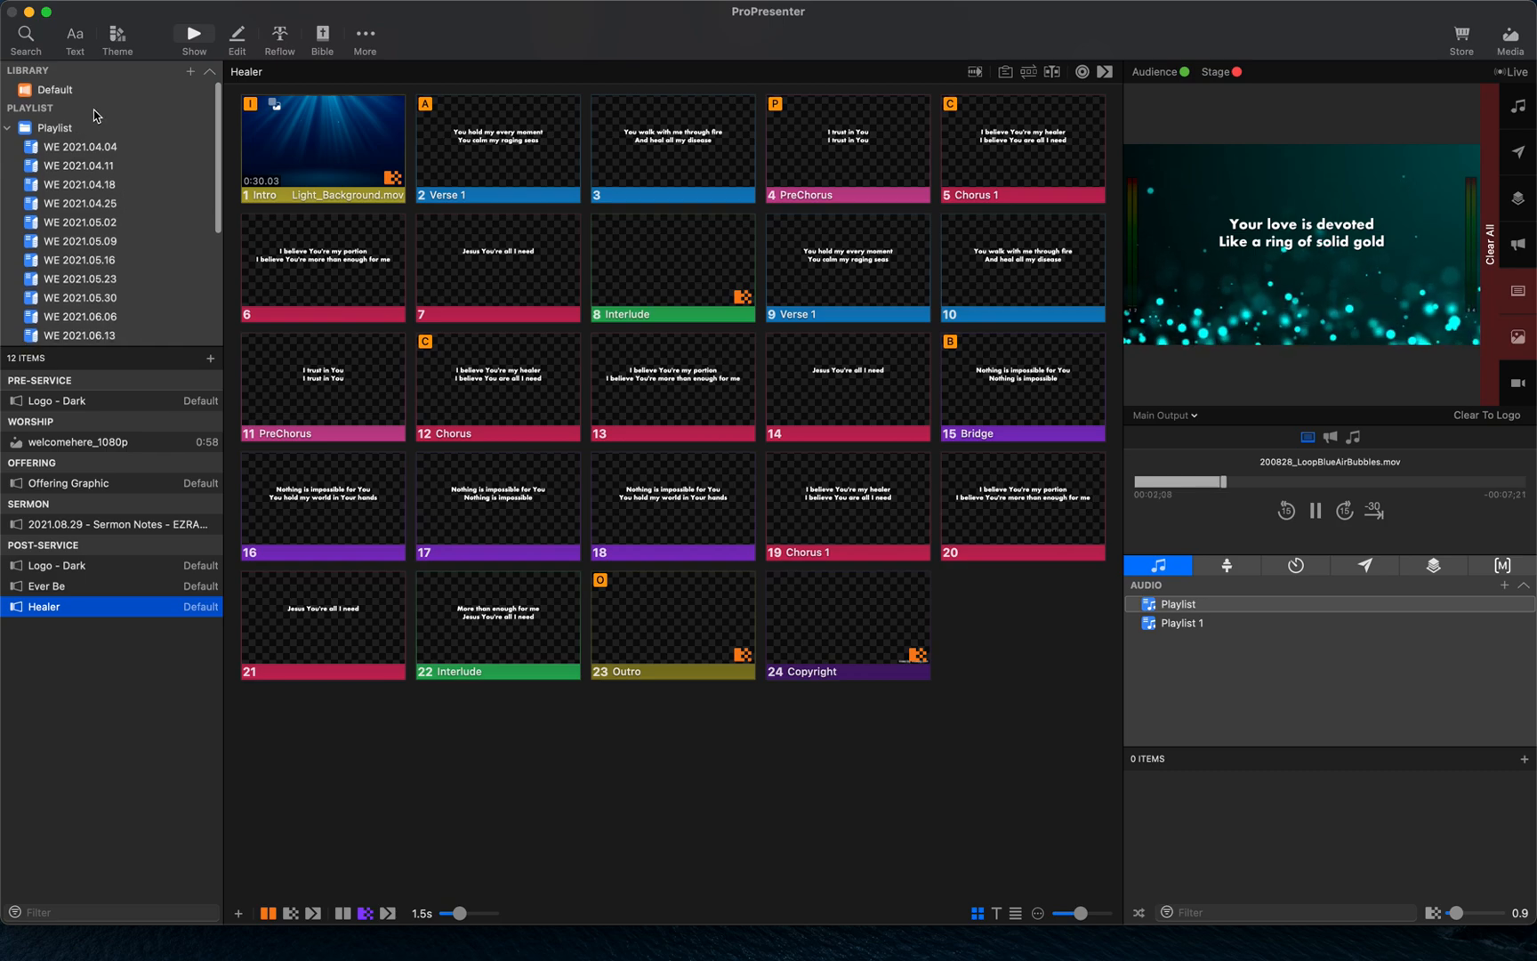
pyautogui.click(88, 92)
pyautogui.scroll(-10, 116, 552)
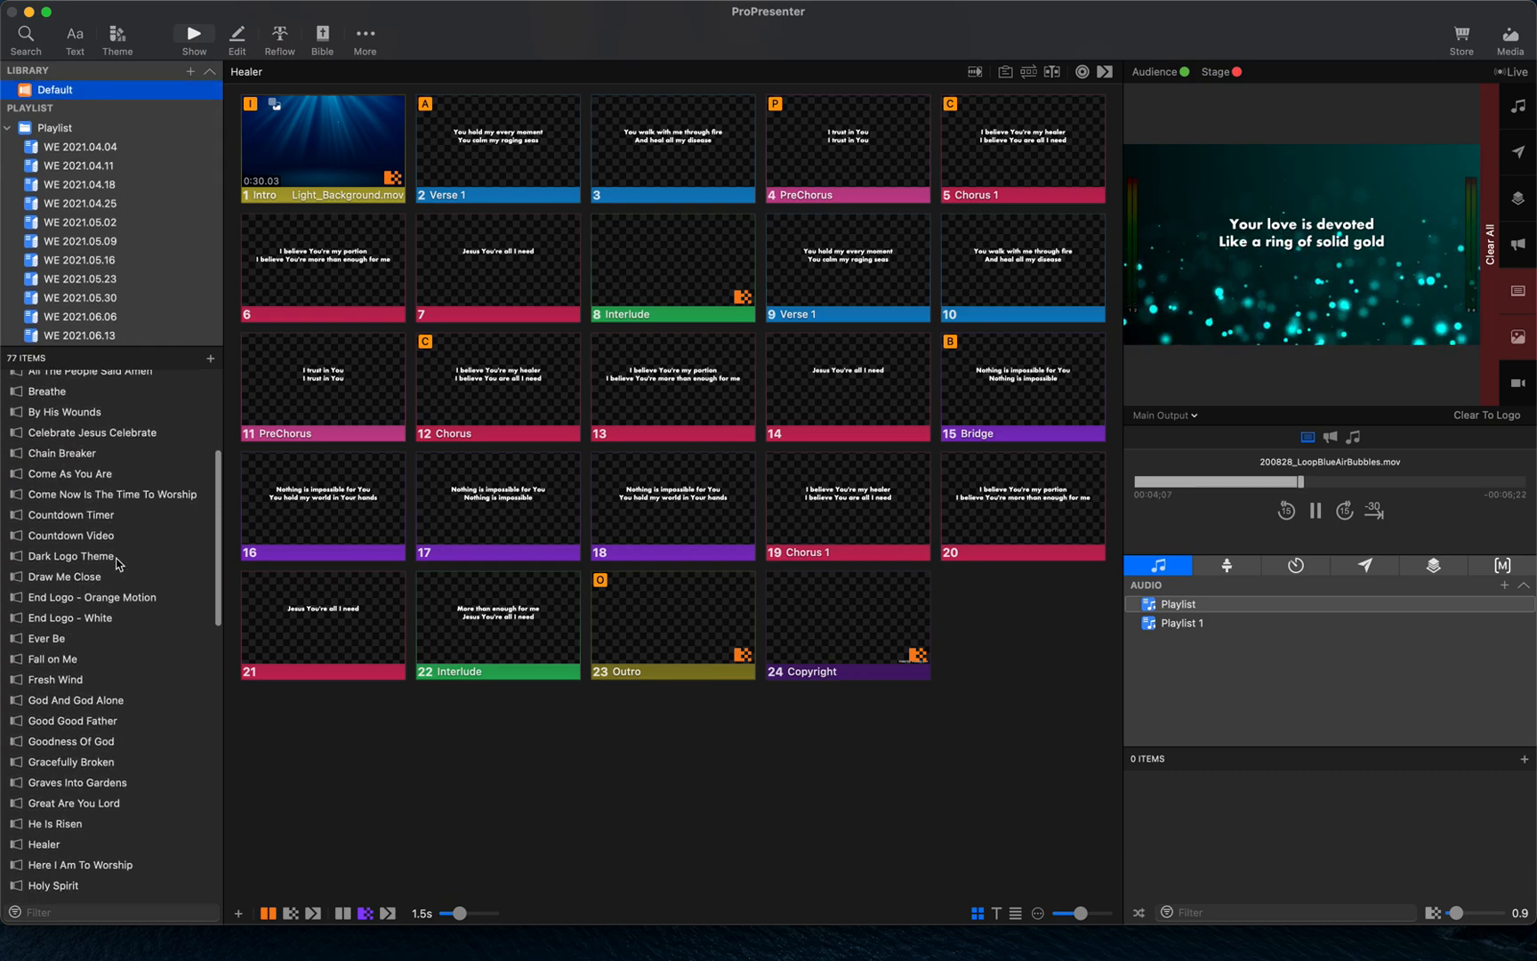
pyautogui.scroll(-3, 117, 563)
pyautogui.click(76, 681)
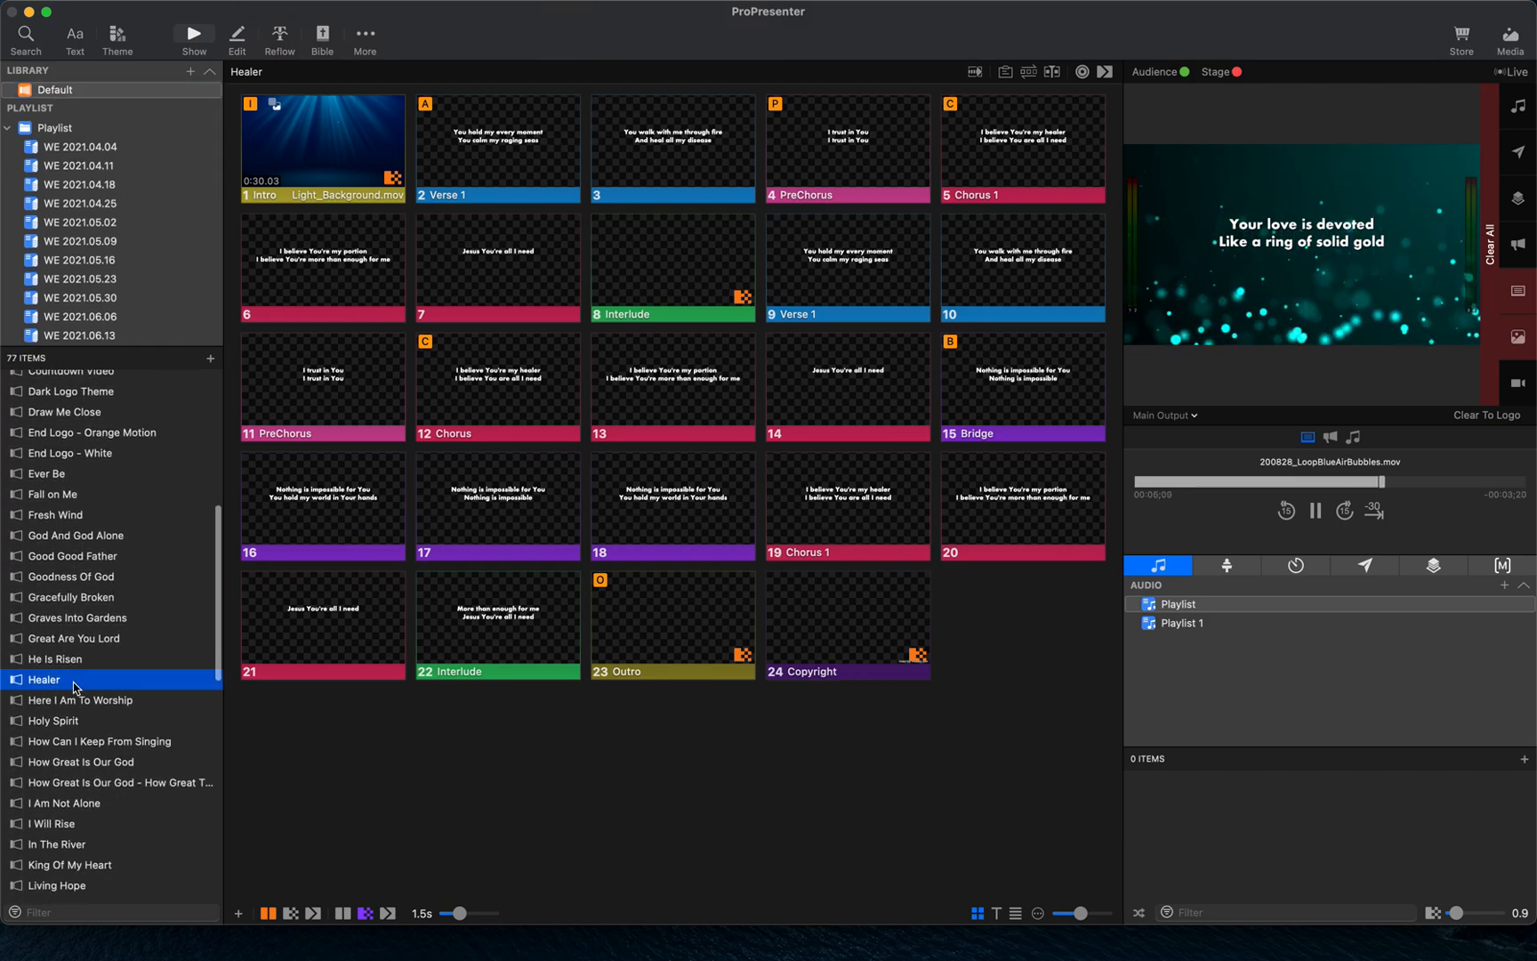
pyautogui.click(104, 702)
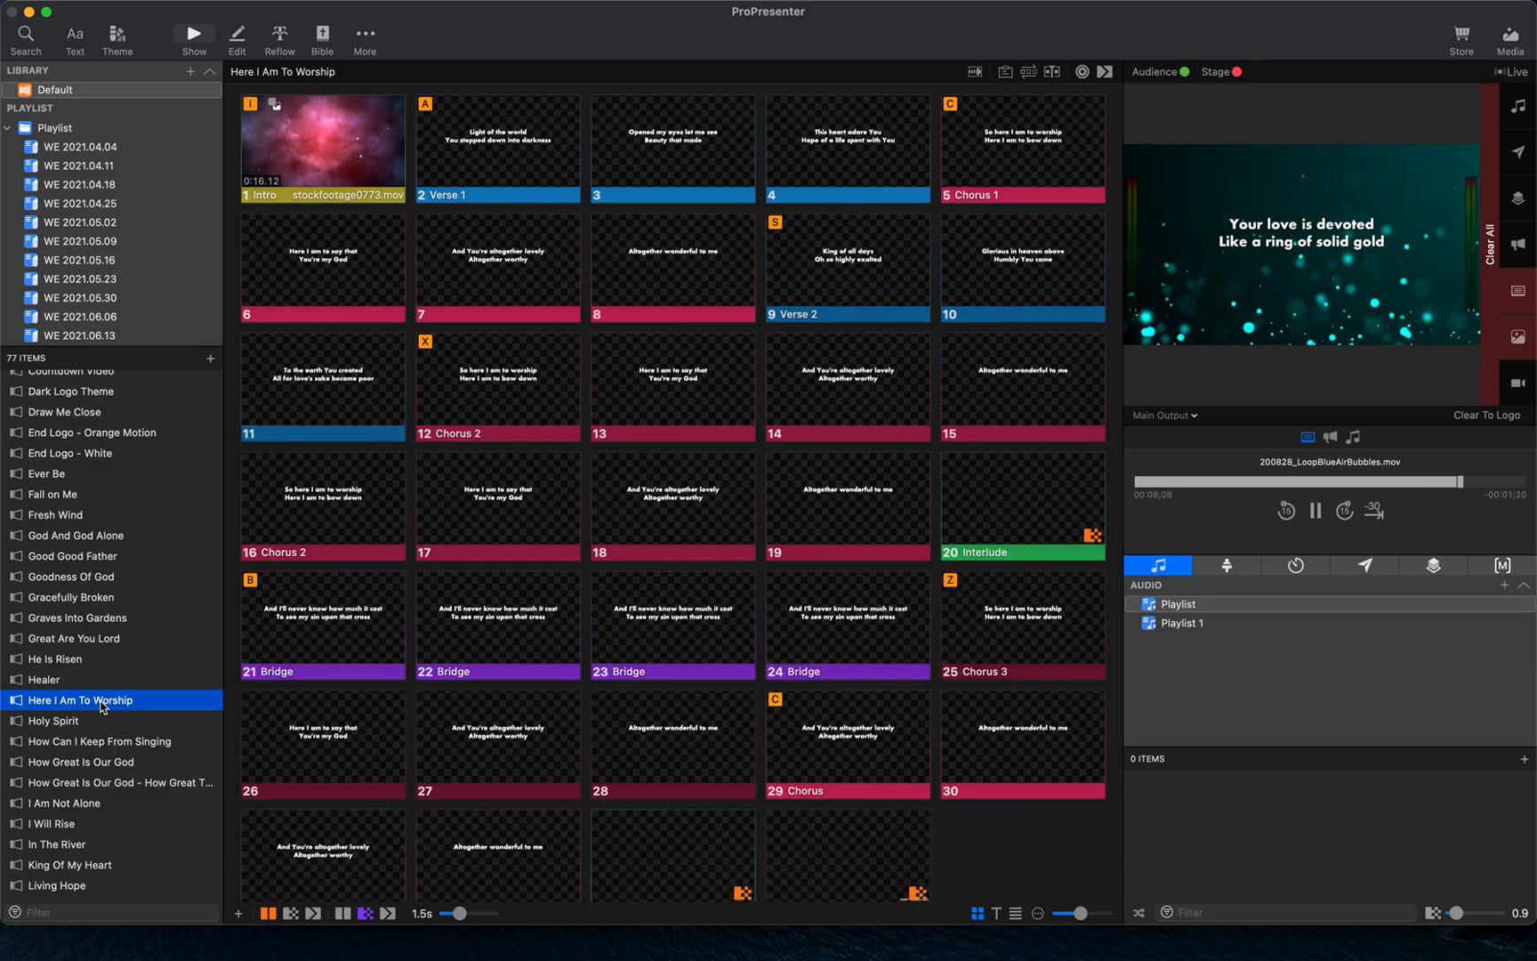
pyautogui.click(114, 719)
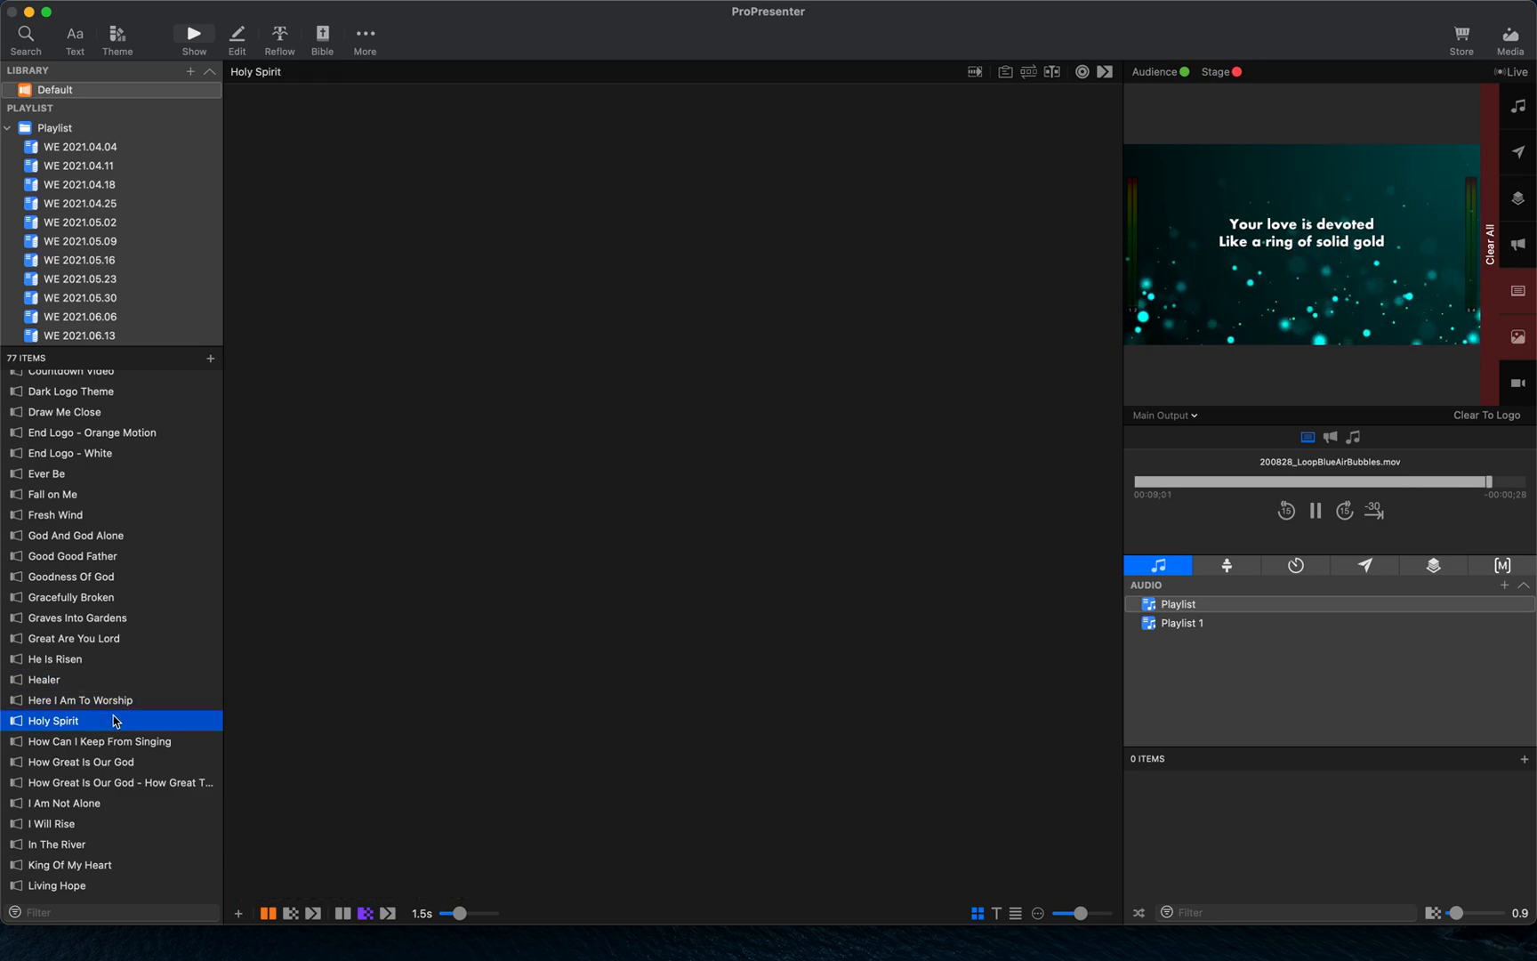
pyautogui.click(99, 659)
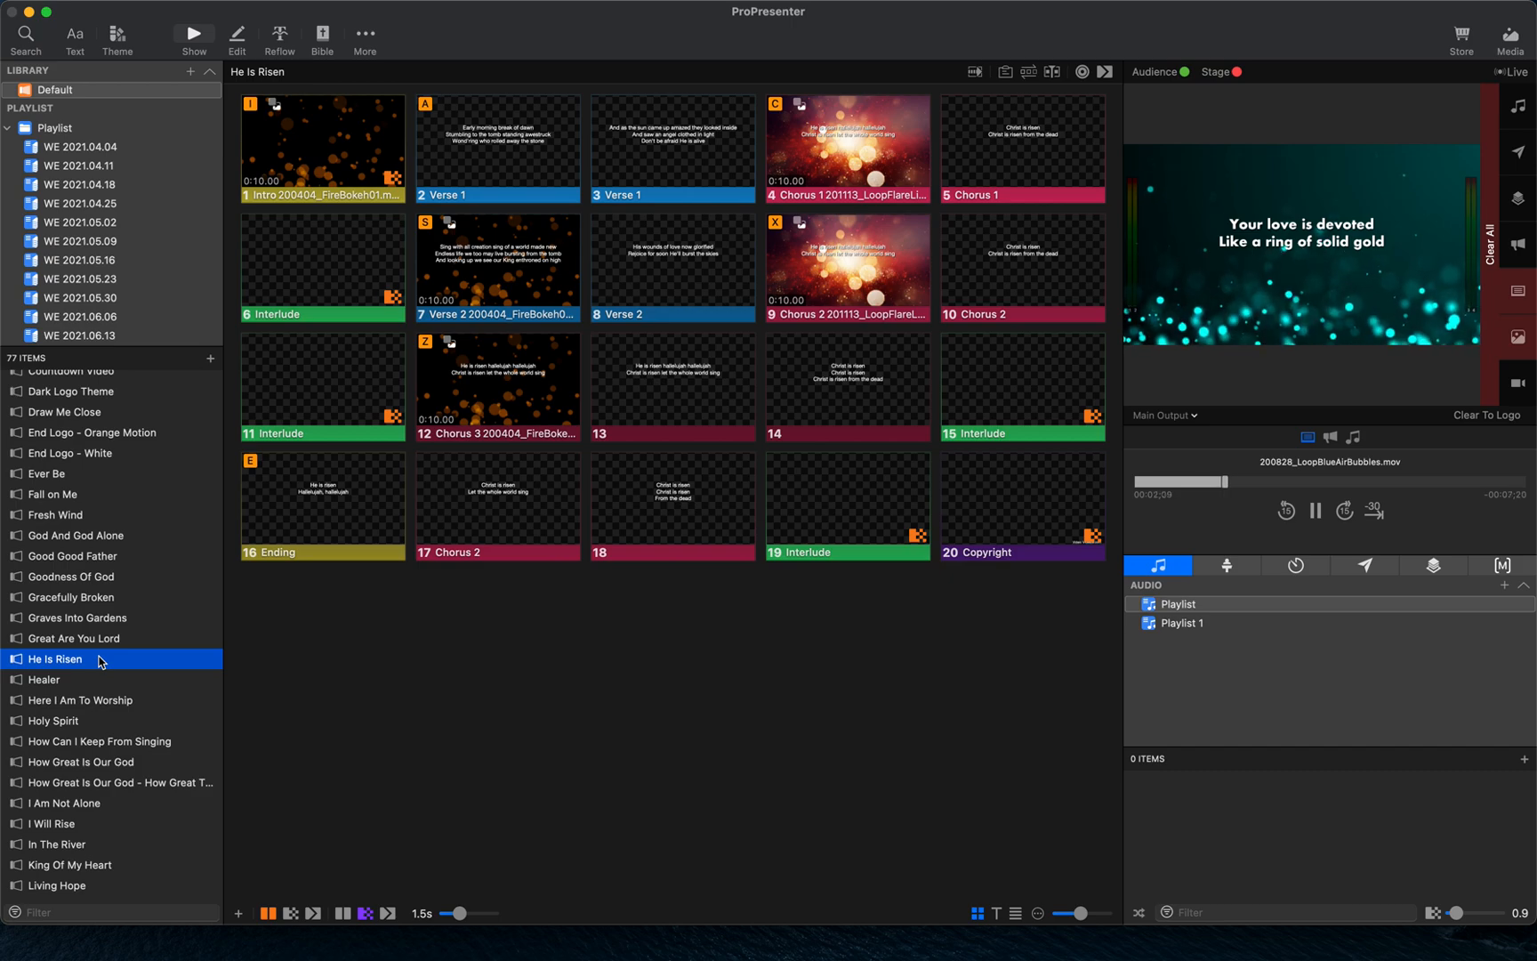
pyautogui.click(503, 152)
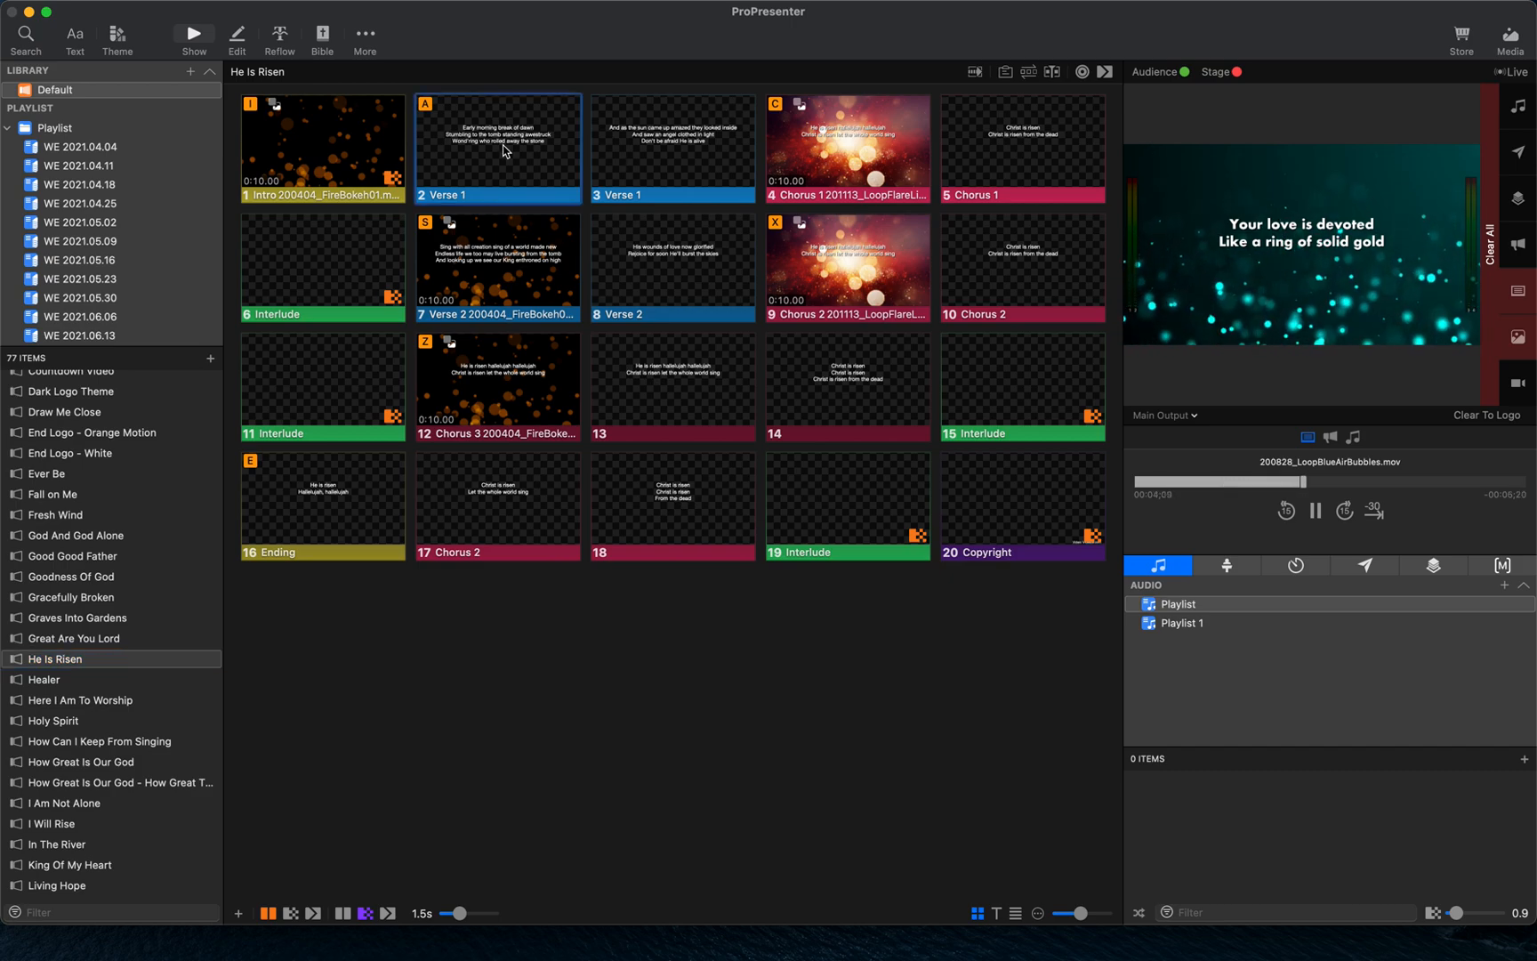
# - Open Lord I Need You from the library and trigger its Verse 1 slide
pyautogui.scroll(-5, 89, 647)
pyautogui.click(58, 754)
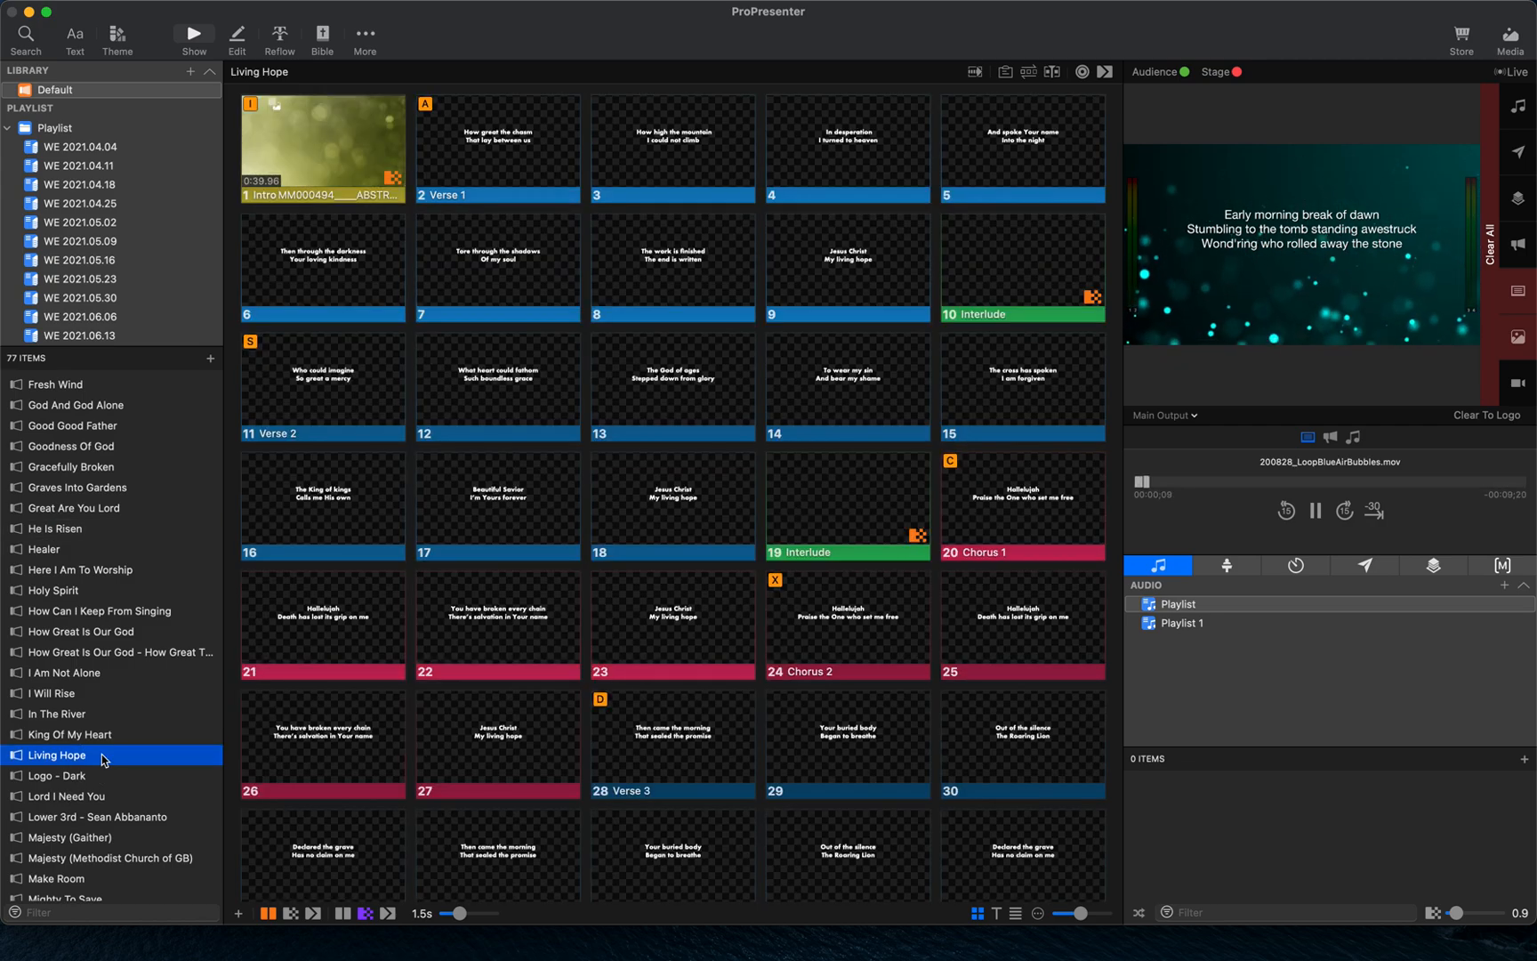
pyautogui.click(110, 797)
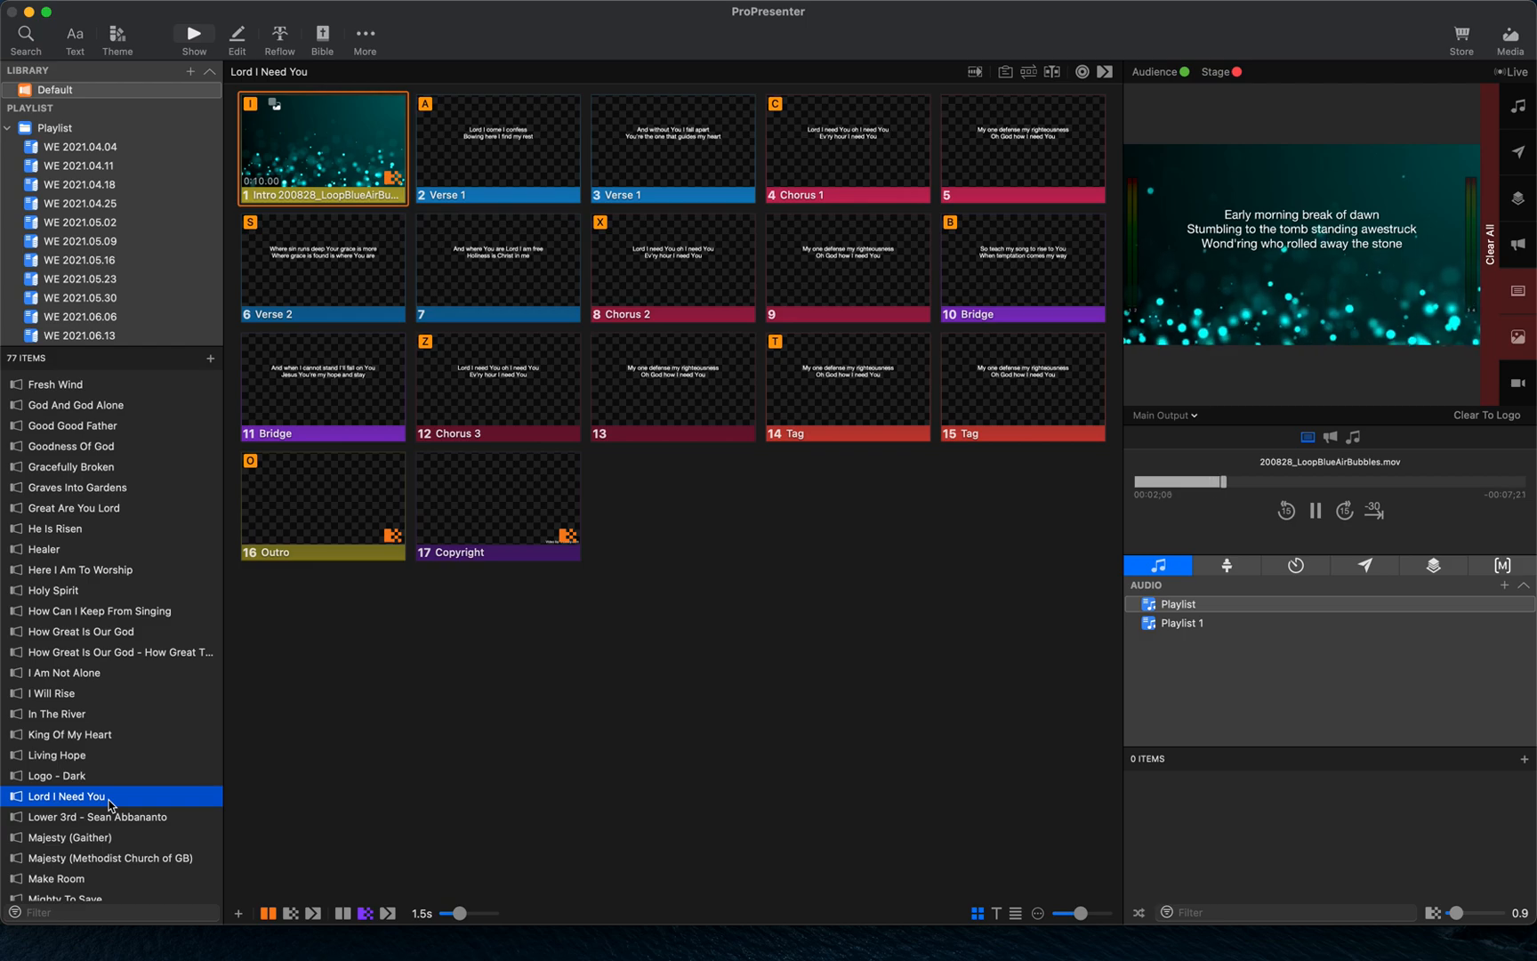
pyautogui.click(508, 162)
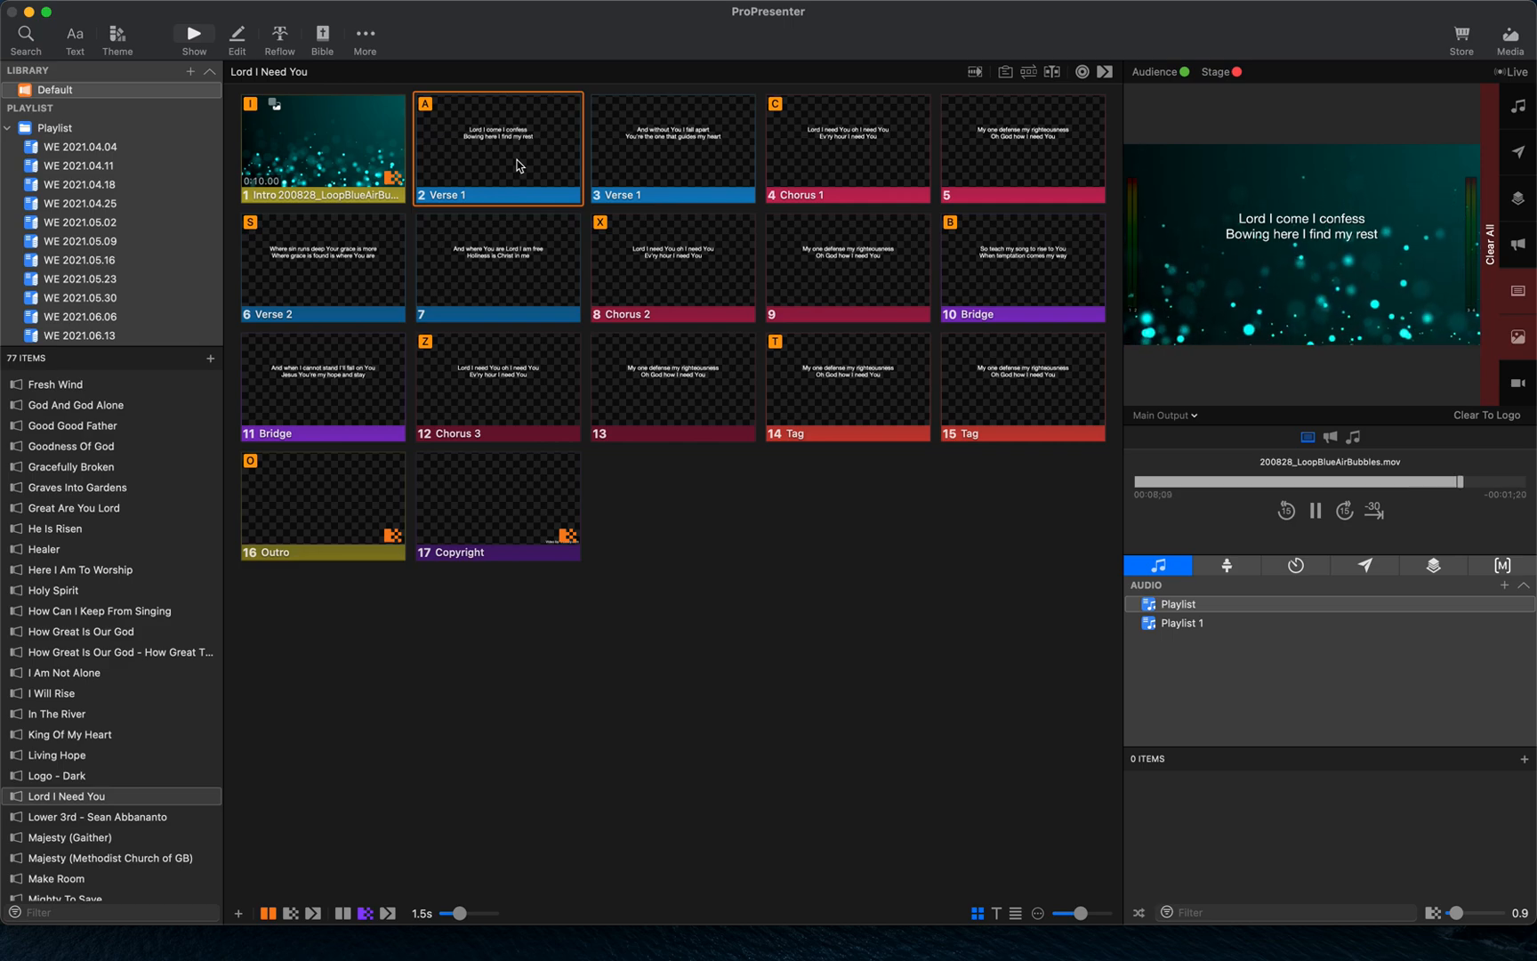
# - Select slides Verse 1 through Outro of Lord I Need You and apply the Oaks OKC - Template 1 theme to them
pyautogui.keyDown('super'); pyautogui.click(519, 166); pyautogui.keyUp('super')
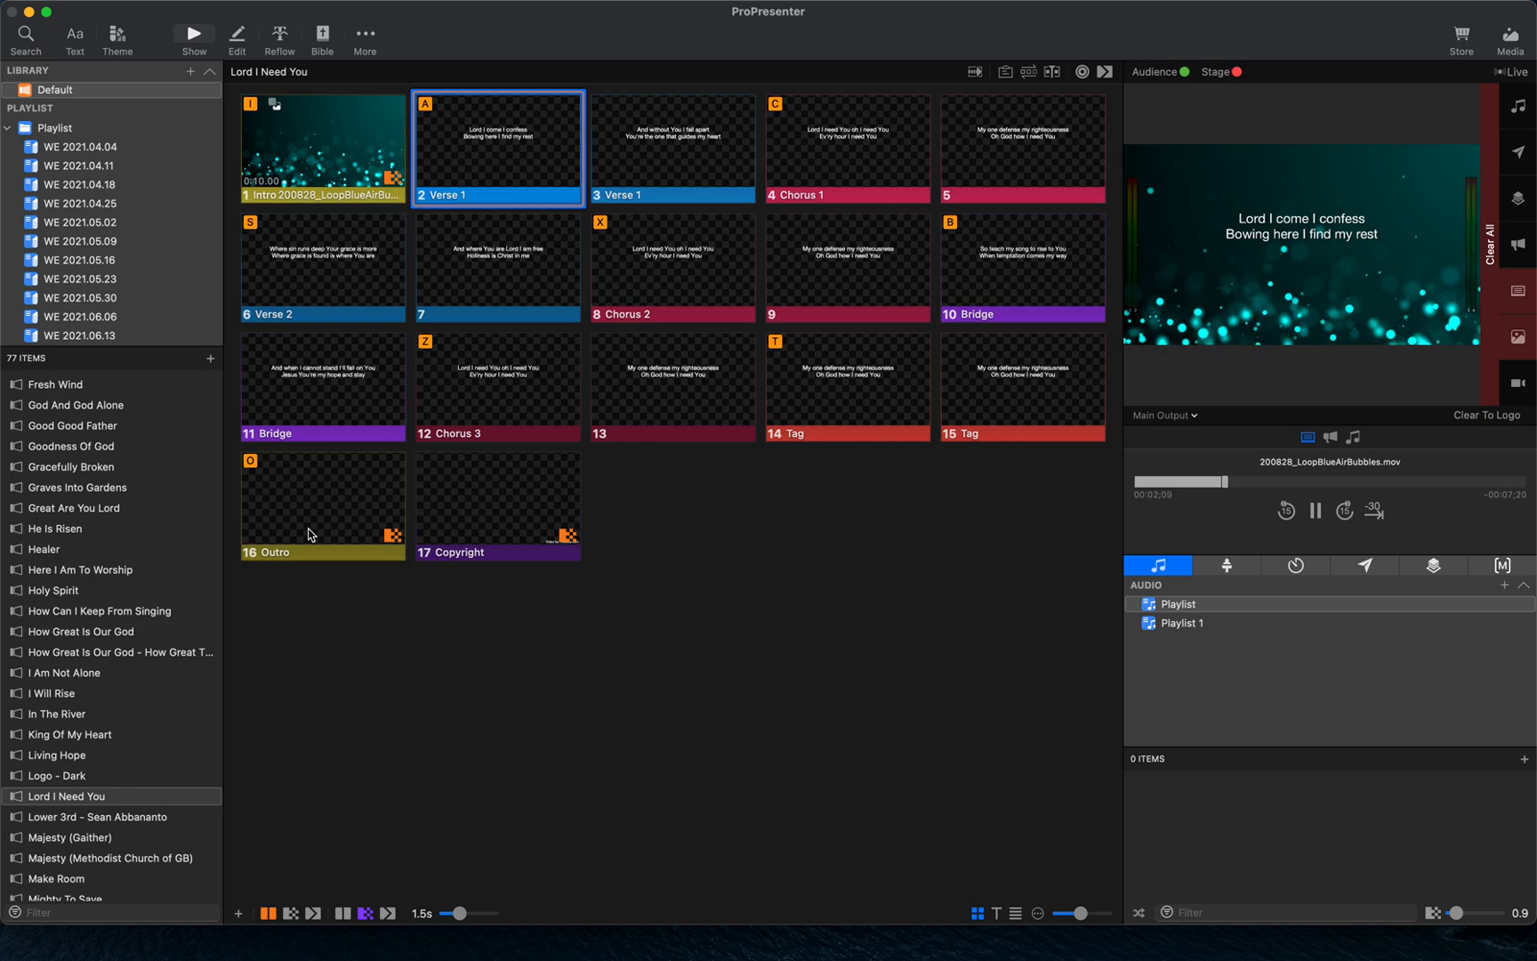
pyautogui.keyDown('shift'); pyautogui.click(283, 504); pyautogui.keyUp('shift')
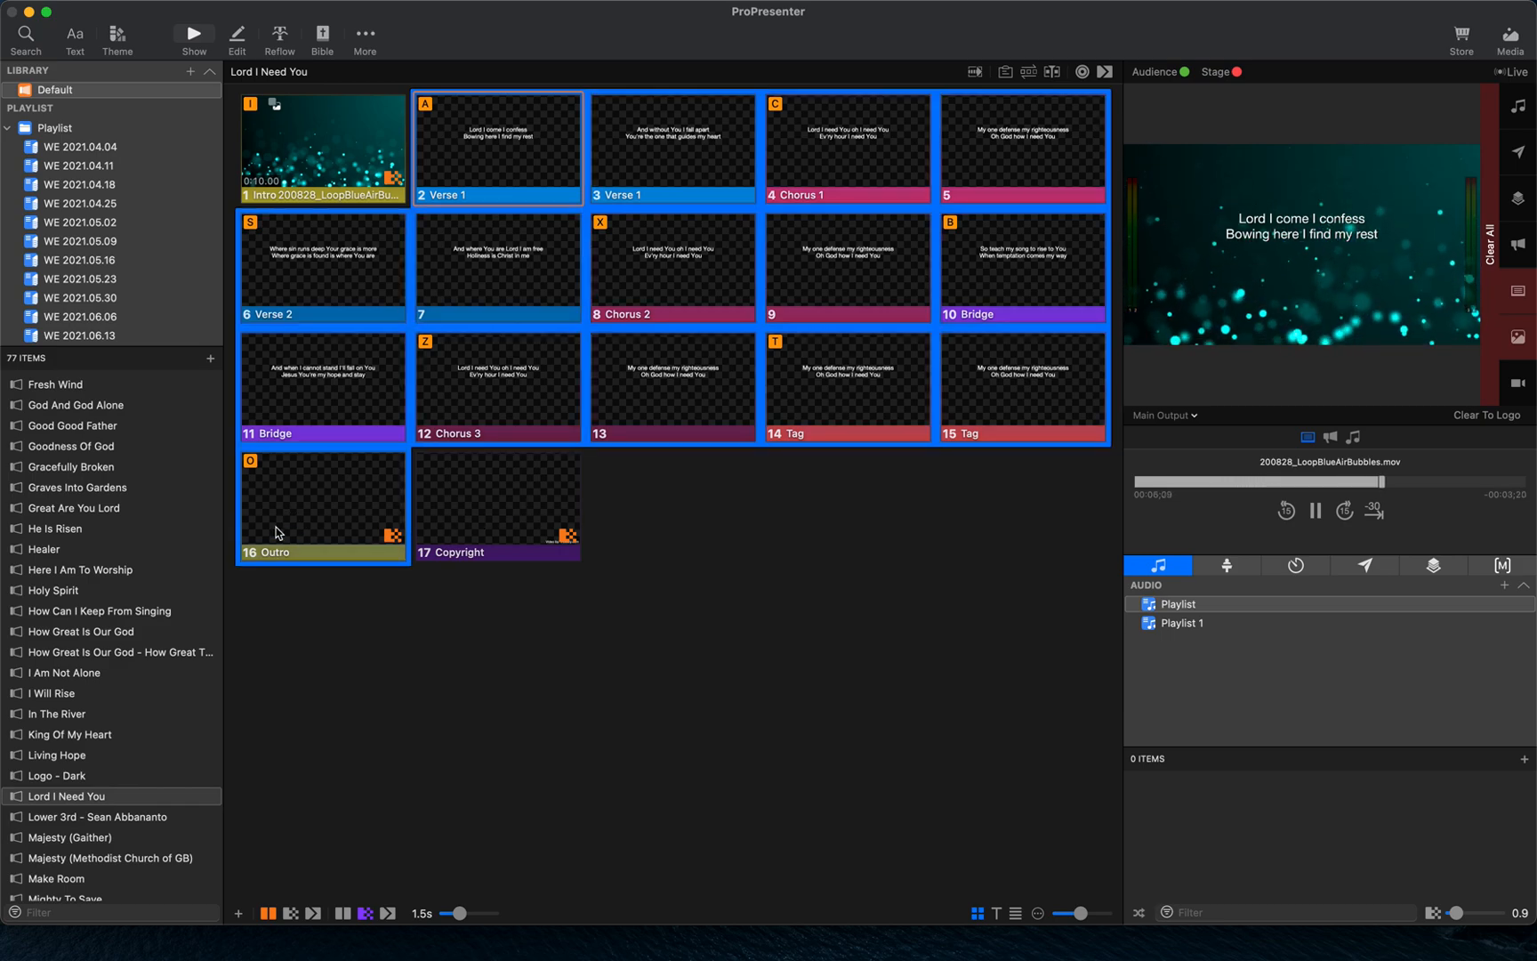
pyautogui.click(118, 41)
pyautogui.moveTo(184, 161)
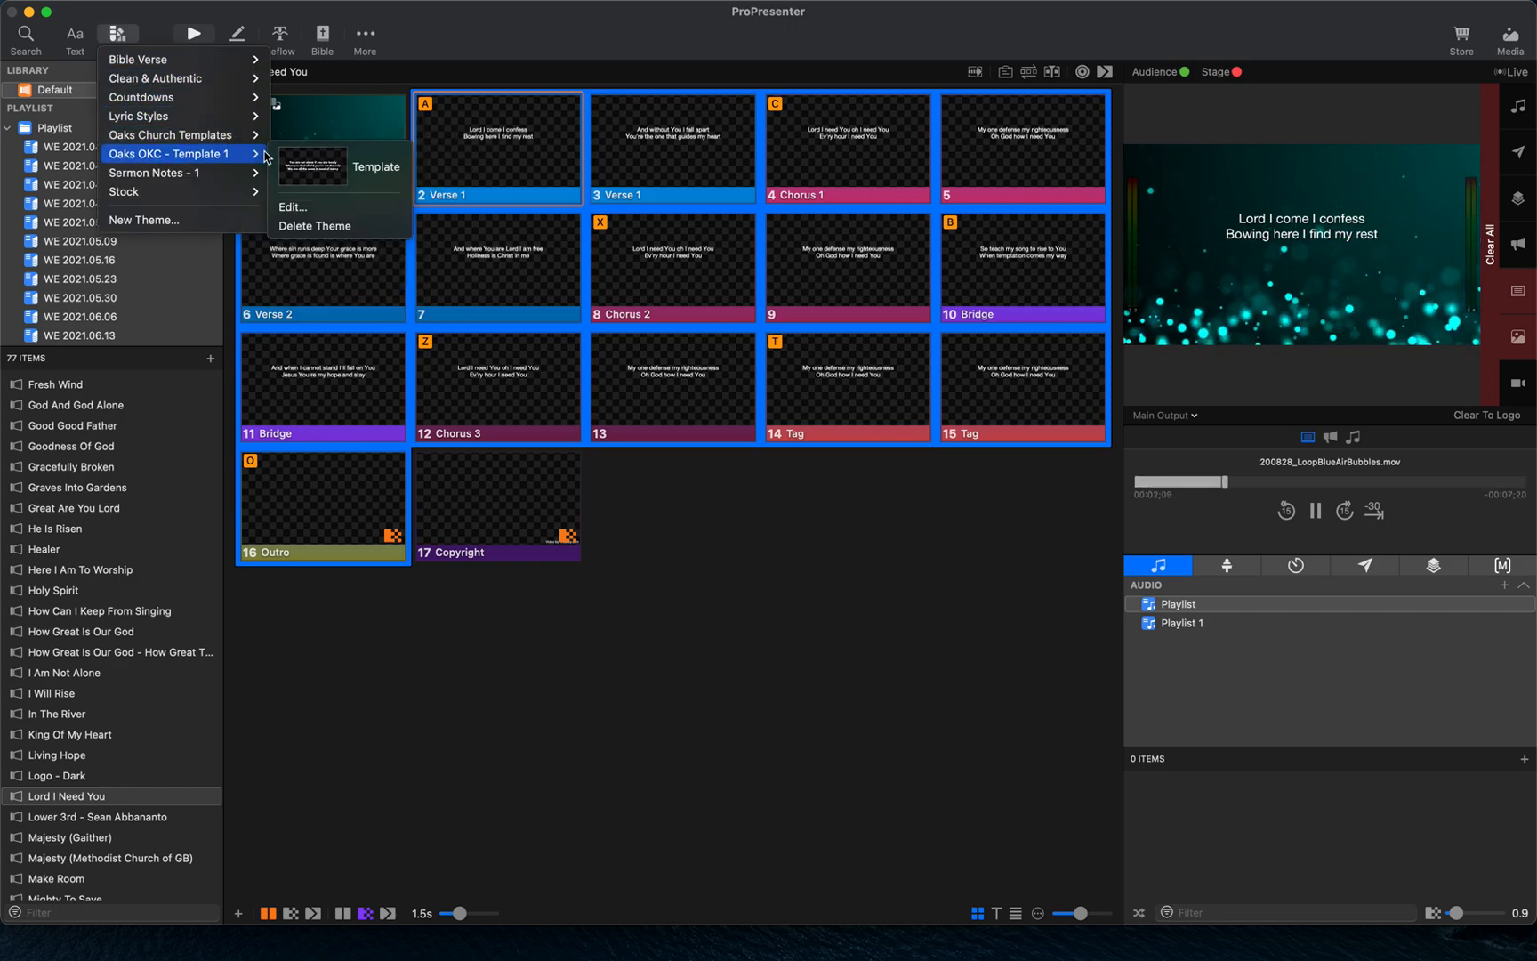
pyautogui.click(378, 174)
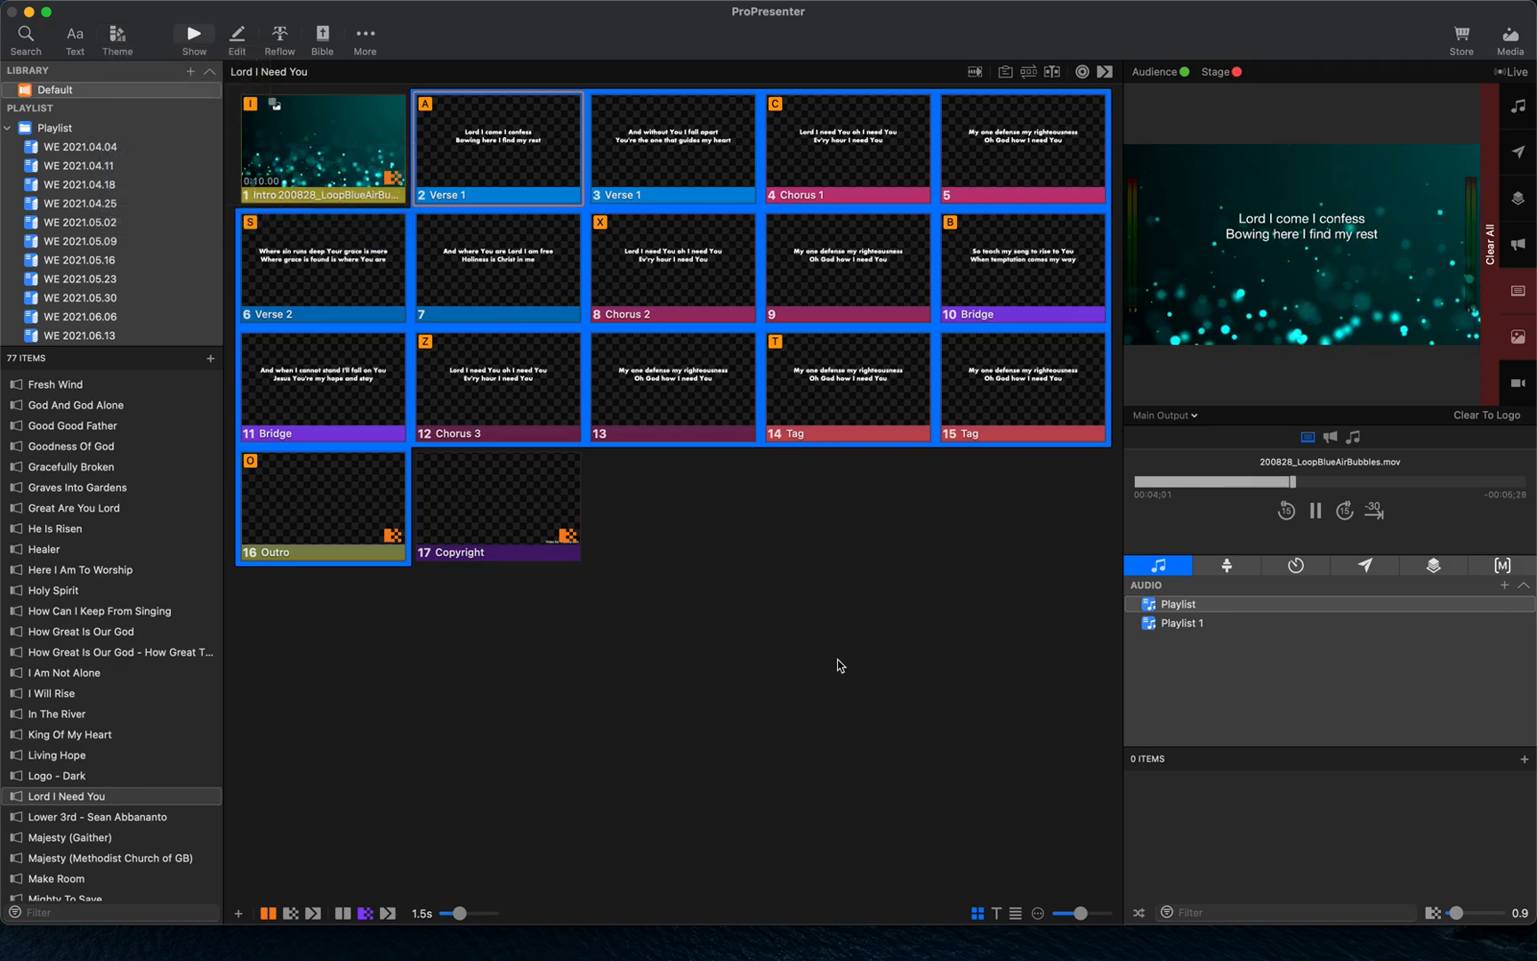
# - Trigger the two Verse 1 slides of Lord I Need You to preview the new theme
pyautogui.click(532, 161)
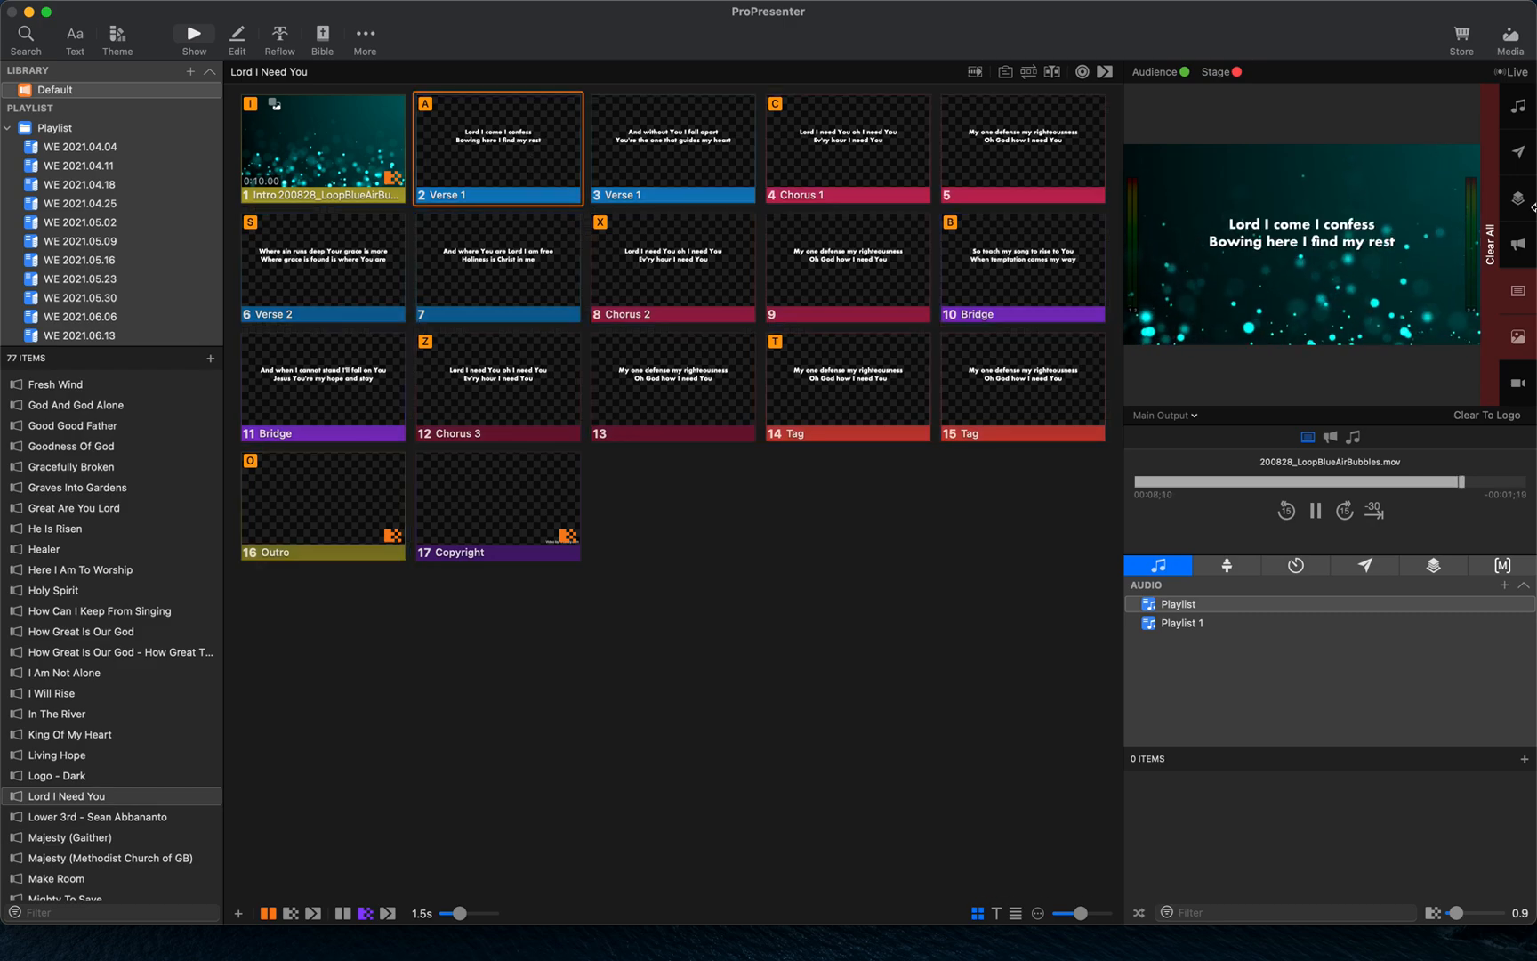
pyautogui.click(728, 128)
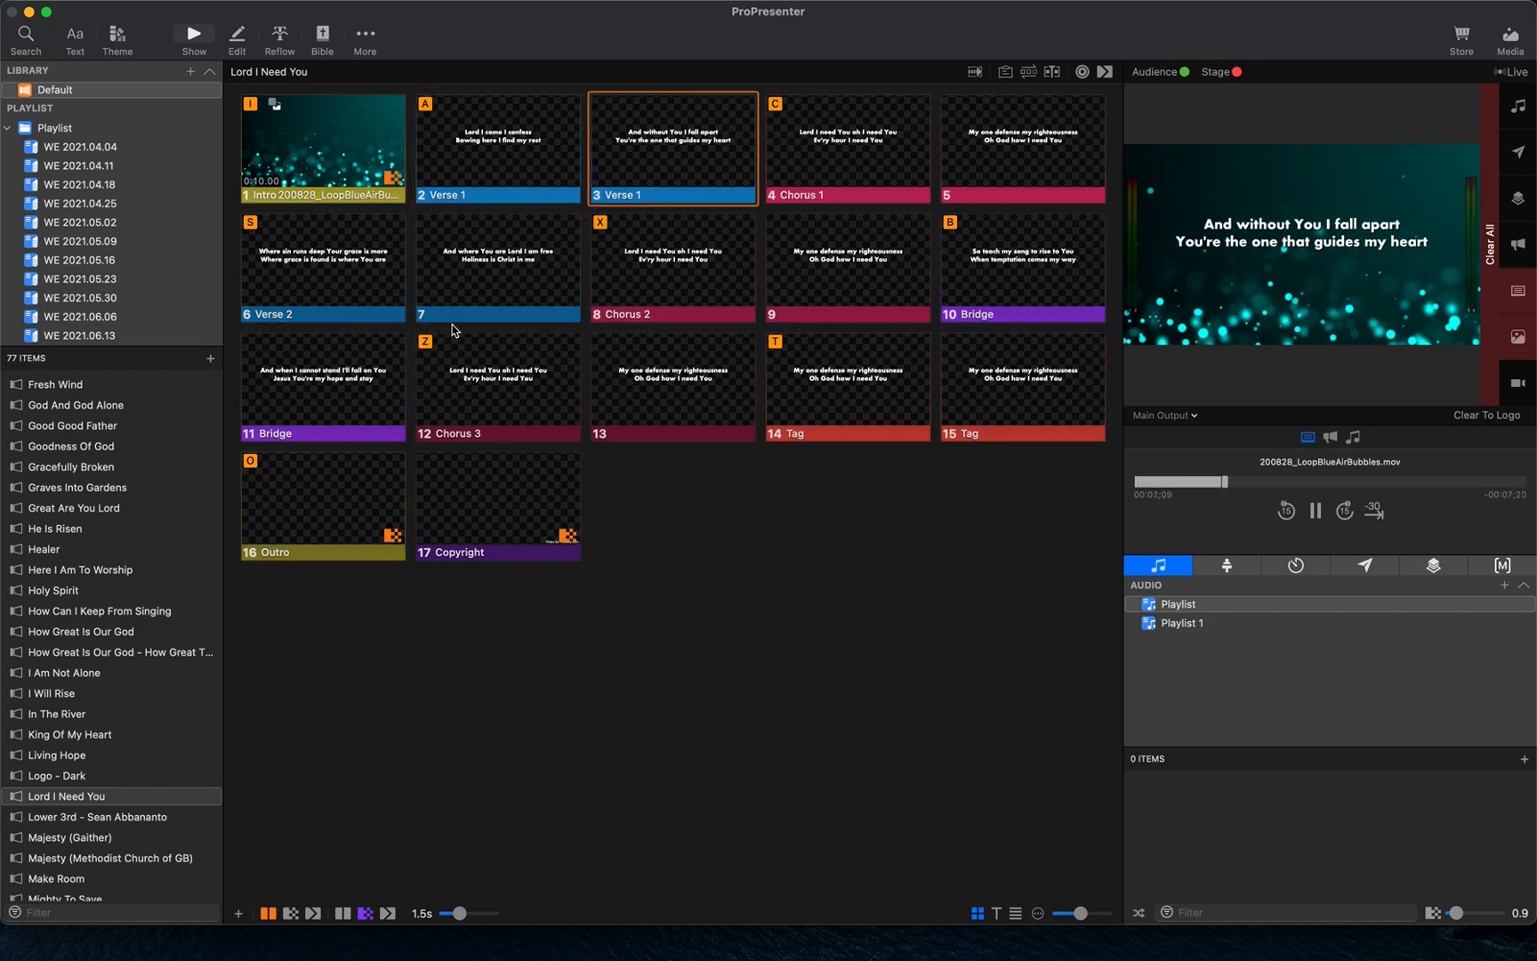
# - Open the WE 2021.09.05 playlist and browse its Ever Be and Healer presentations
pyautogui.scroll(-10, 153, 712)
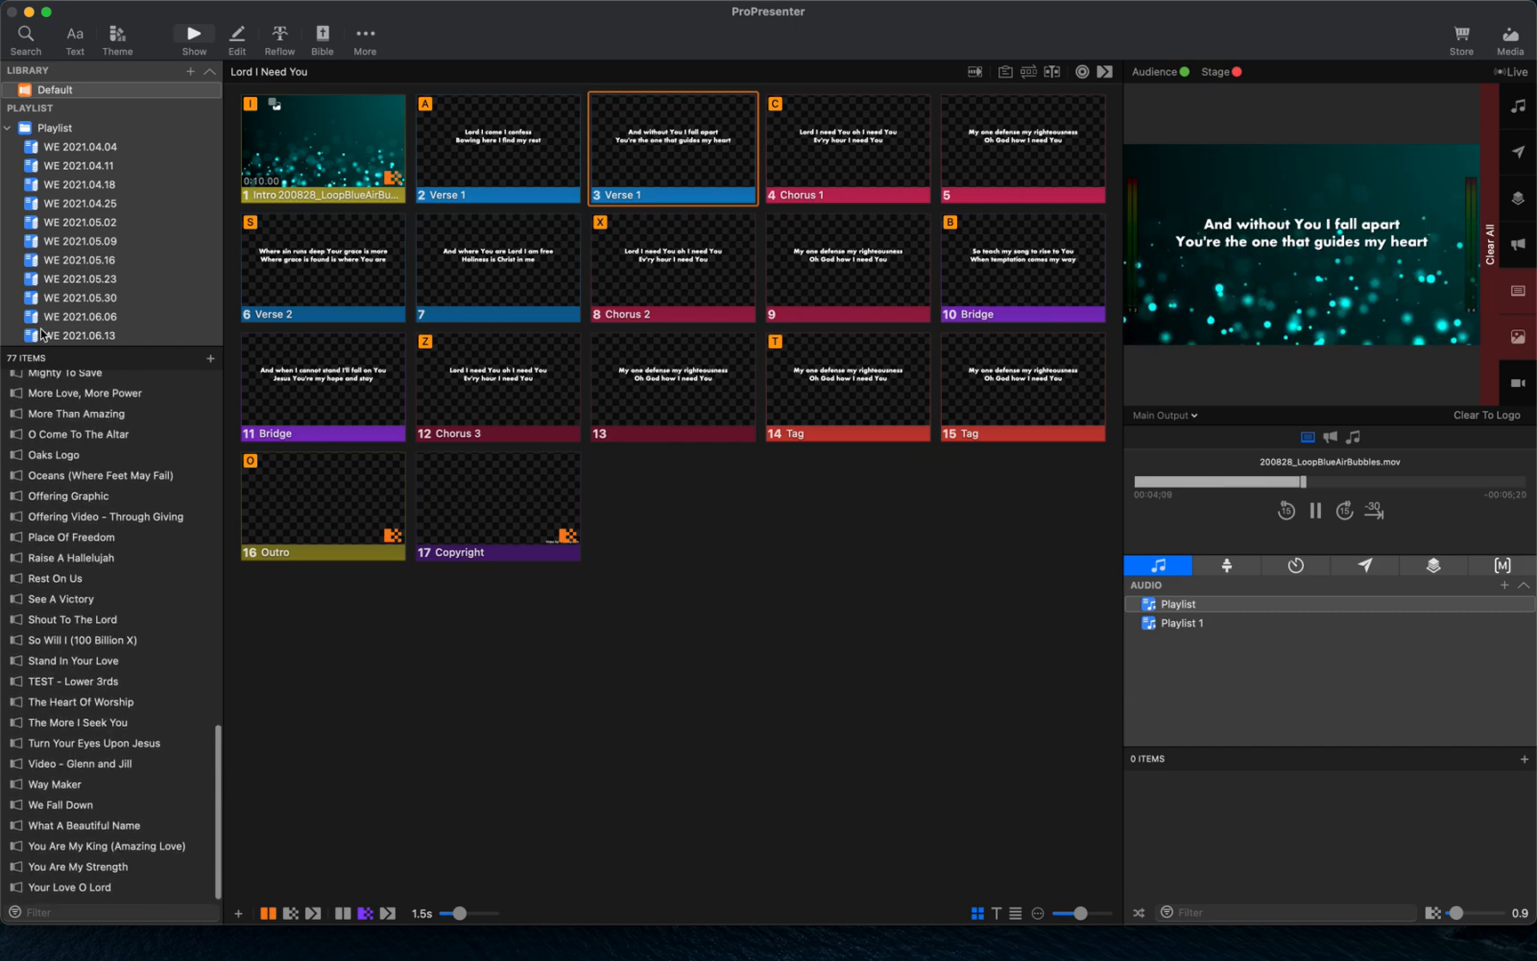
pyautogui.scroll(-8, 109, 305)
pyautogui.click(165, 337)
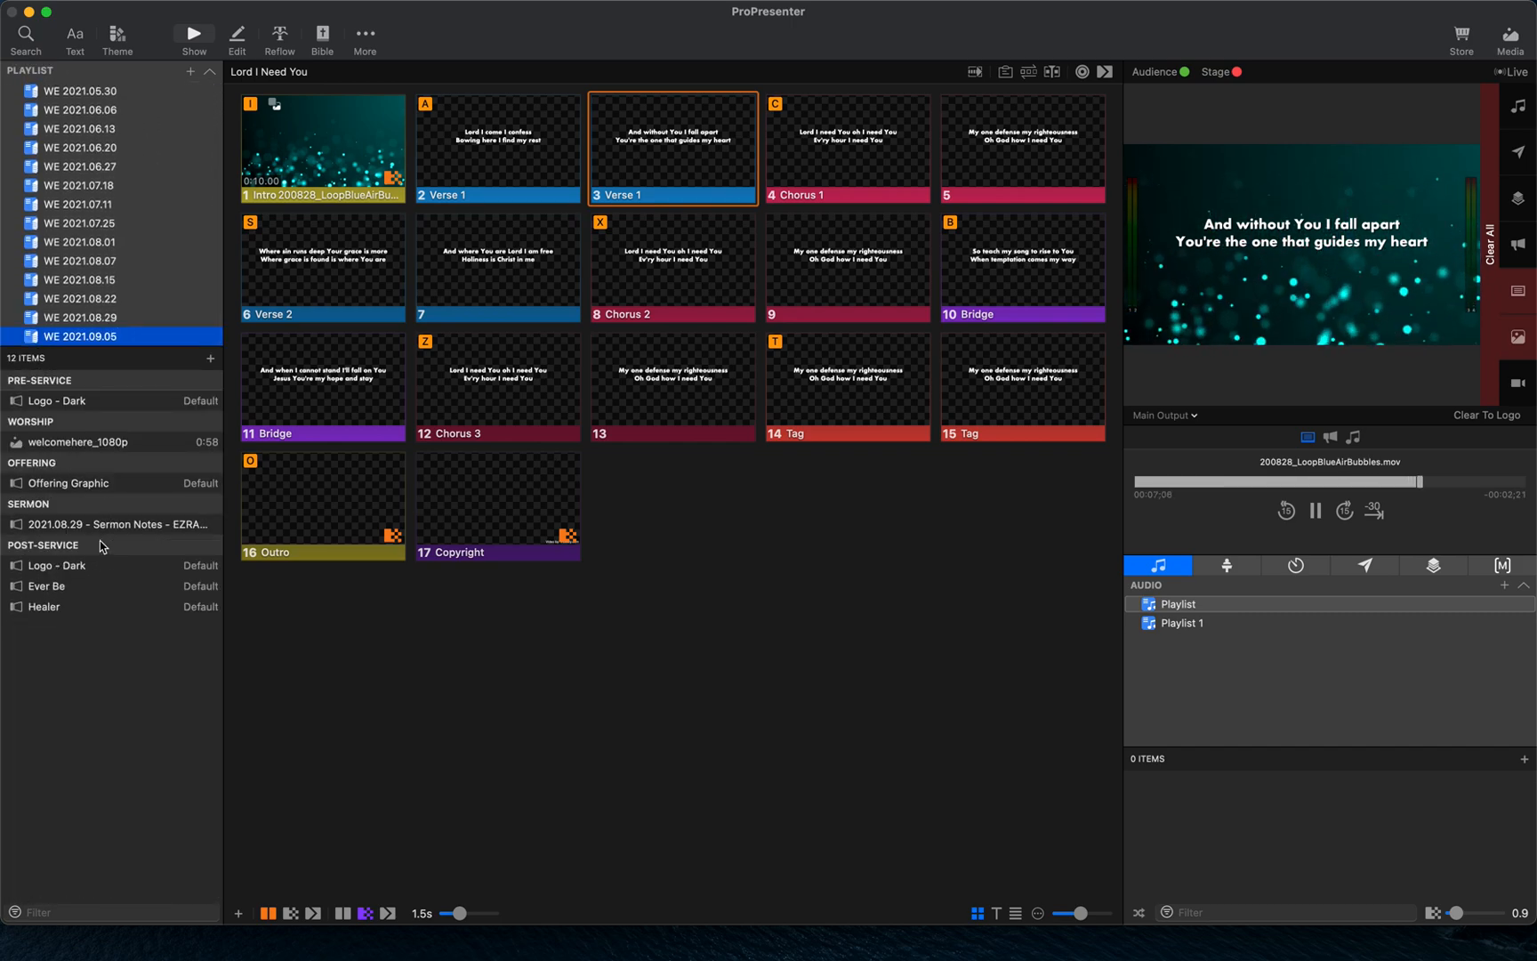
pyautogui.click(108, 587)
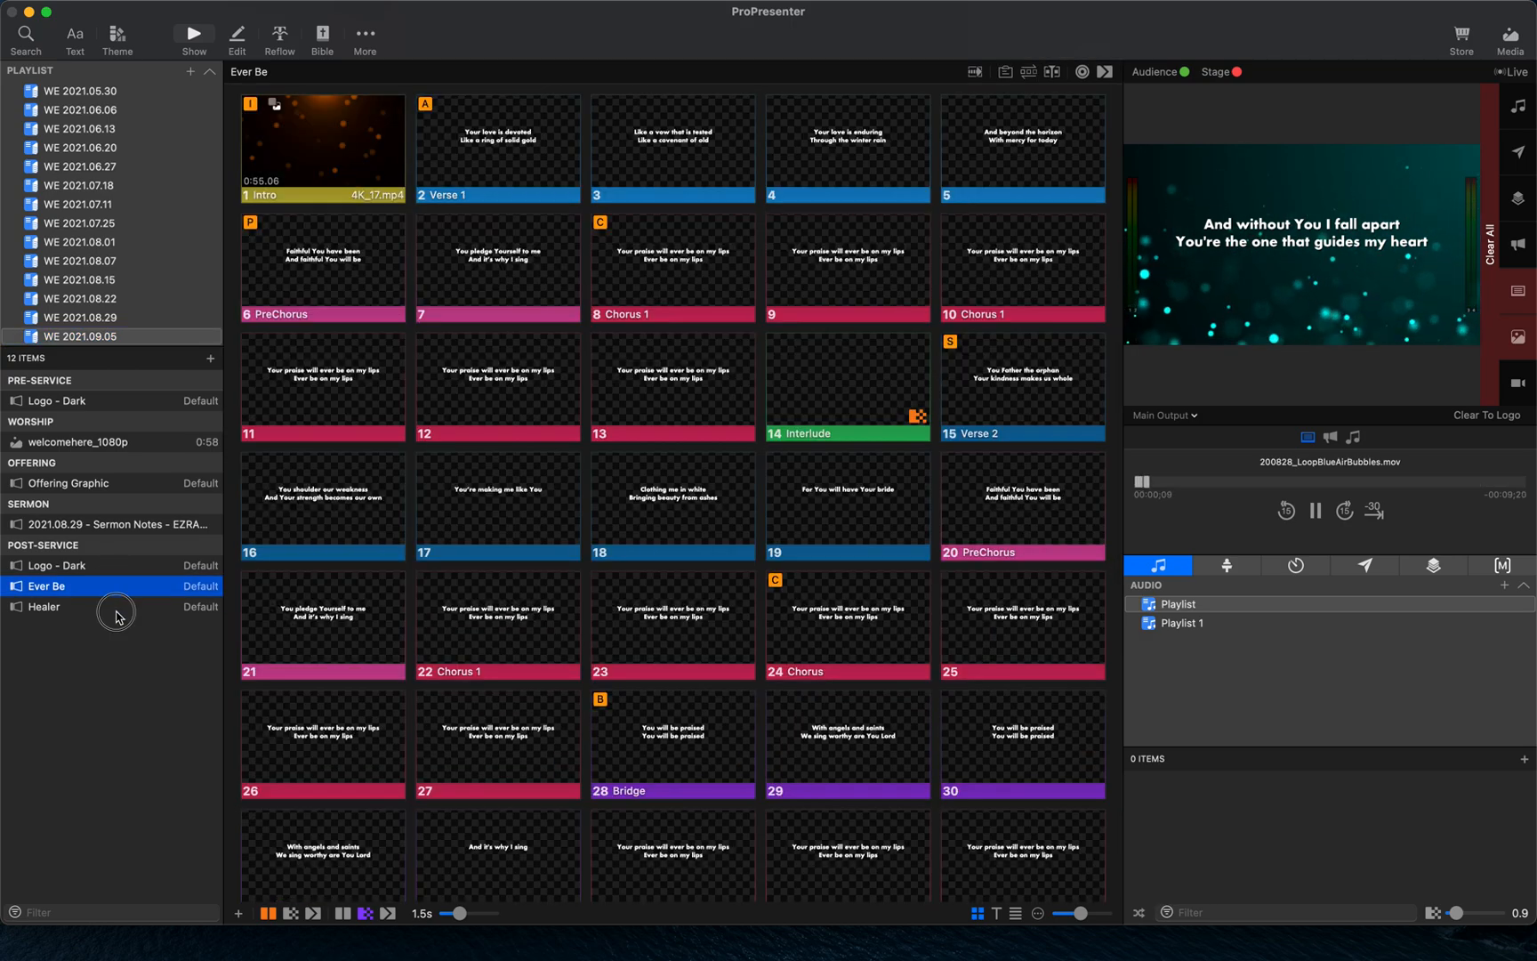
pyautogui.click(116, 607)
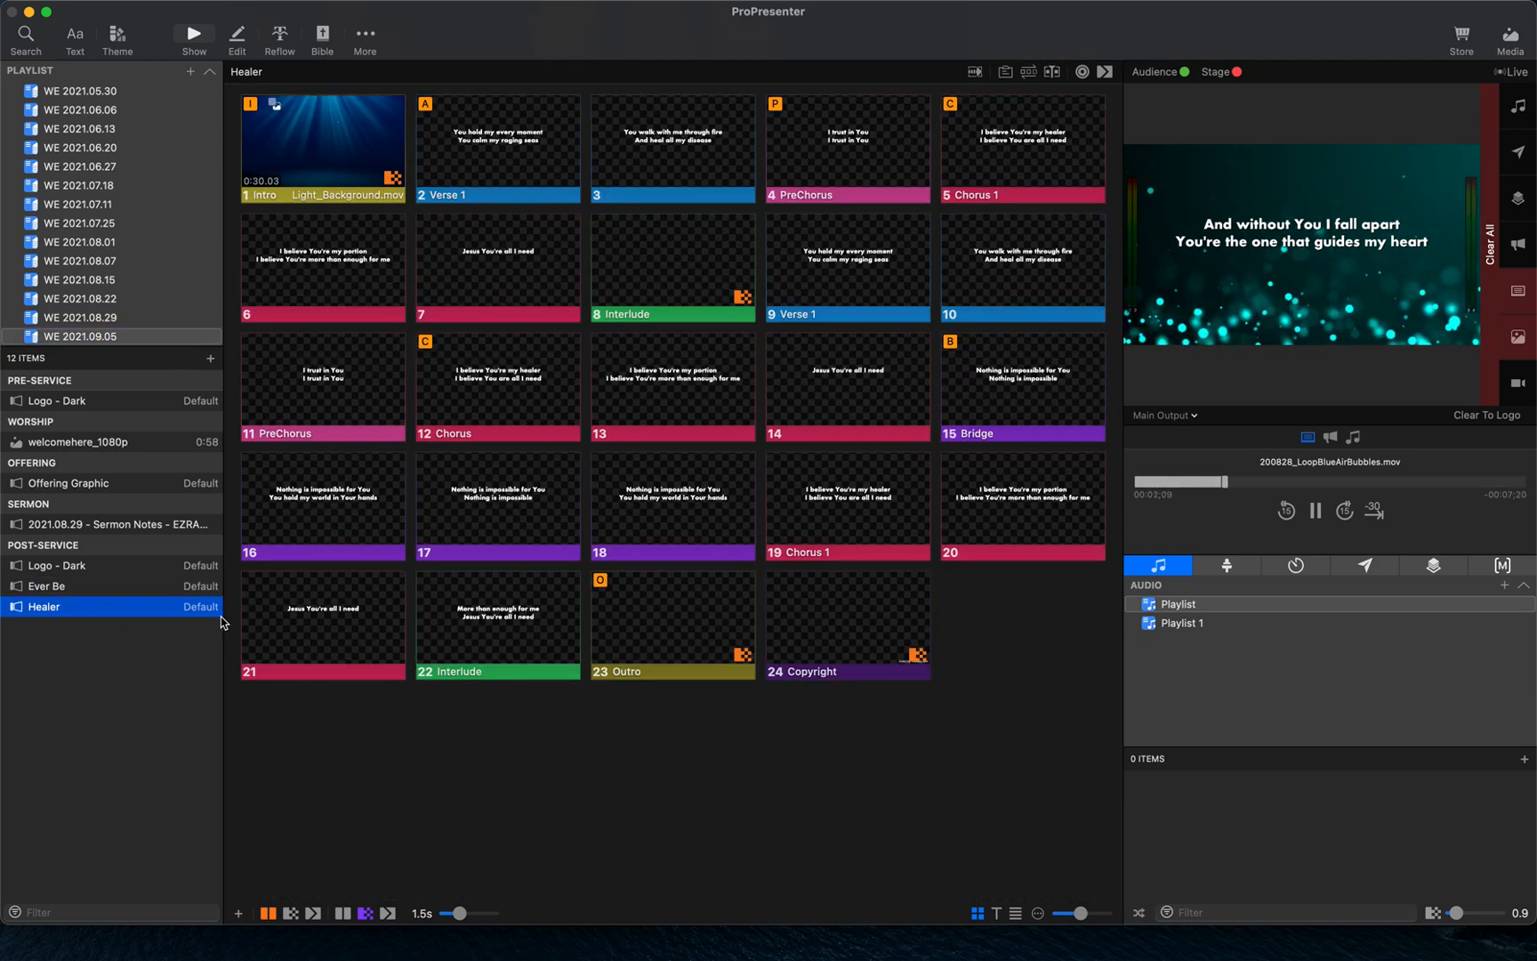
# - Move Ever Be and Healer from the Post-Service section into the Worship section of the playlist
pyautogui.click(105, 589)
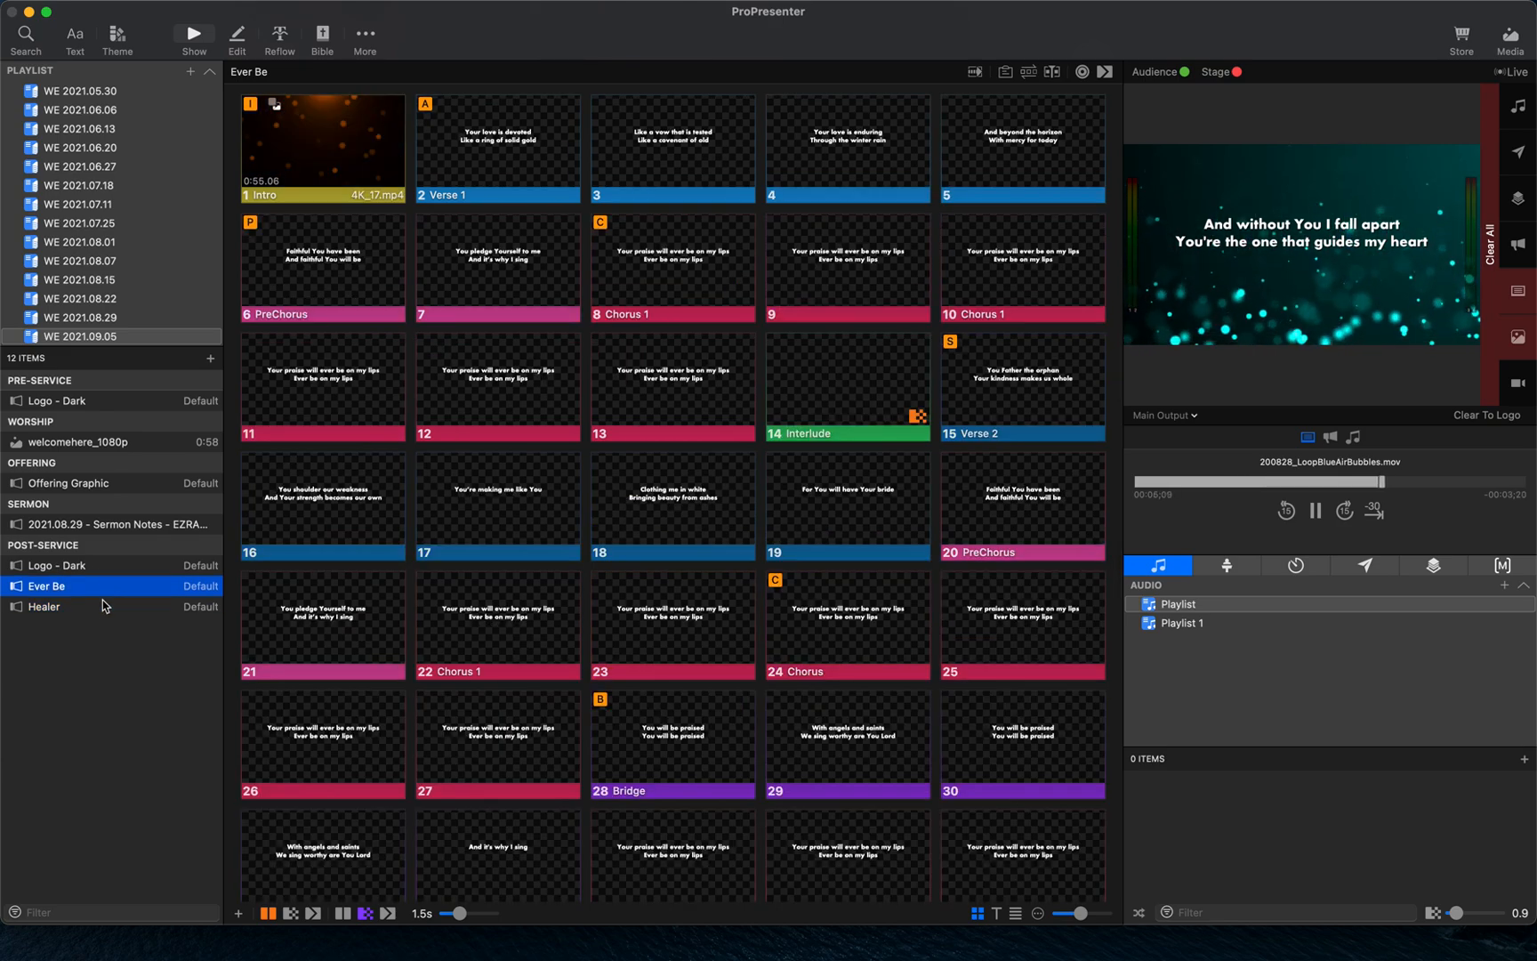
pyautogui.keyDown('shift'); pyautogui.click(105, 610); pyautogui.keyUp('shift')
pyautogui.moveTo(102, 609); pyautogui.dragTo(87, 455)
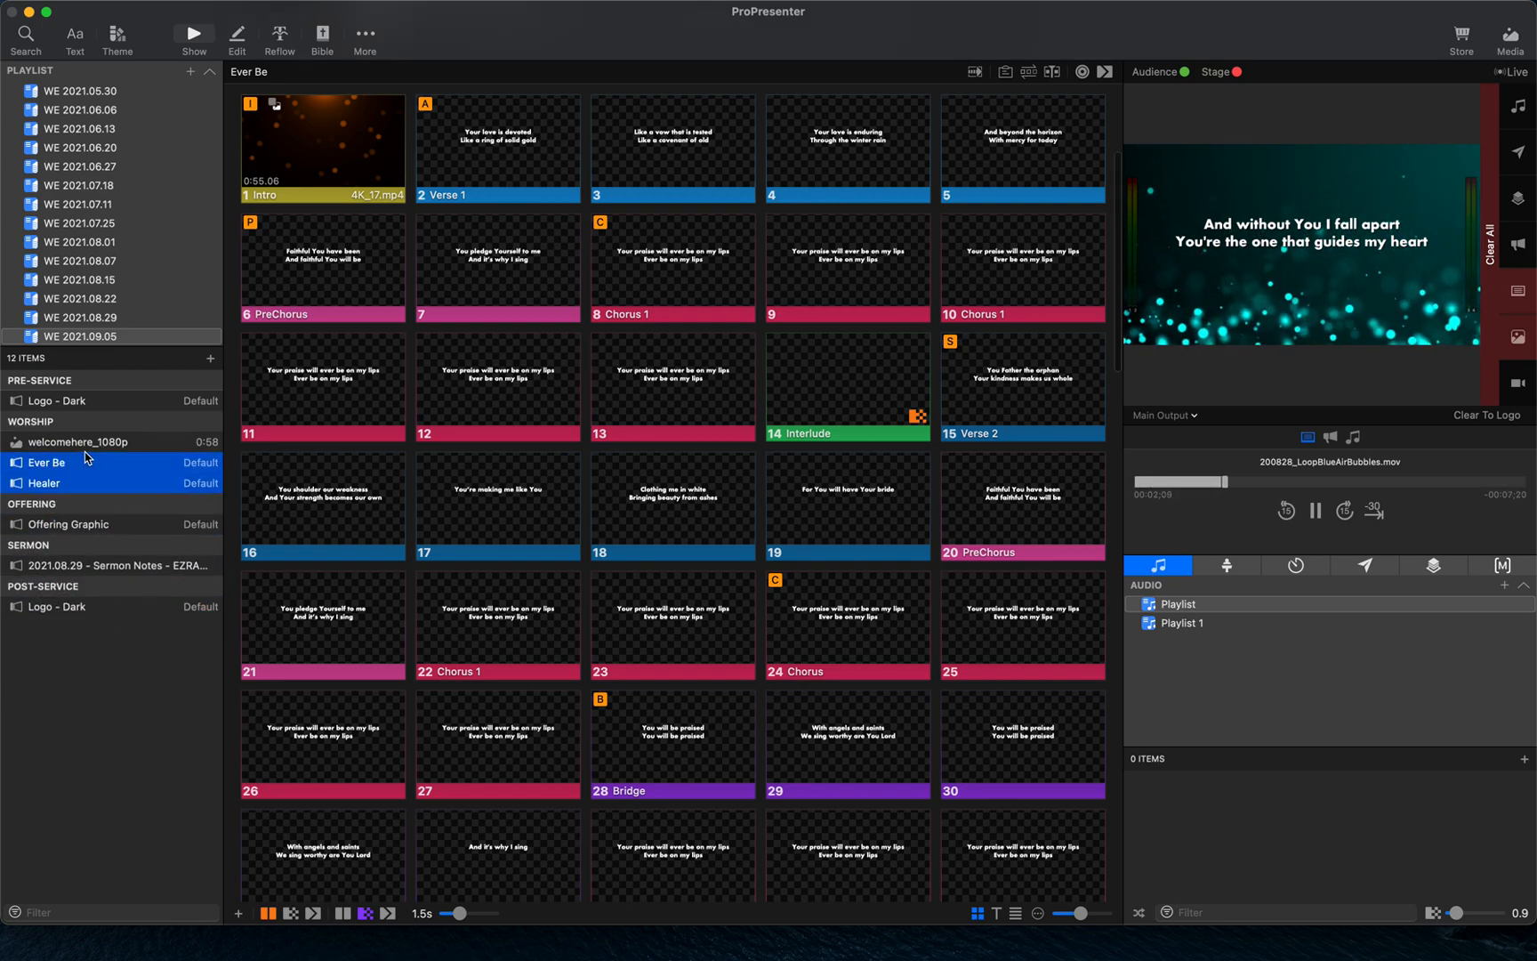
# - Open the 2021.08.29 sermon notes presentation and trigger its Audience Notes and Blank background slides
pyautogui.click(132, 567)
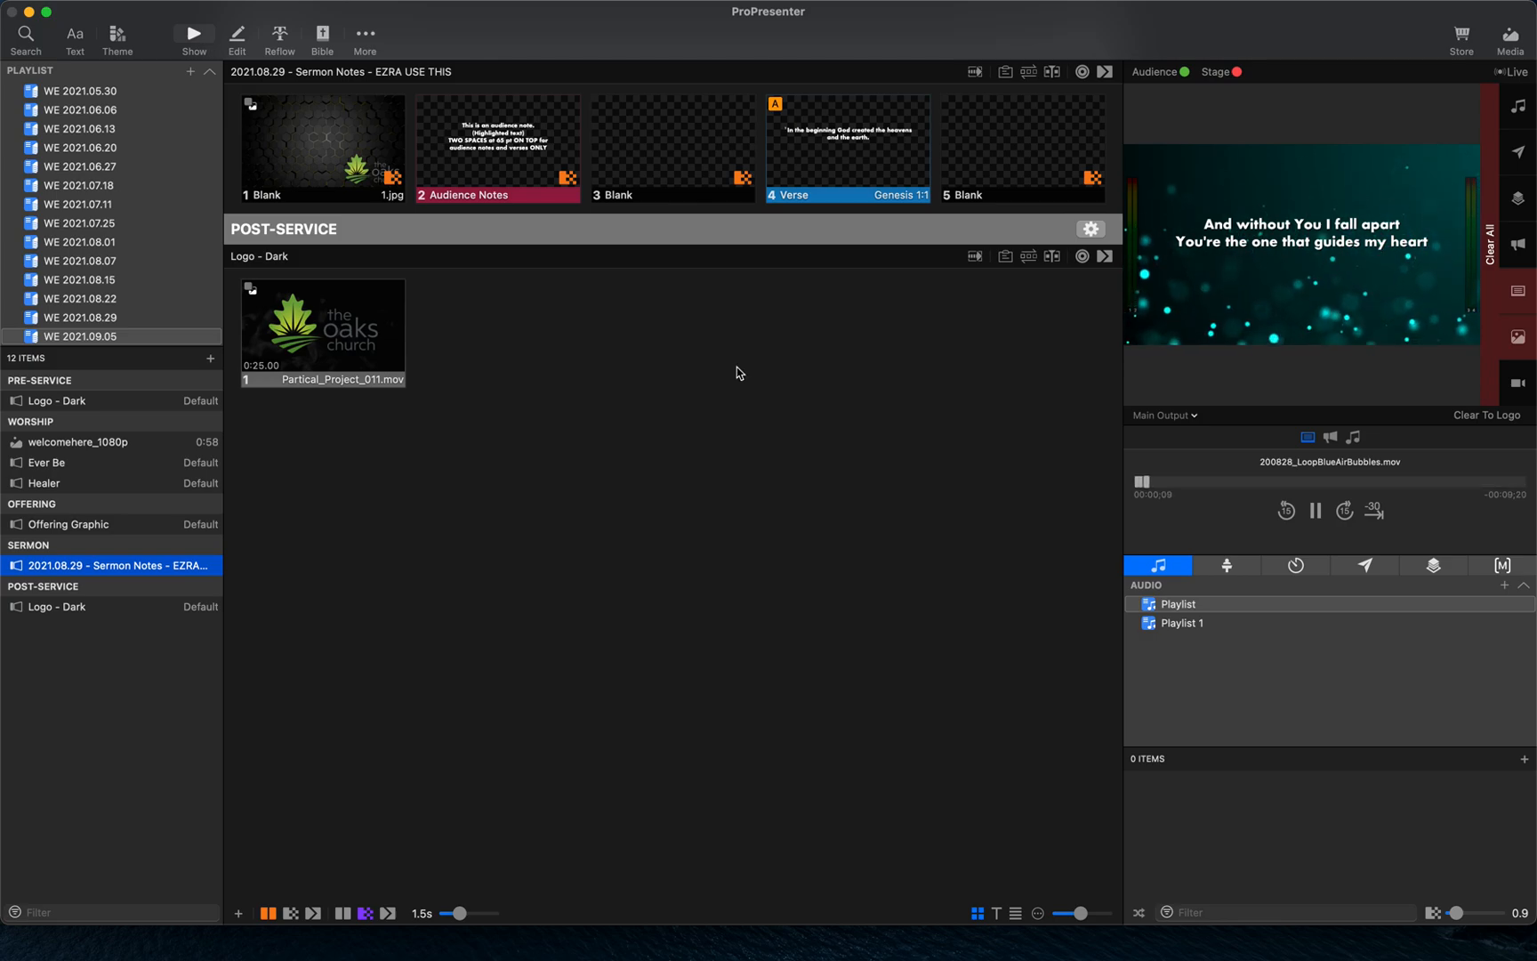
pyautogui.click(500, 175)
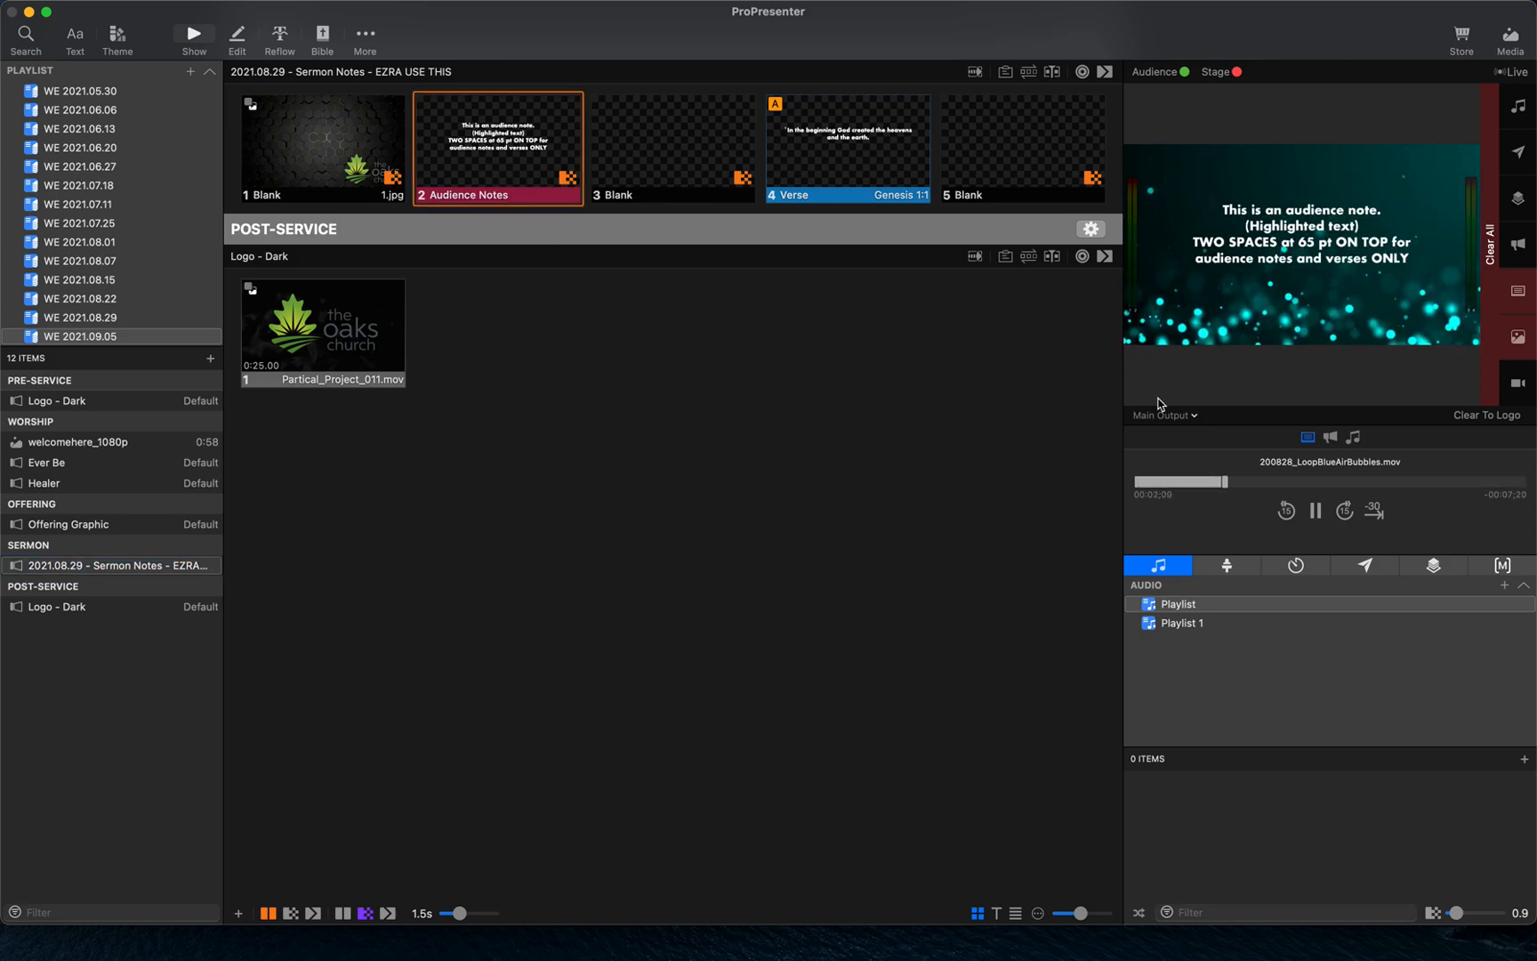
pyautogui.click(300, 155)
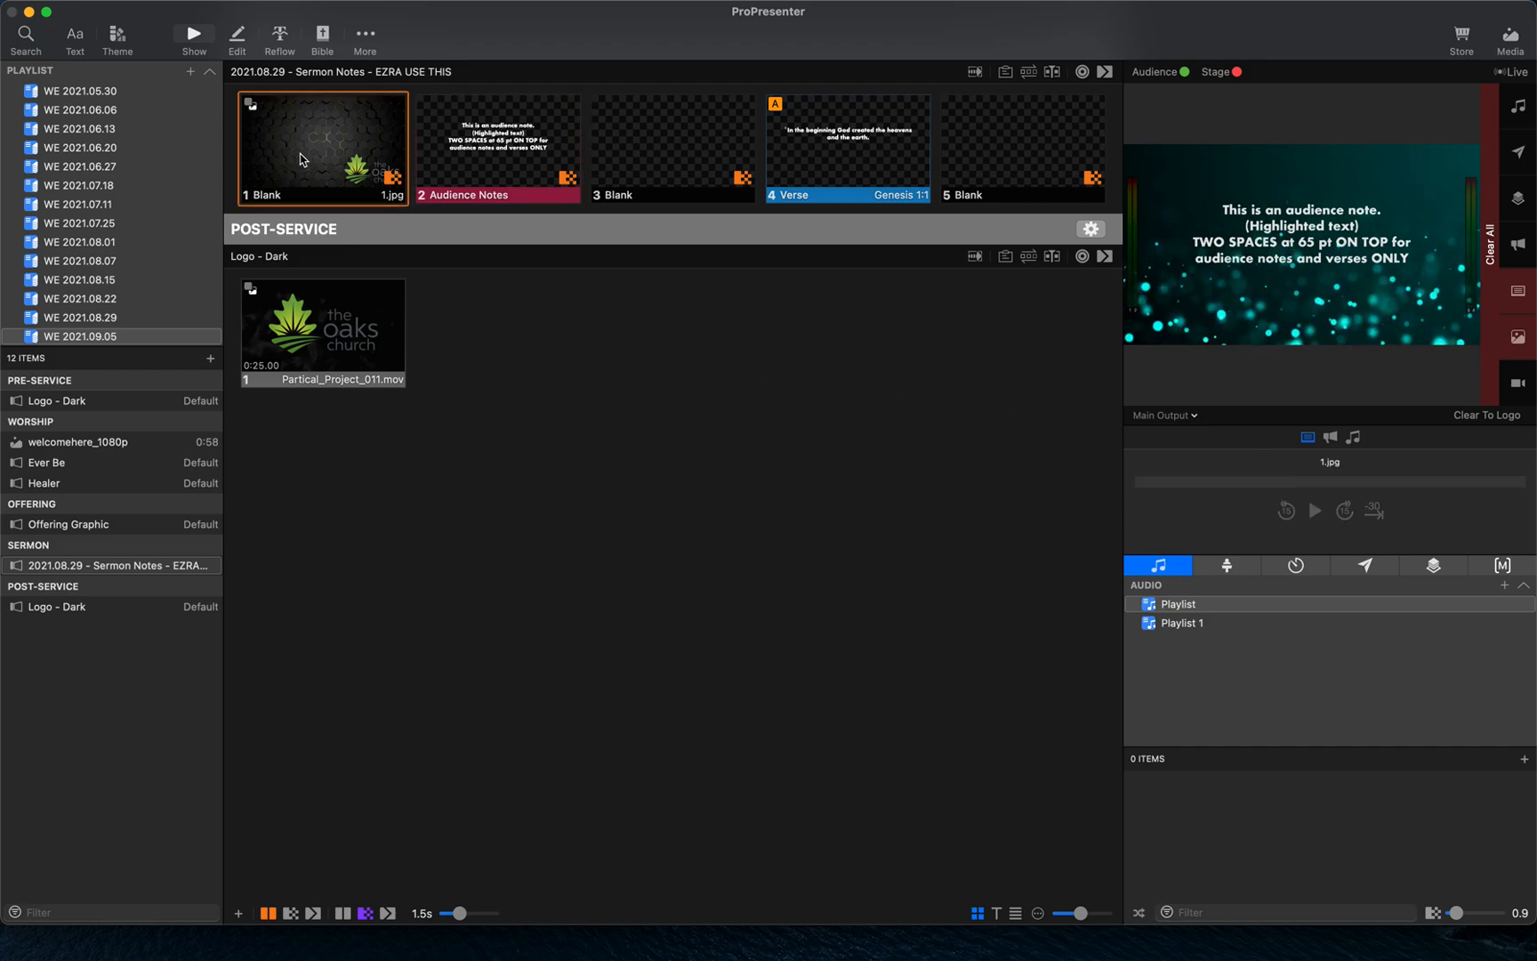
pyautogui.click(517, 136)
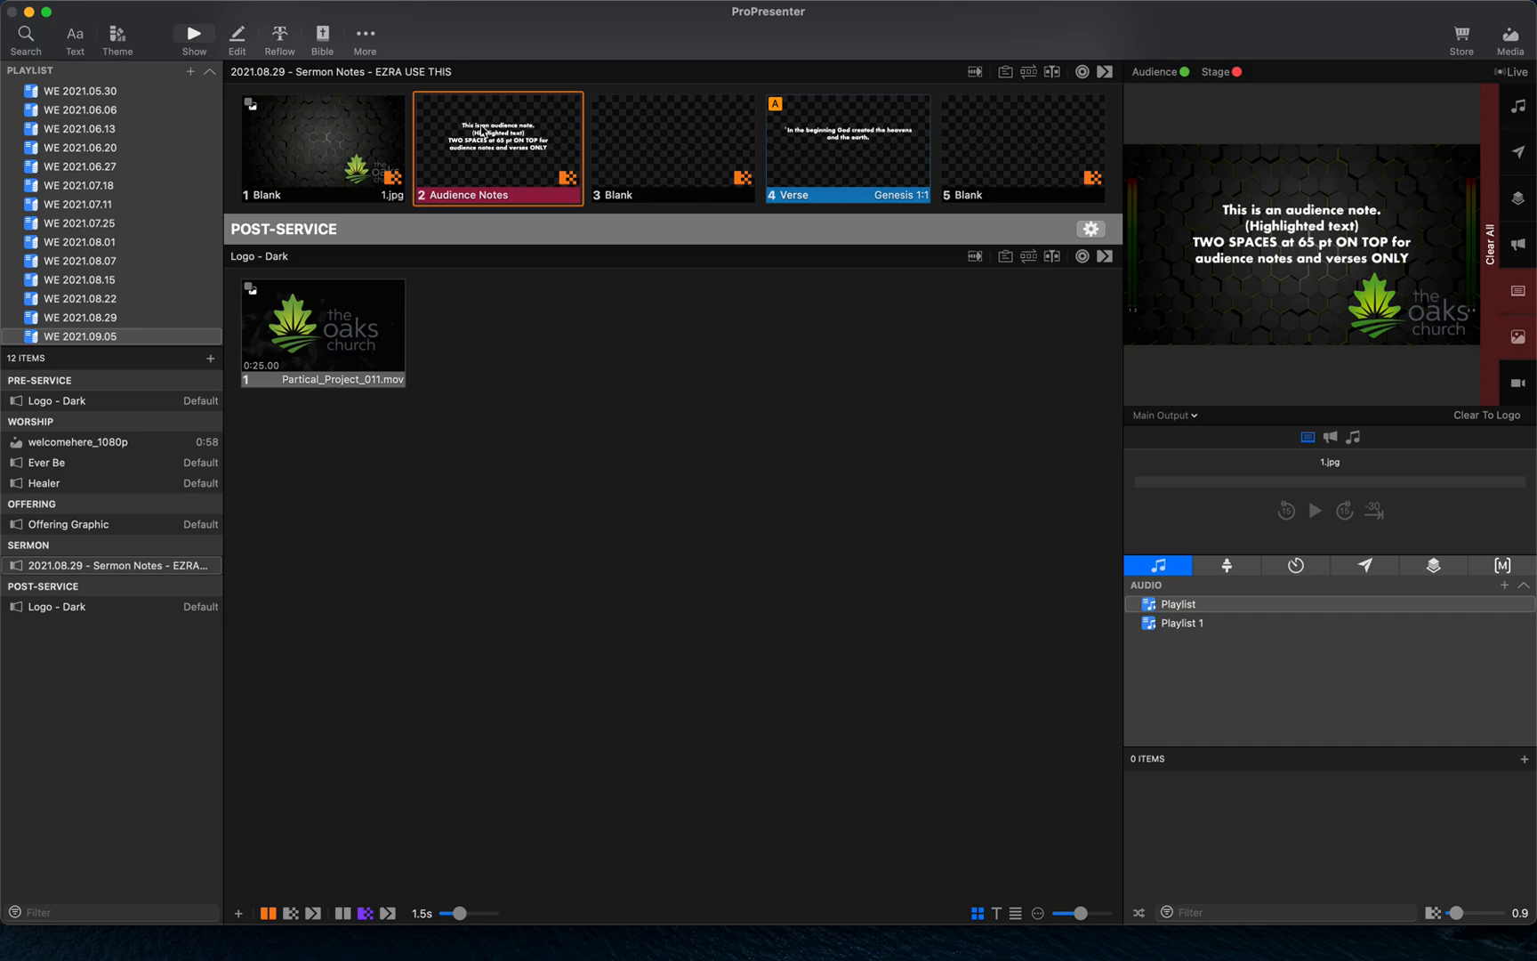
# - Delete the last two lines of the Audience Notes slide text in the editor, then undo the deletion
pyautogui.click(237, 39)
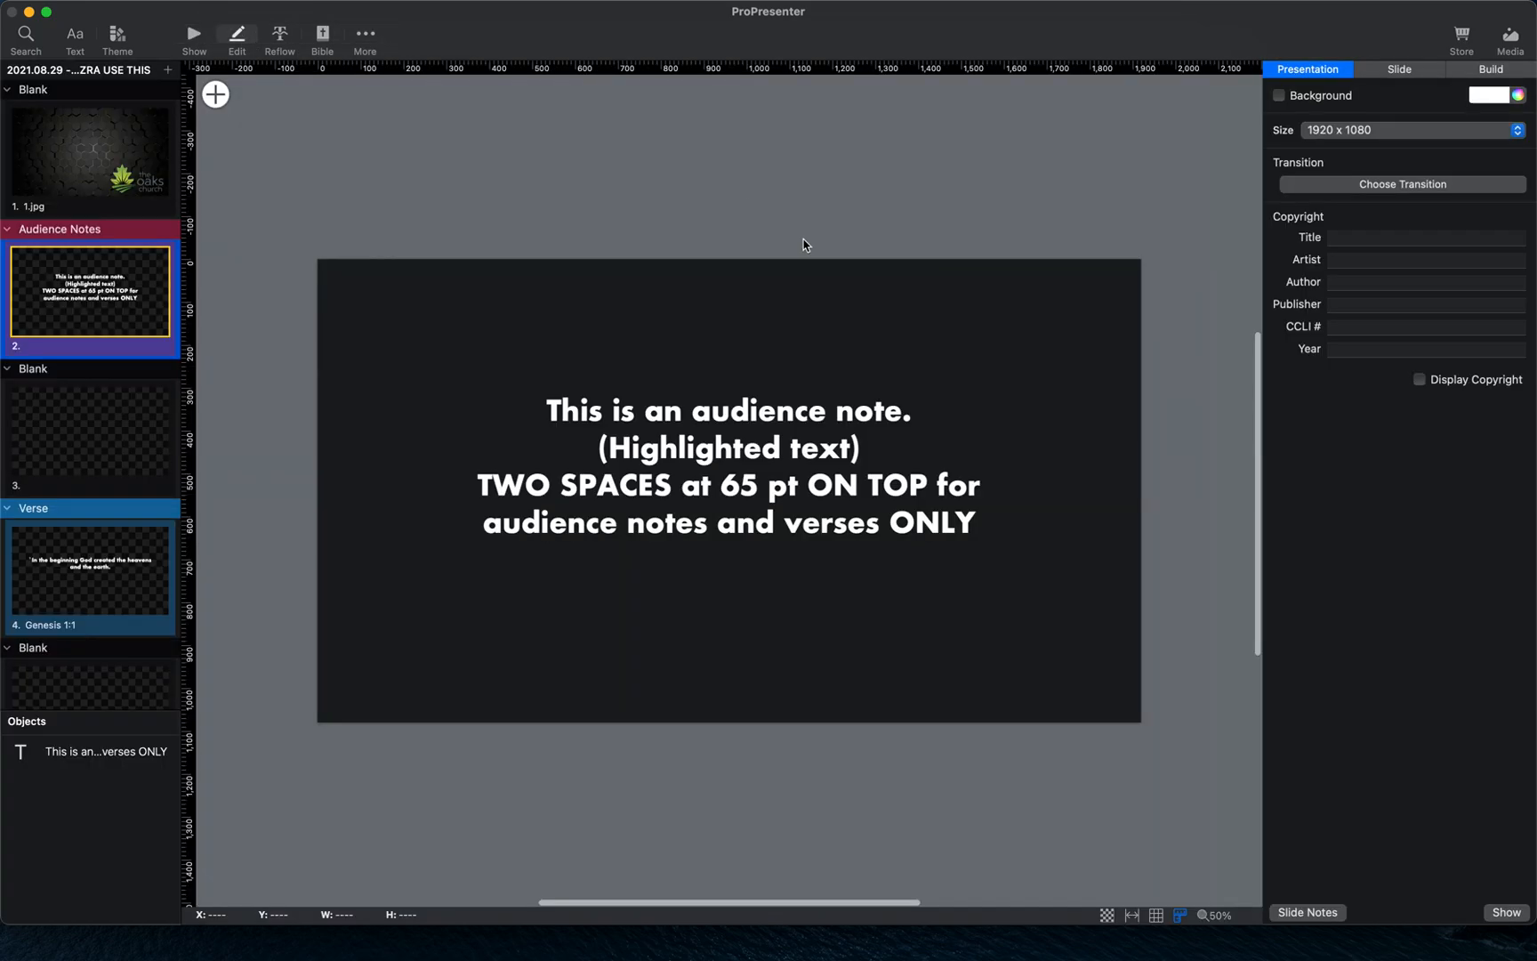
pyautogui.click(773, 470)
pyautogui.click(773, 469)
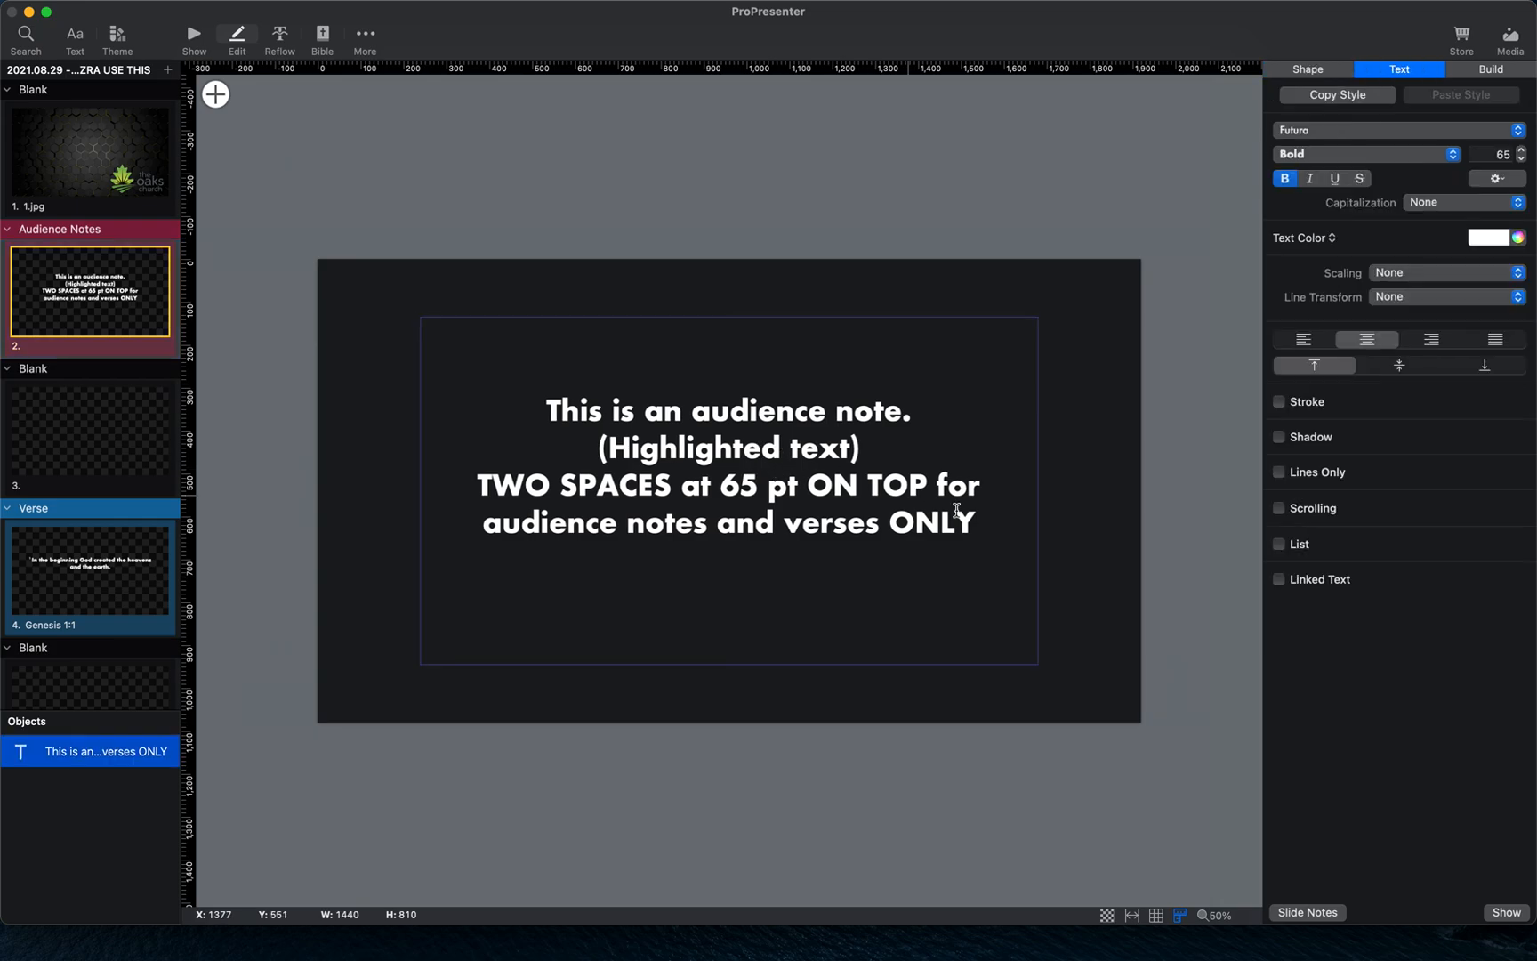
pyautogui.click(982, 521)
pyautogui.moveTo(983, 521); pyautogui.dragTo(498, 411)
pyautogui.click(761, 452)
pyautogui.moveTo(993, 522); pyautogui.dragTo(434, 499)
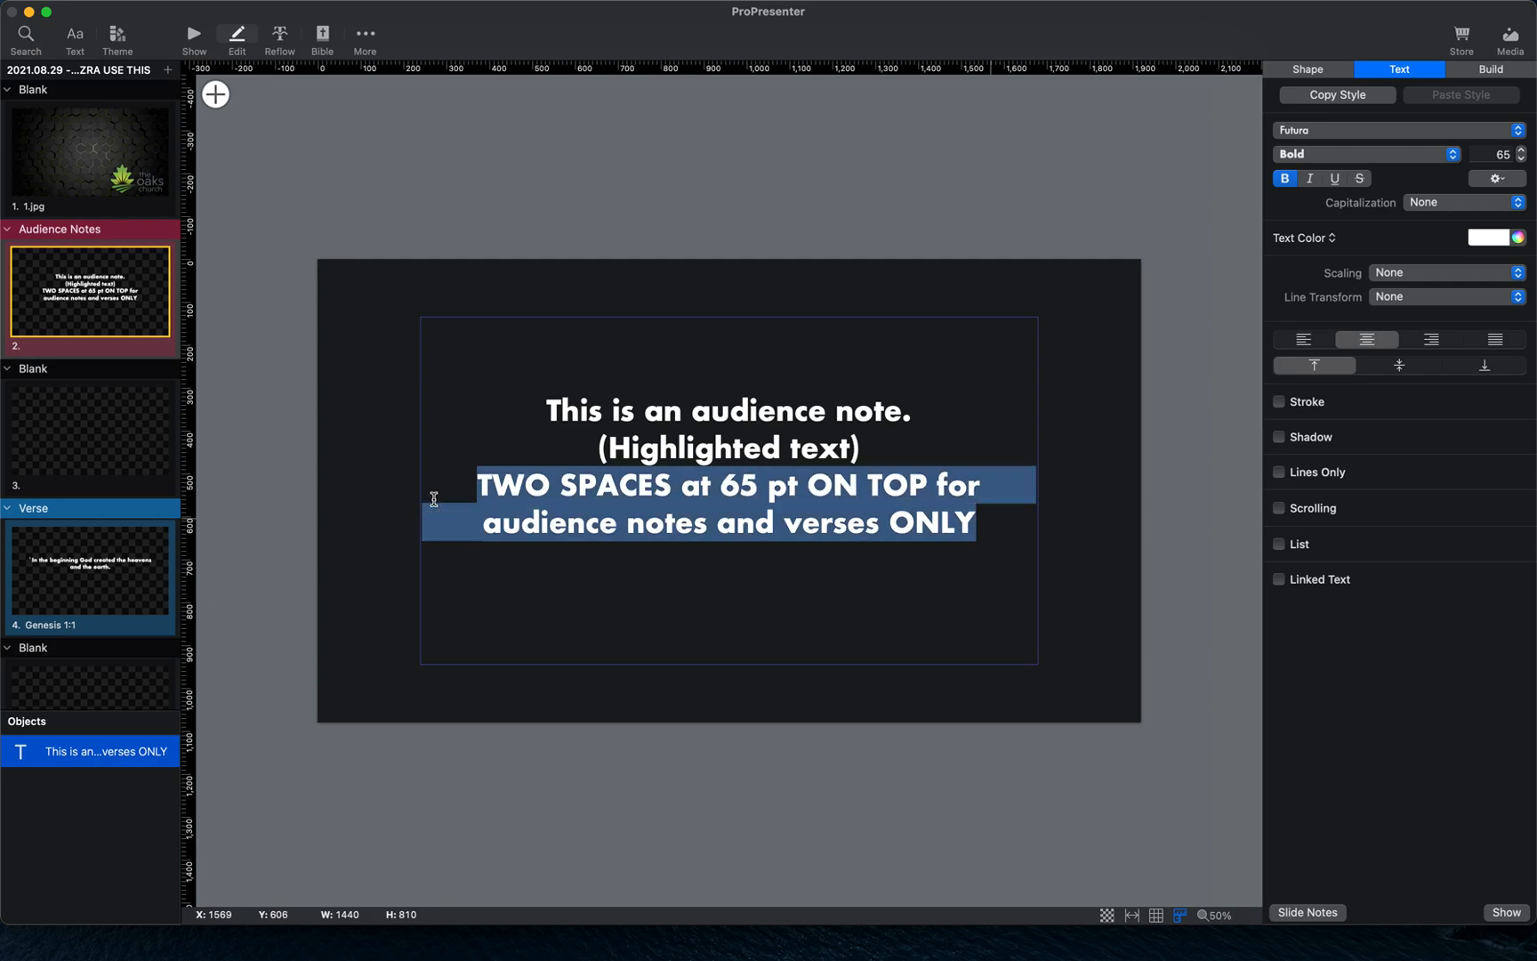
pyautogui.press('BackSpace')
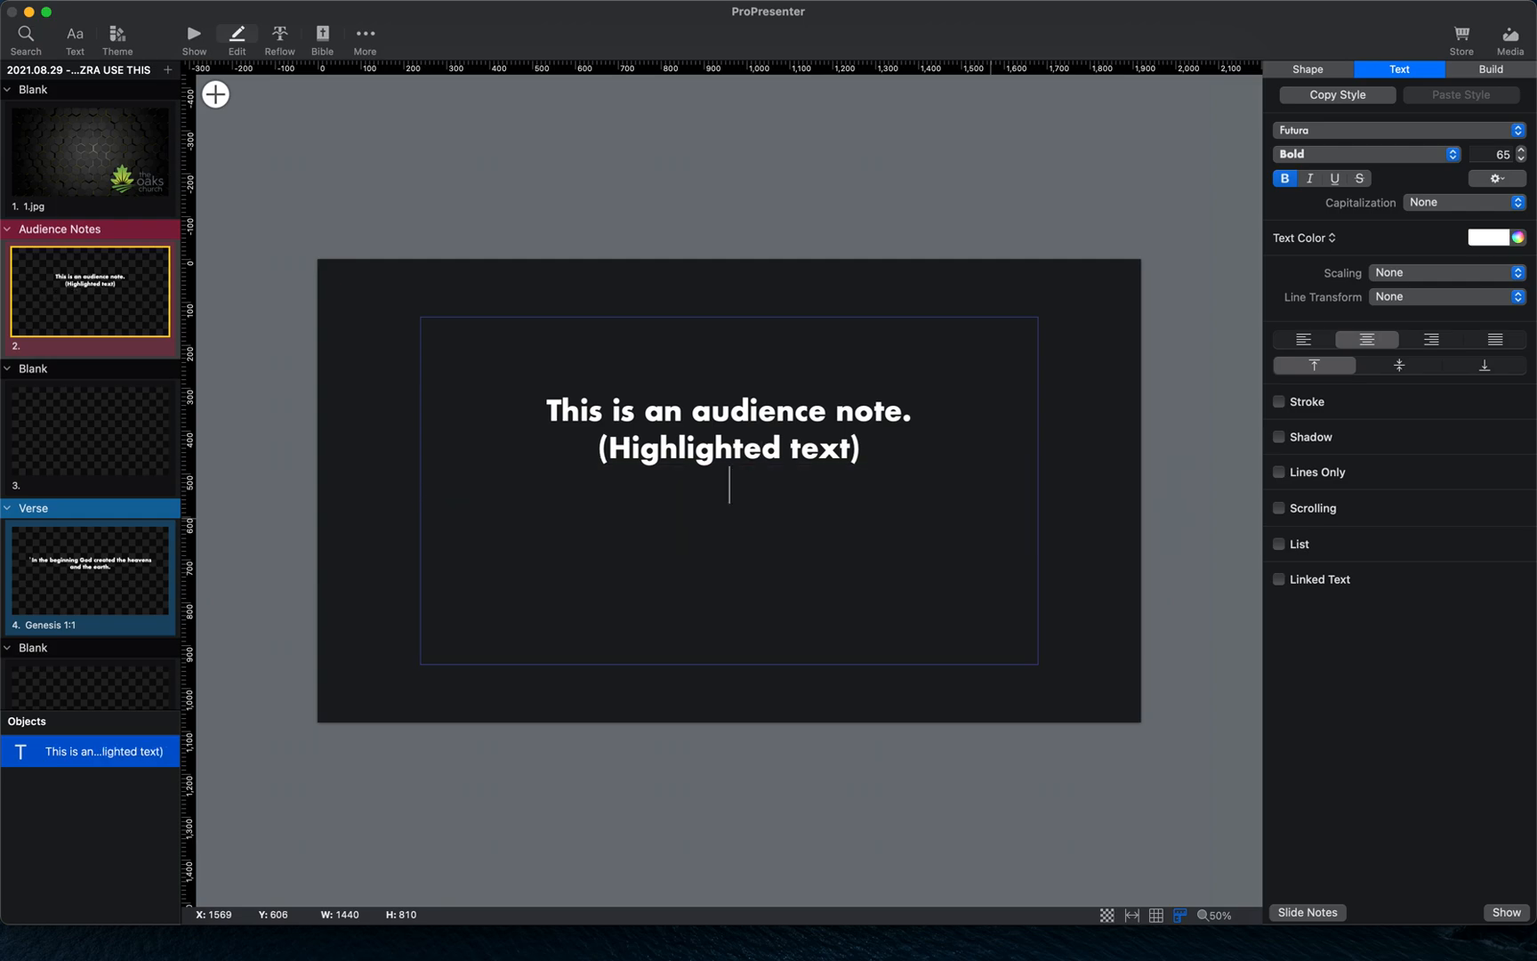
pyautogui.press('super+z')
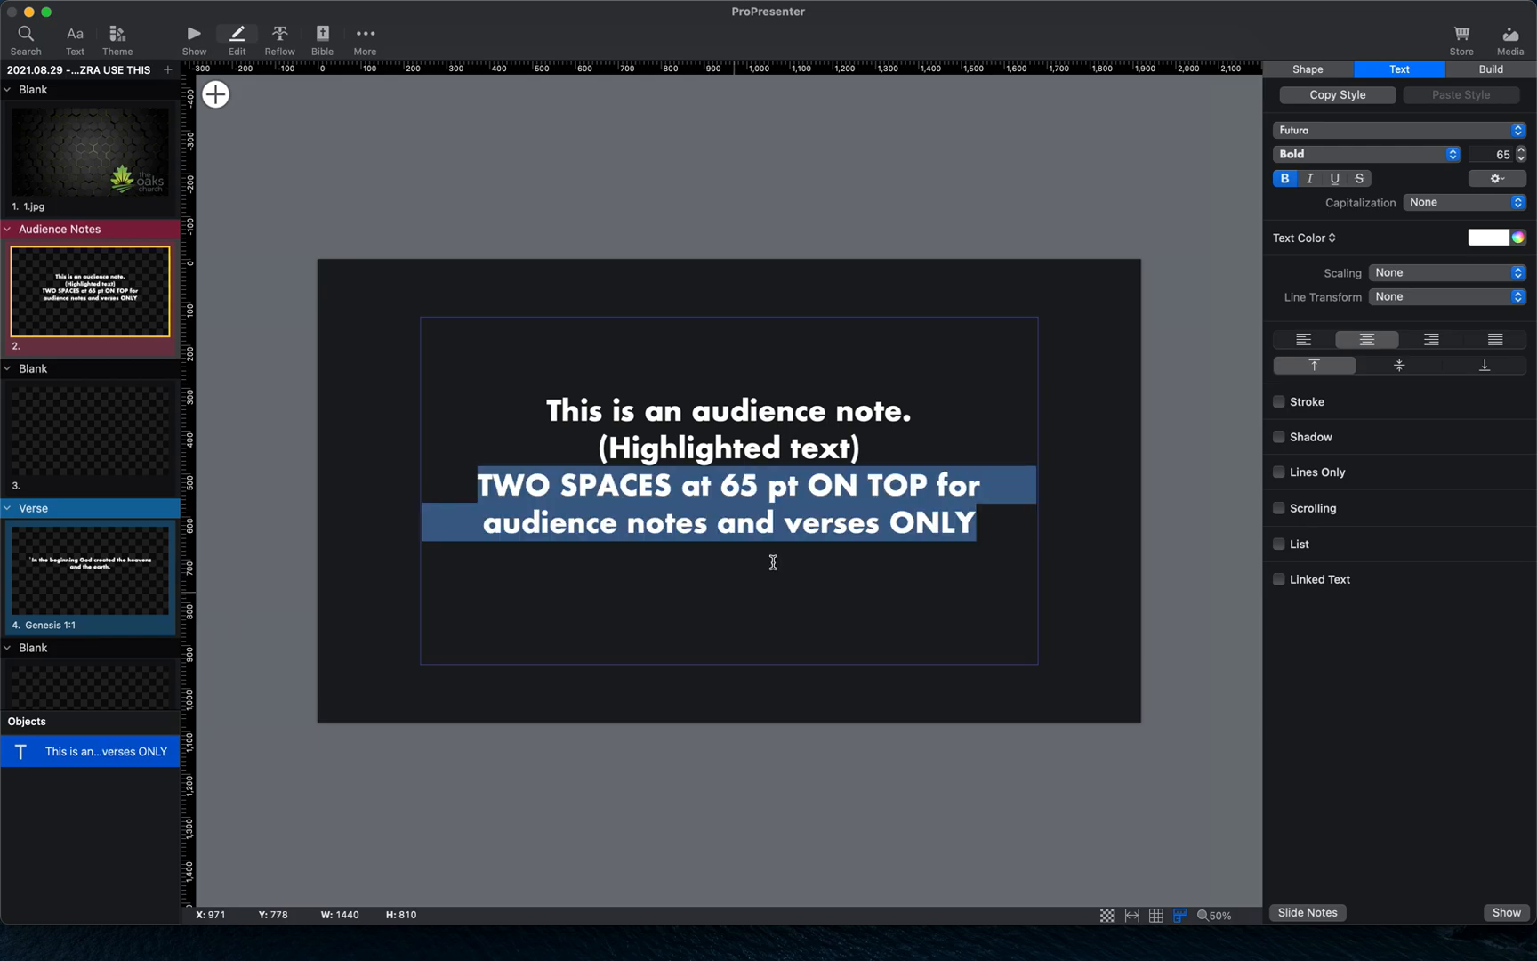
pyautogui.click(982, 522)
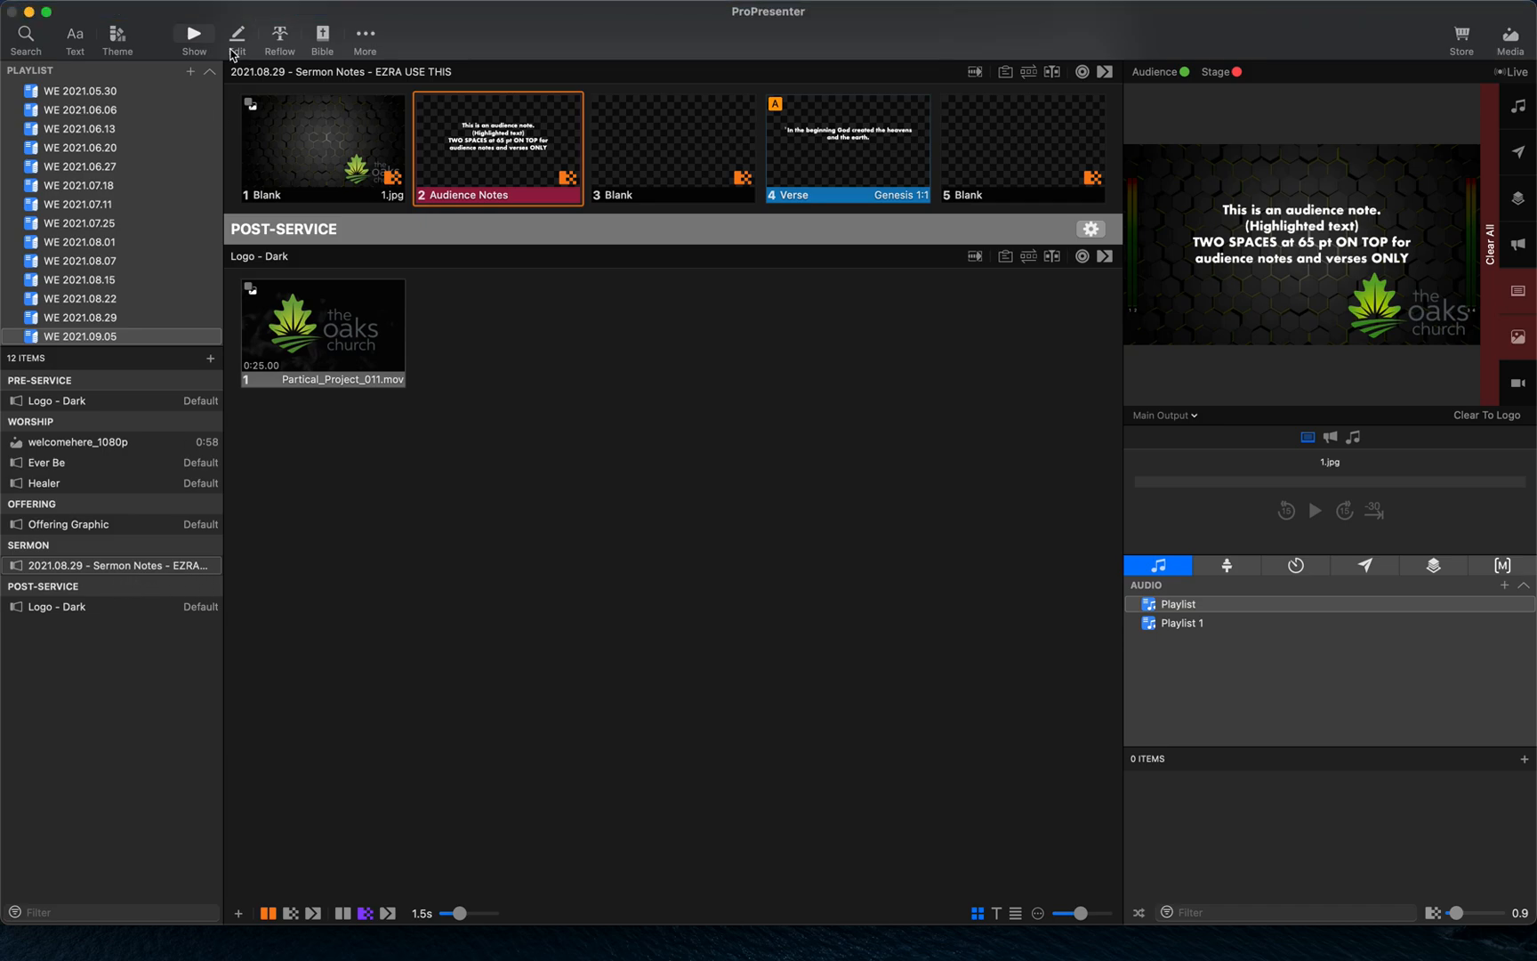
# - Look up Genesis 1:2 in the Bible panel and trigger its verse slide
pyautogui.click(322, 39)
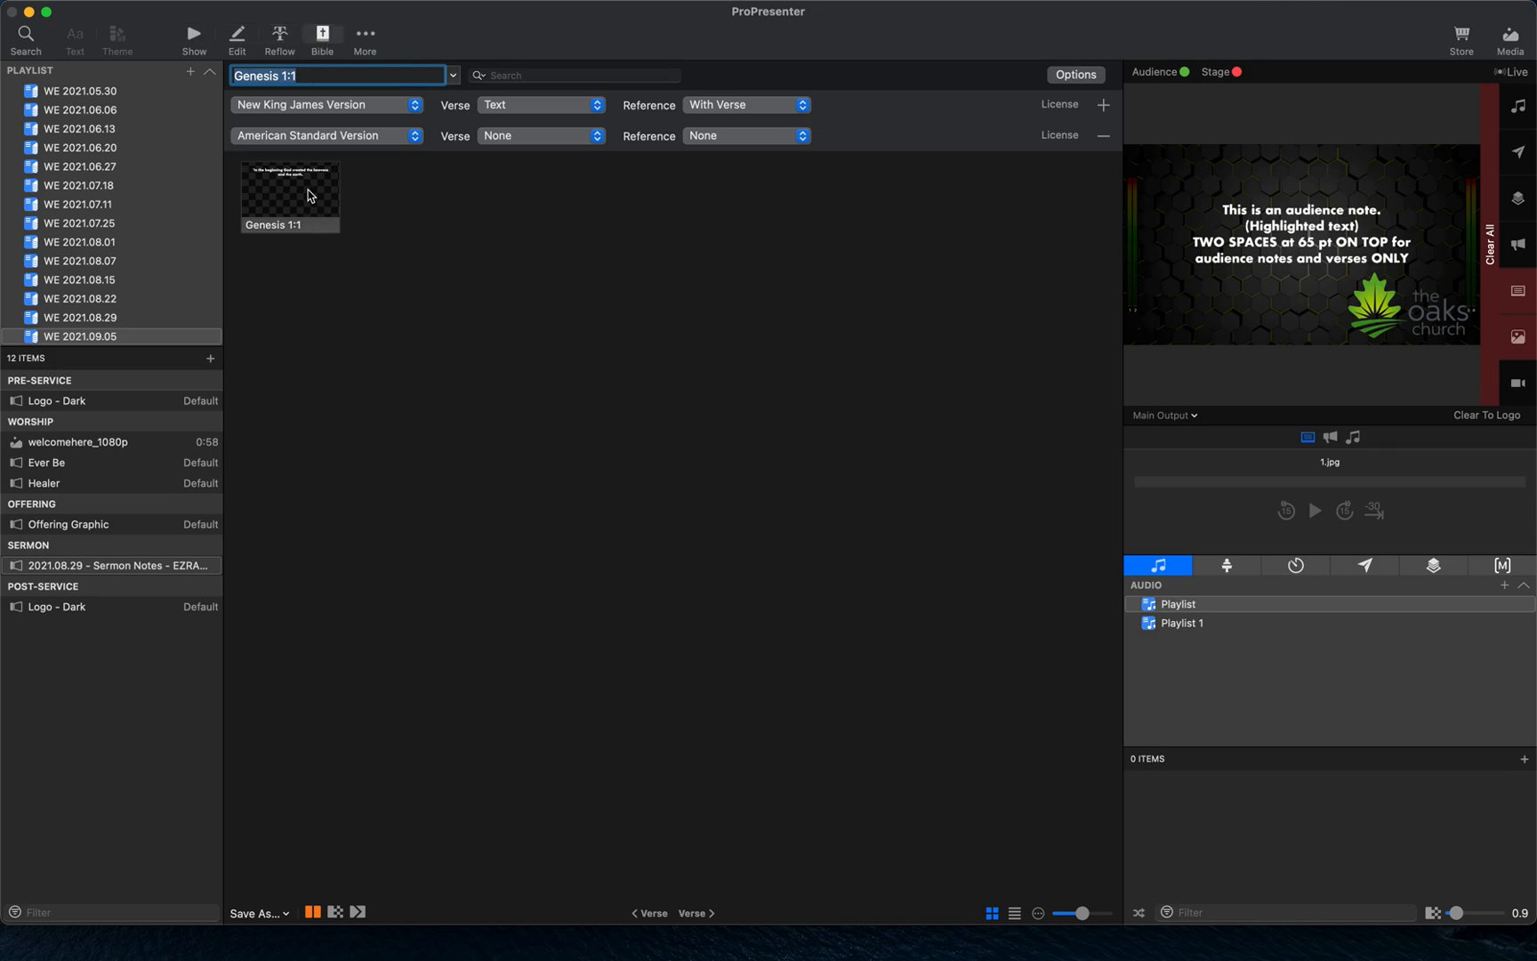
pyautogui.click(349, 75)
pyautogui.press('BackSpace')
pyautogui.press('Return')
pyautogui.click(300, 198)
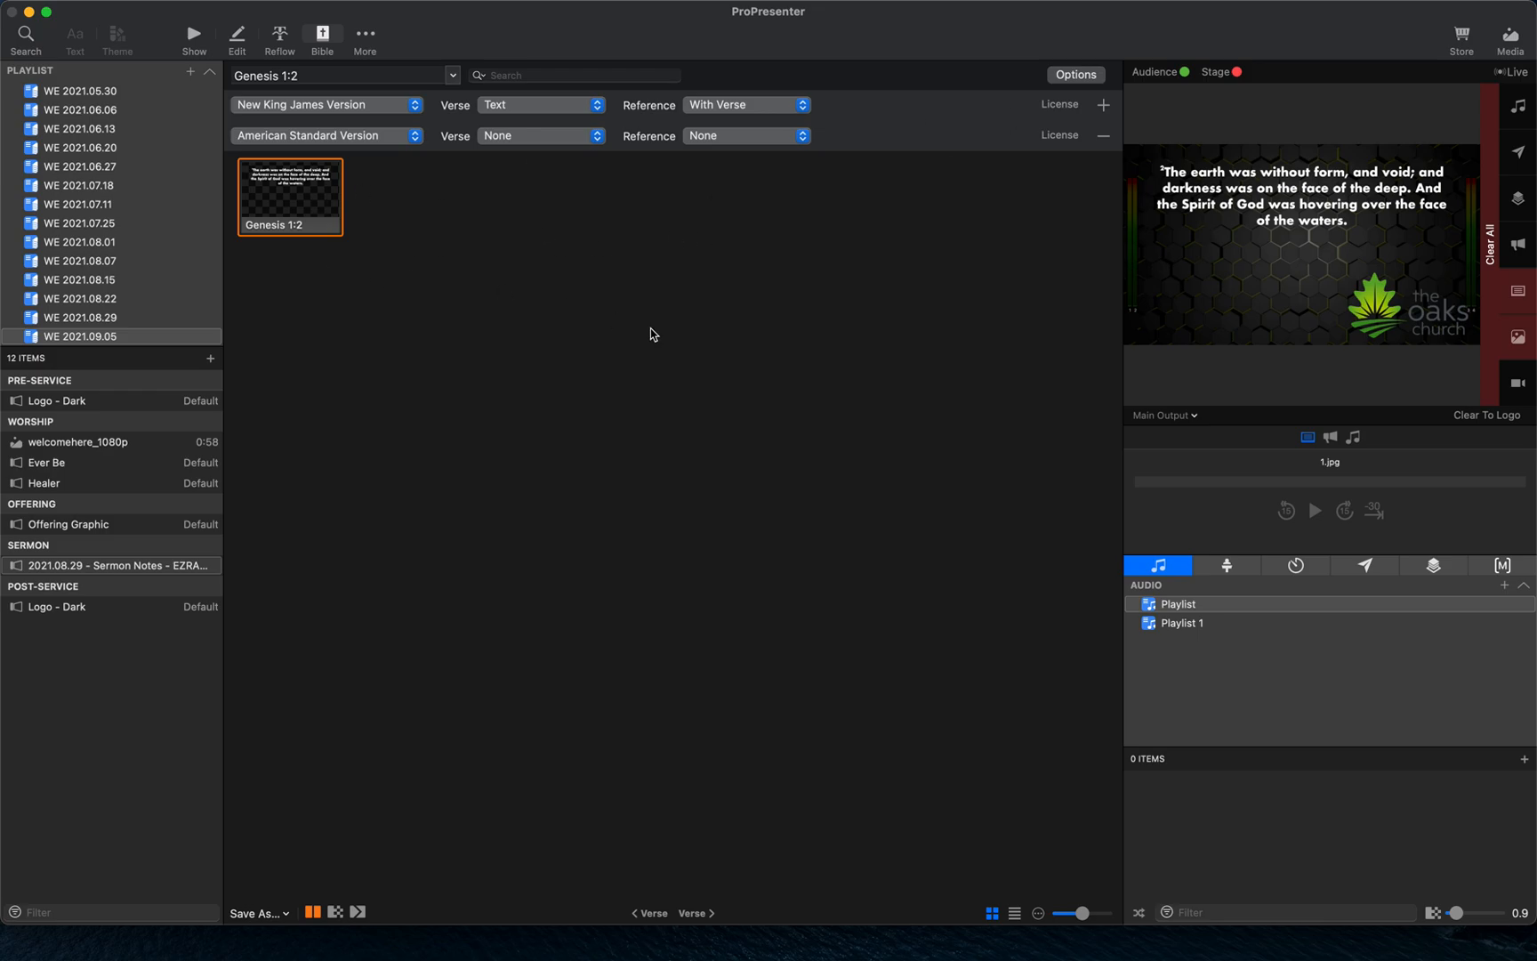
# - Copy the Genesis 1:2 slide into the selected sermon notes presentation and open that presentation
pyautogui.click(270, 925)
pyautogui.click(276, 916)
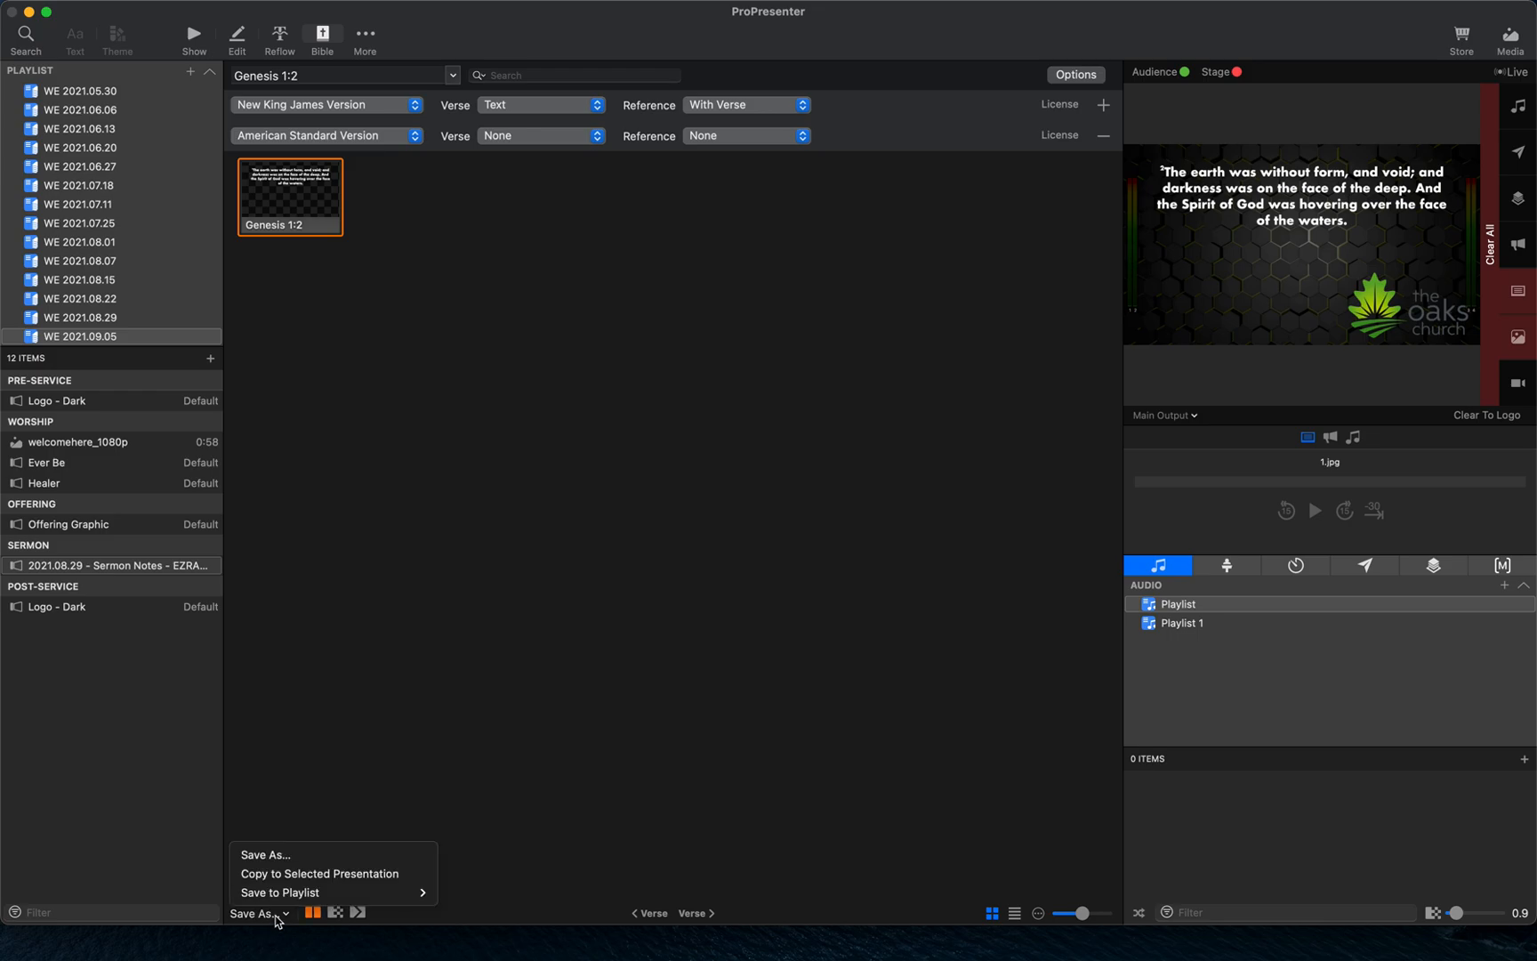
pyautogui.click(303, 875)
pyautogui.click(132, 566)
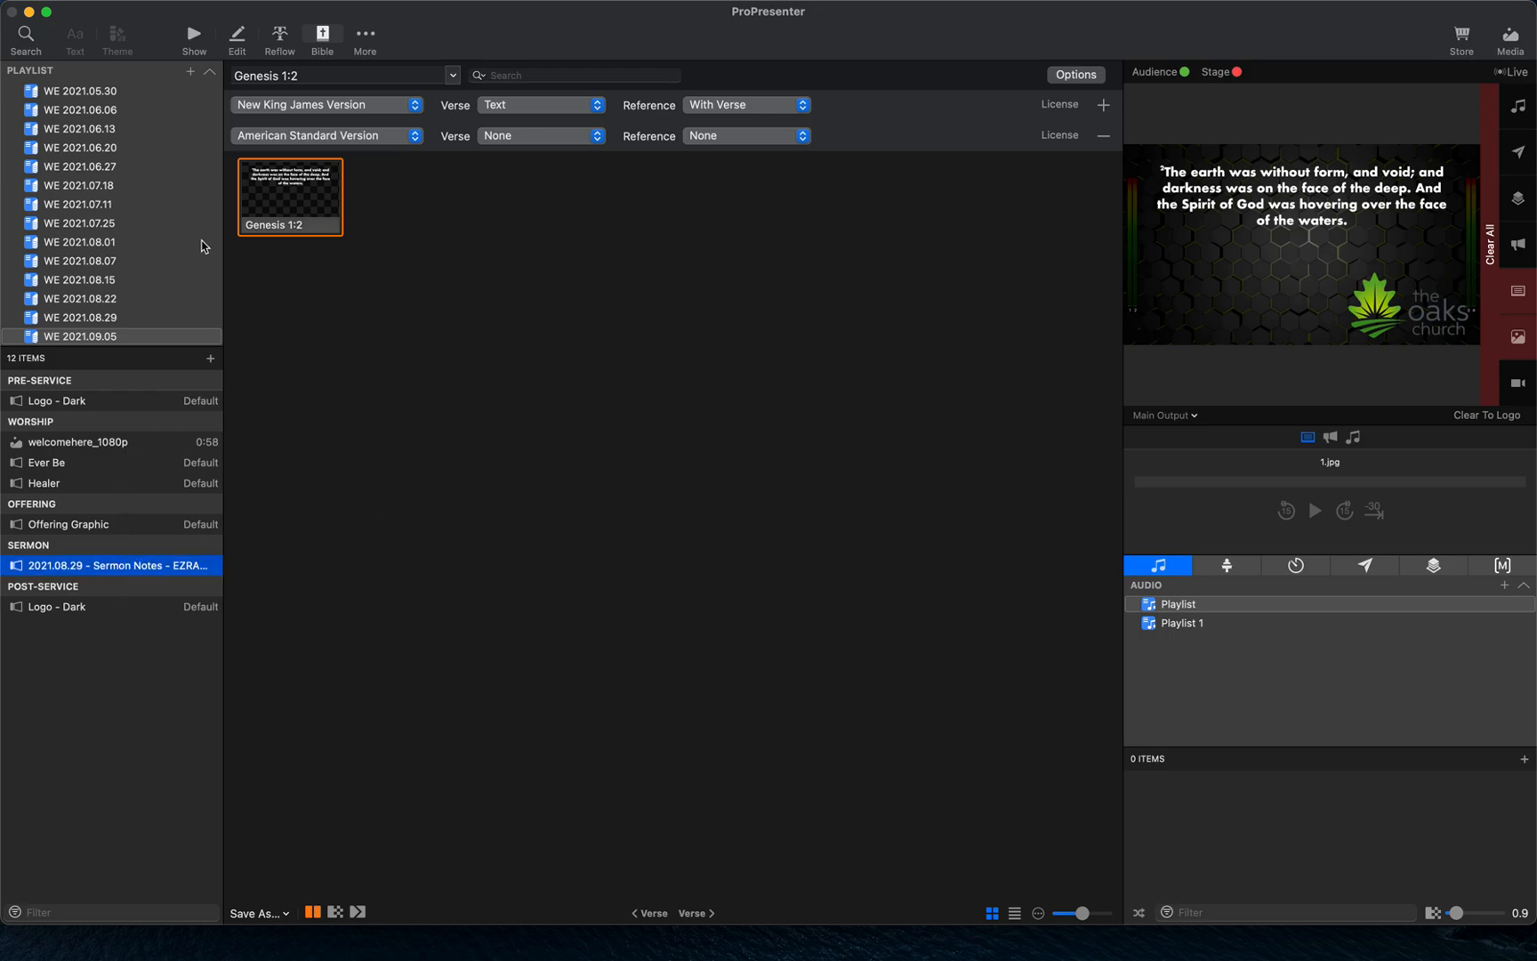
pyautogui.click(237, 36)
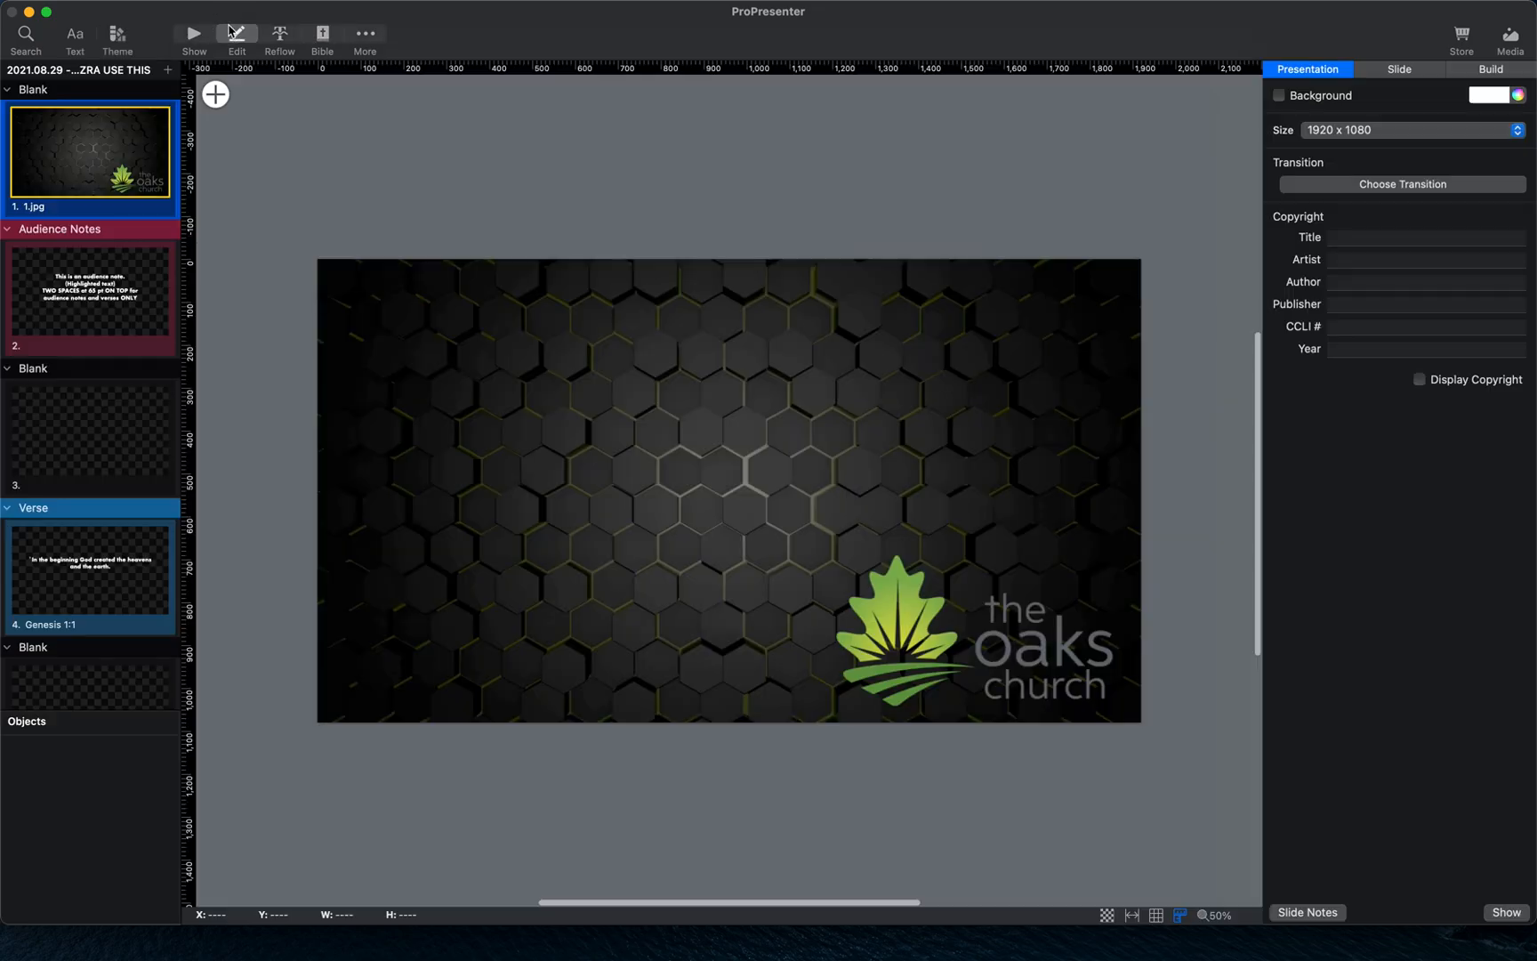
pyautogui.press('super+1')
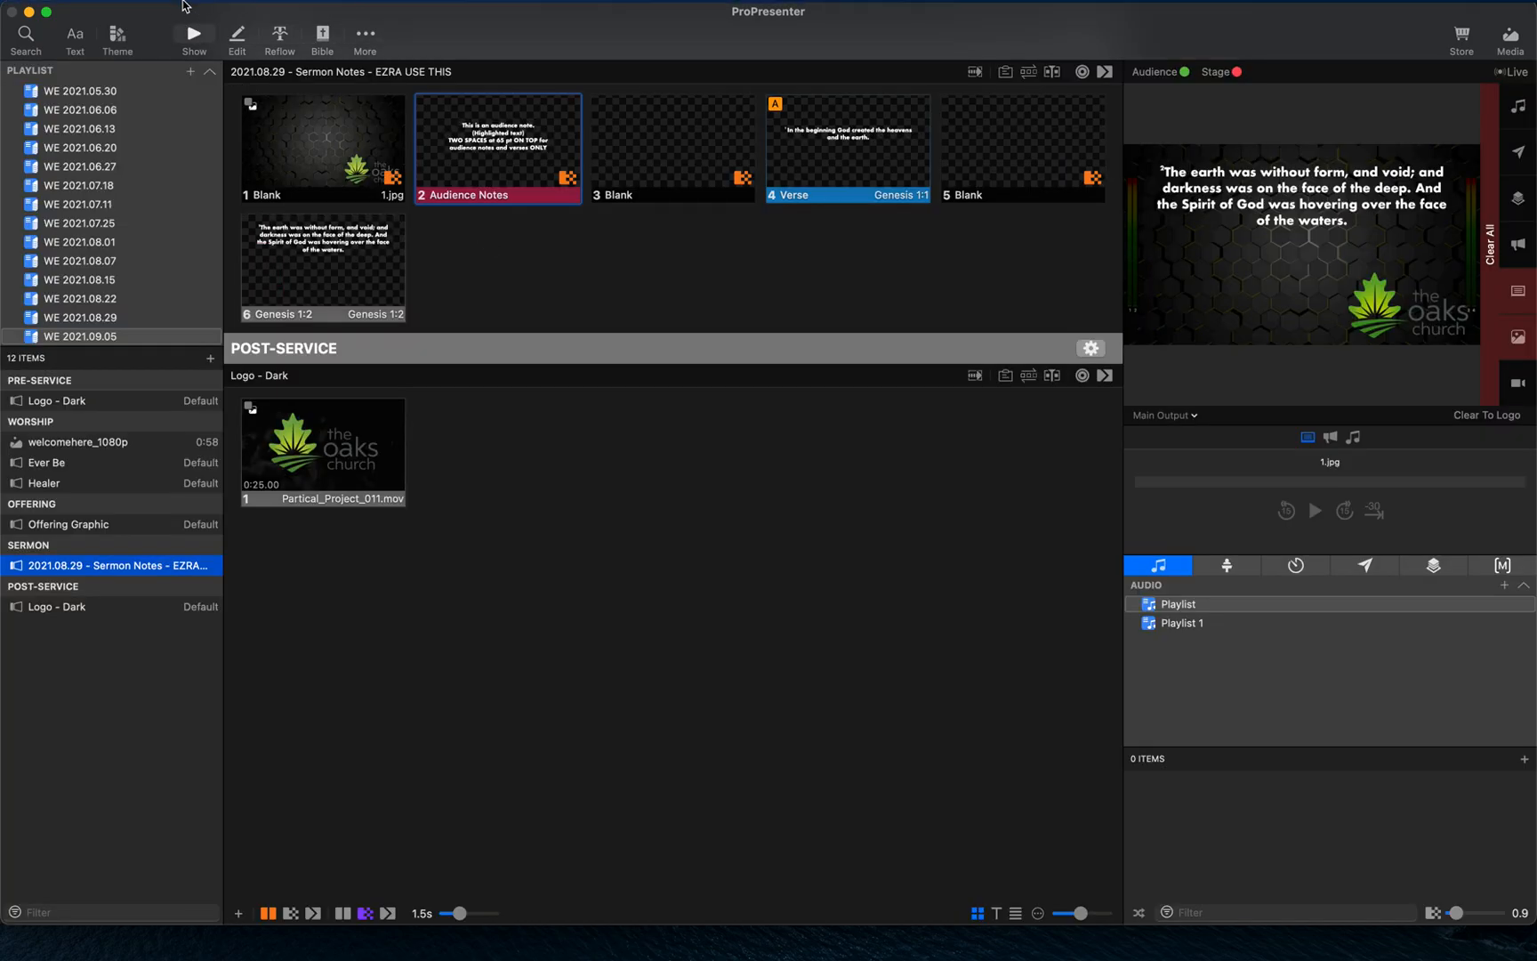
# - Trigger the sermon's Genesis 1:2 and Verse slides, then open the Genesis 1:2 slide in the editor
pyautogui.click(300, 259)
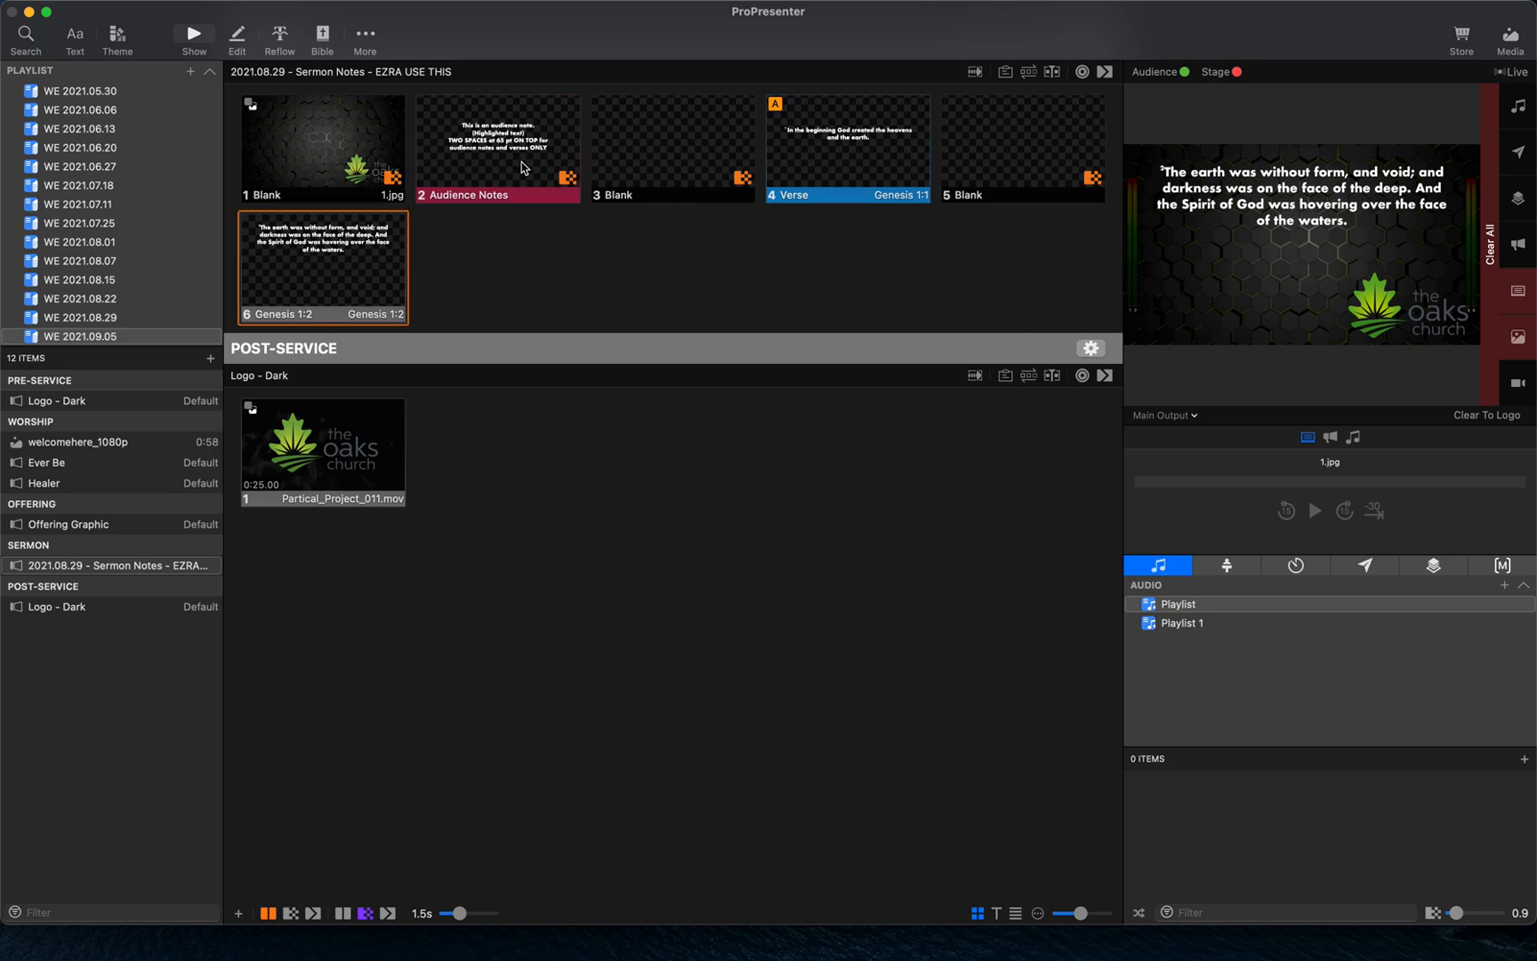
pyautogui.click(852, 163)
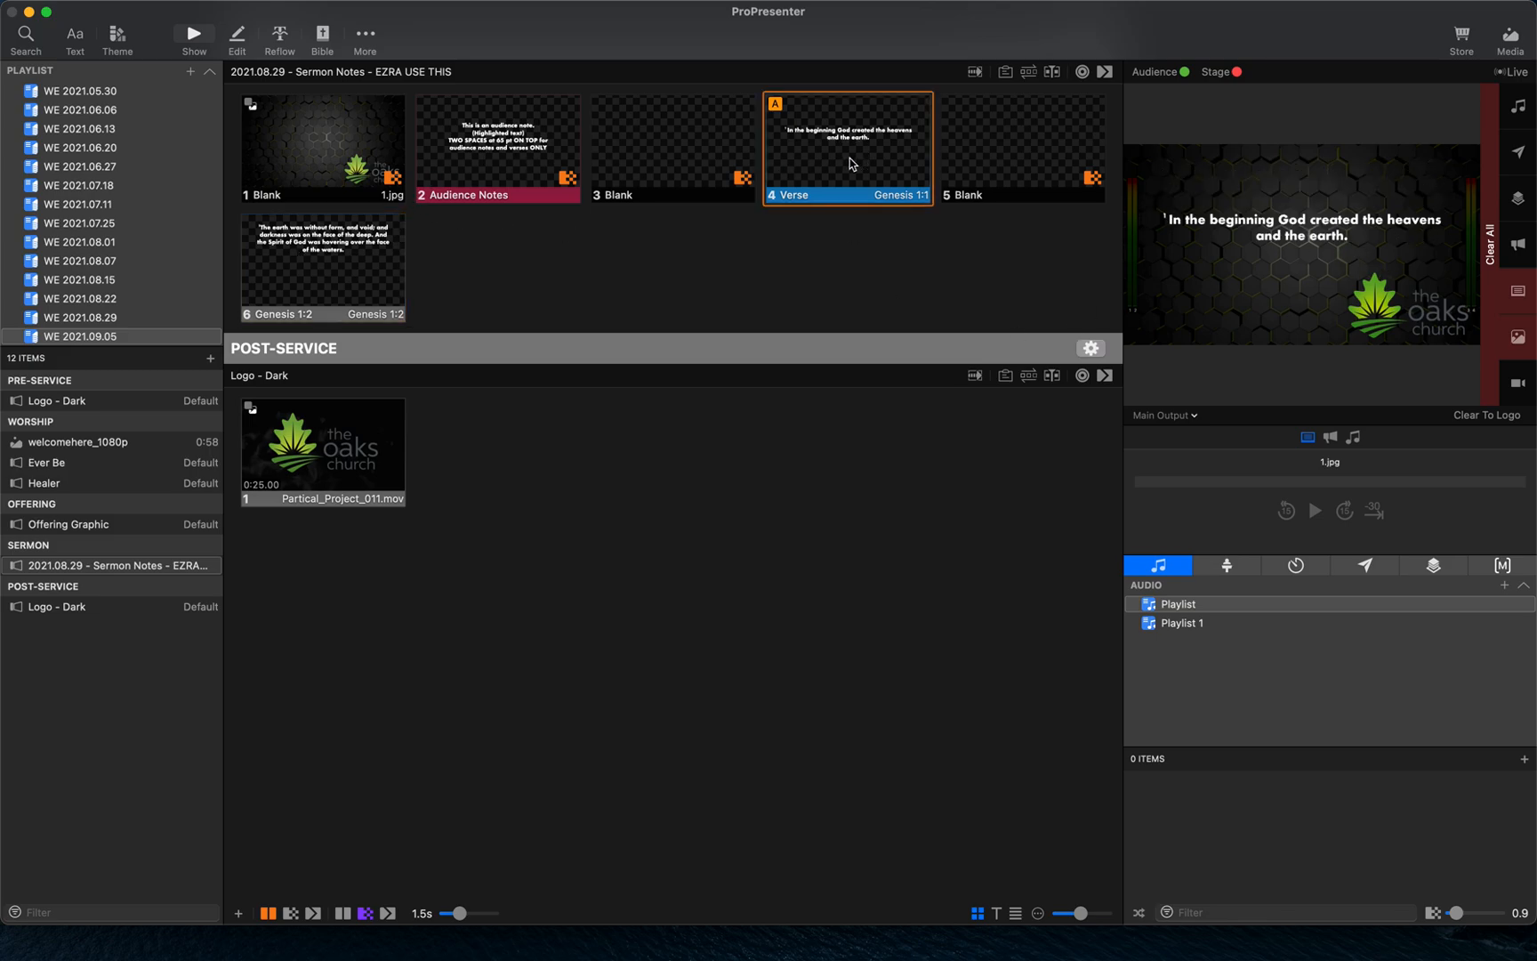
pyautogui.click(336, 274)
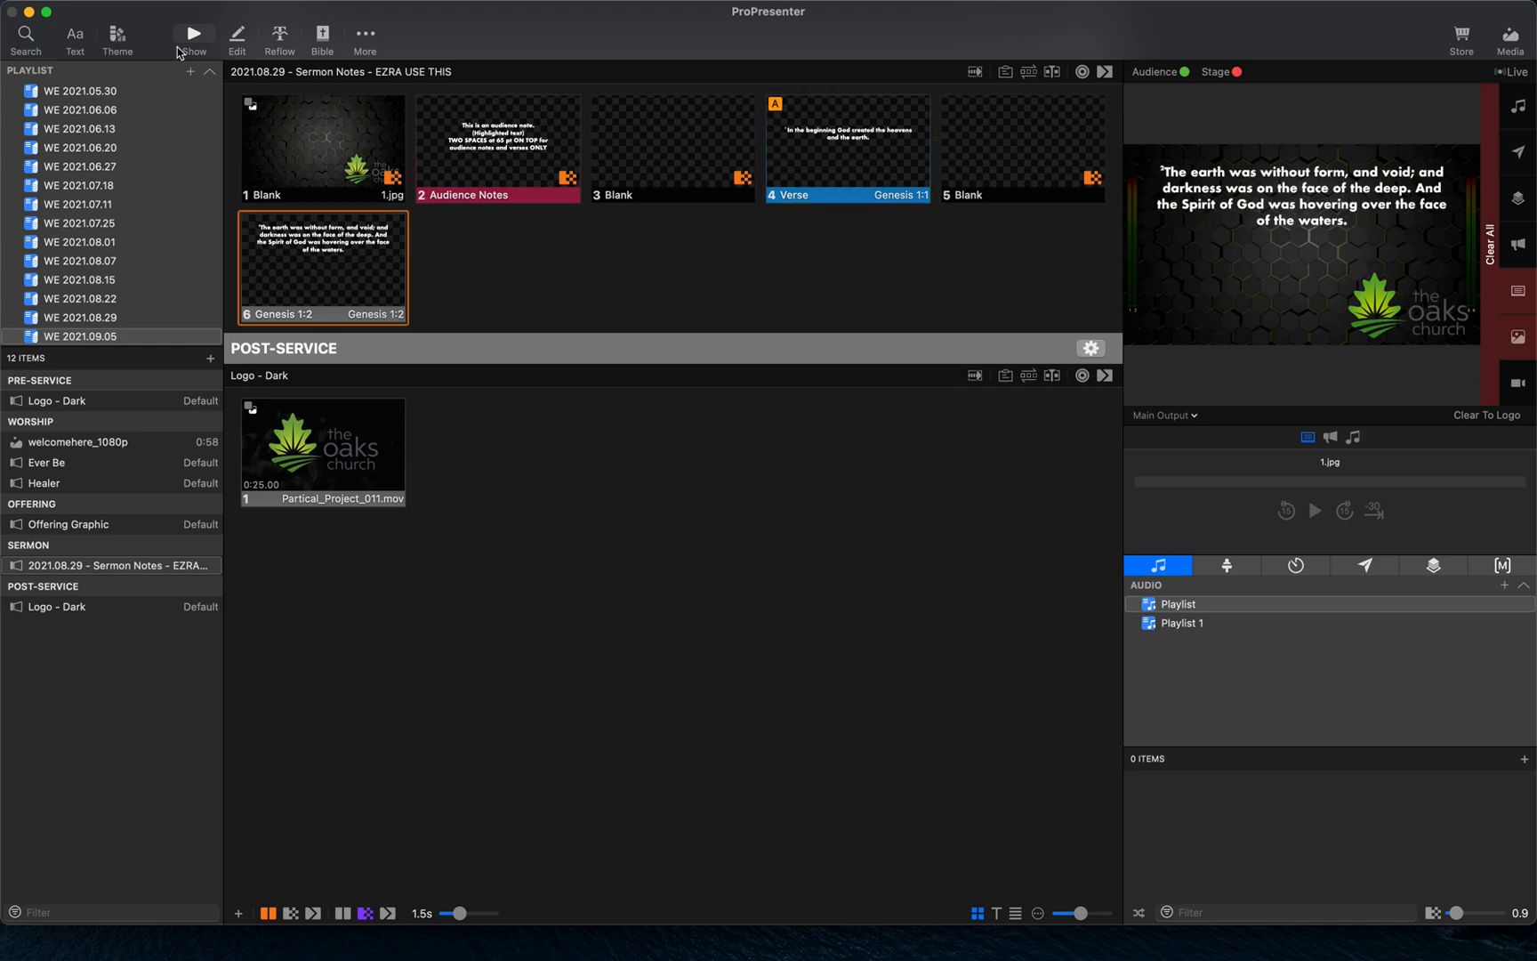
pyautogui.click(235, 37)
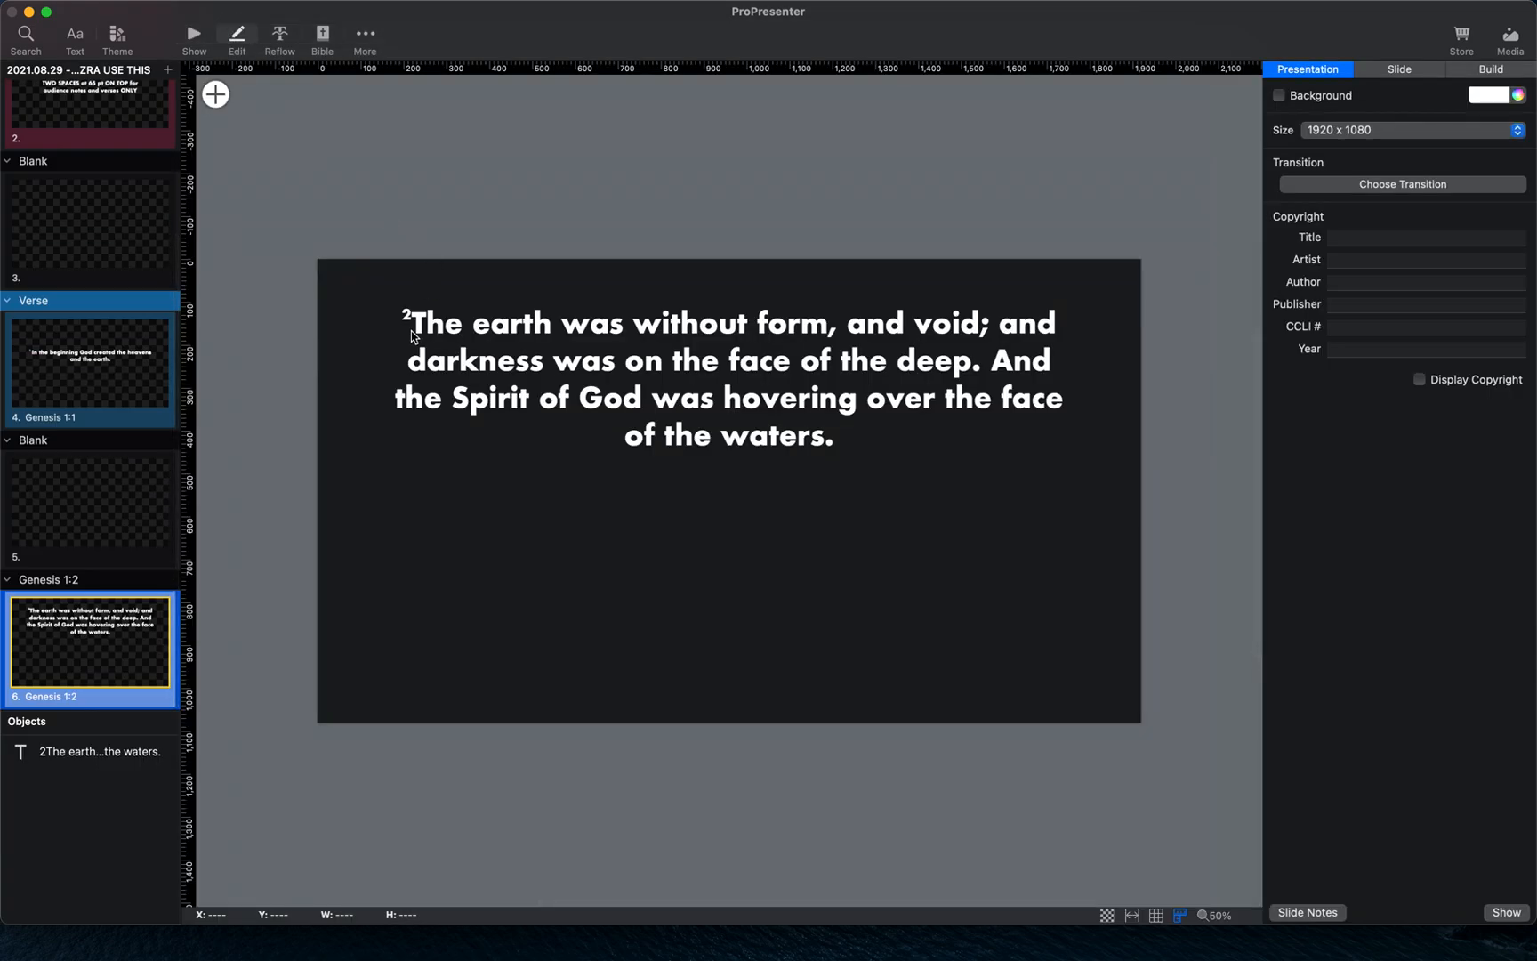